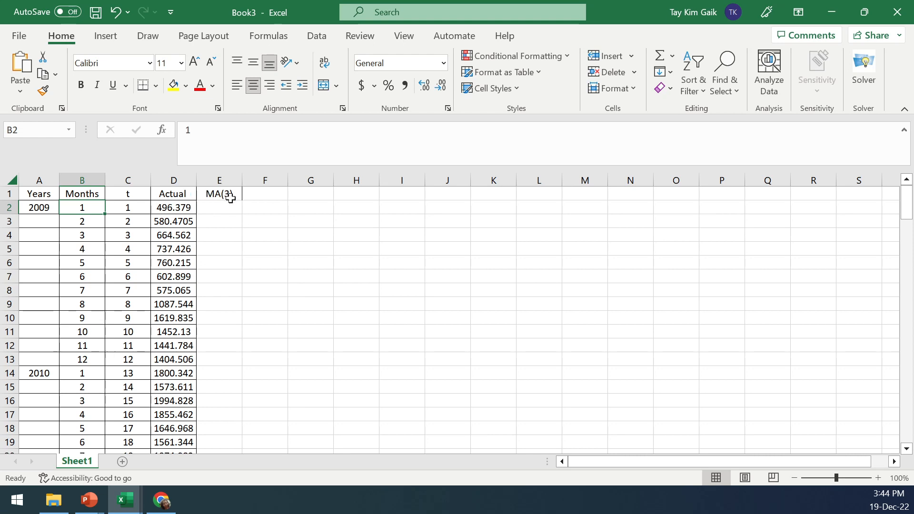
Narrow column D slightly after checking the first three Actual values
{"action": "left_click", "coordinate": [175, 214]}
{"action": "left_click_drag", "start_coordinate": [175, 214], "coordinate": [182, 238]}
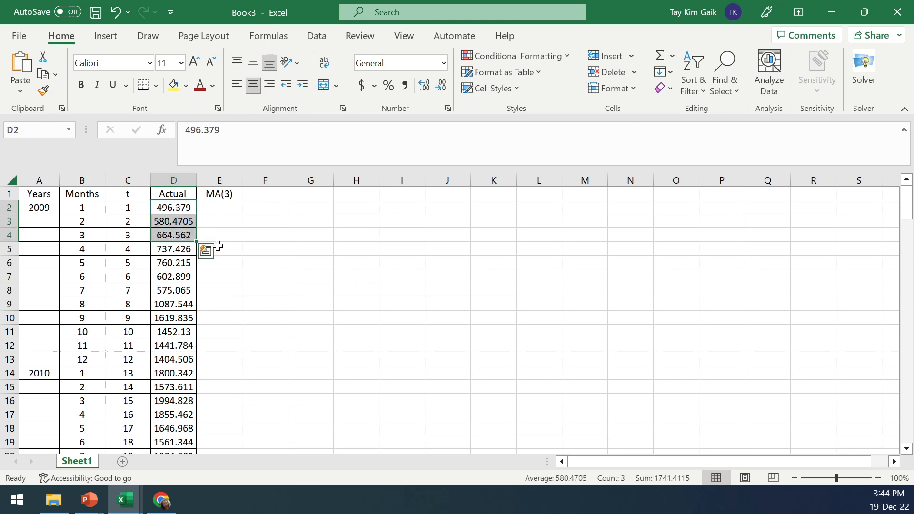
{"action": "left_click", "coordinate": [214, 248]}
{"action": "left_click_drag", "start_coordinate": [150, 180], "coordinate": [142, 180]}
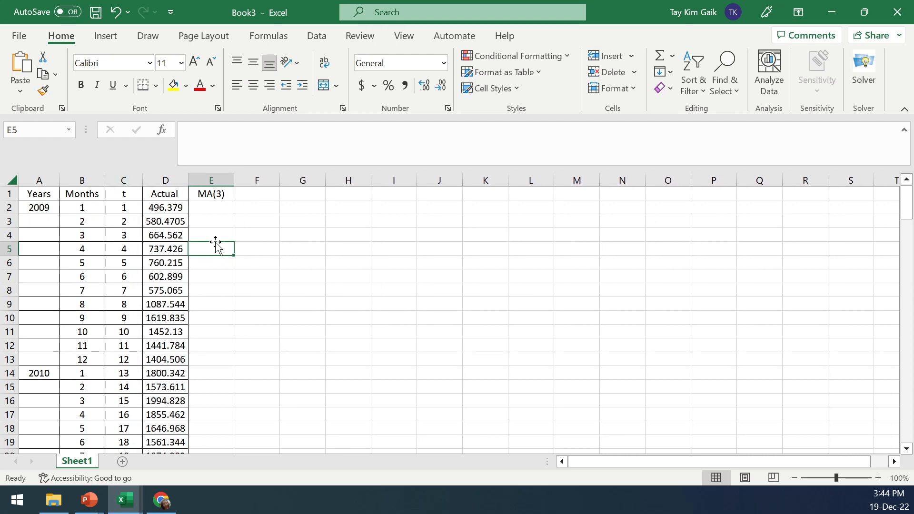
Enter the 3-period moving average formula =AVERAGE(D2:D4) in E5 under the MA(3) header
{"action": "type", "text": "="}
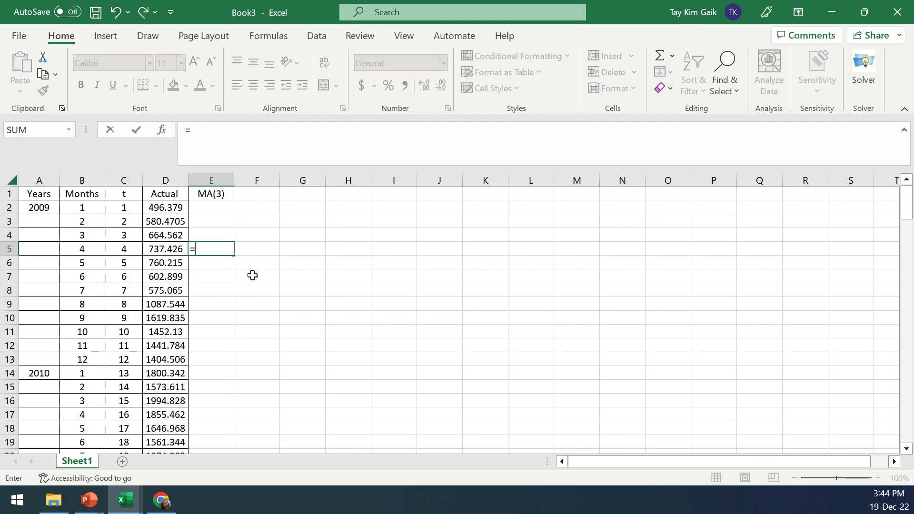
{"action": "type", "text": "average"}
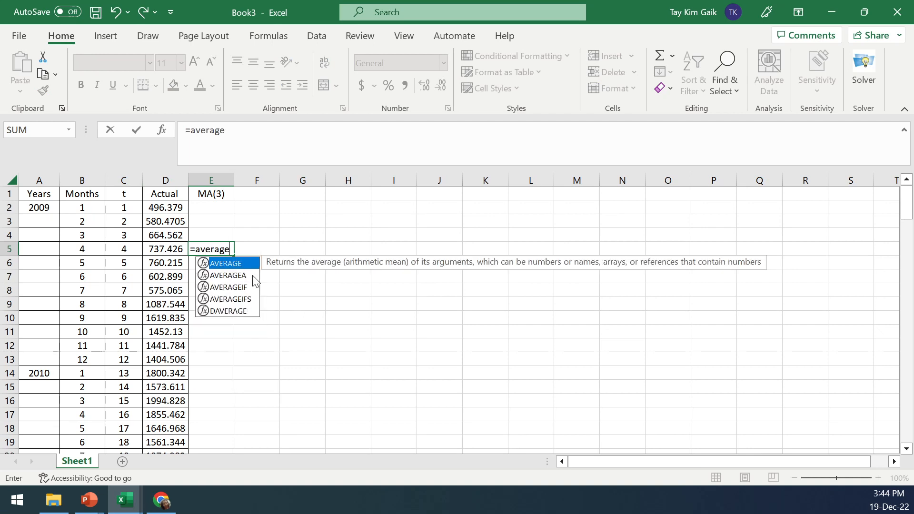
{"action": "type", "text": "("}
{"action": "left_click_drag", "start_coordinate": [155, 210], "coordinate": [167, 233]}
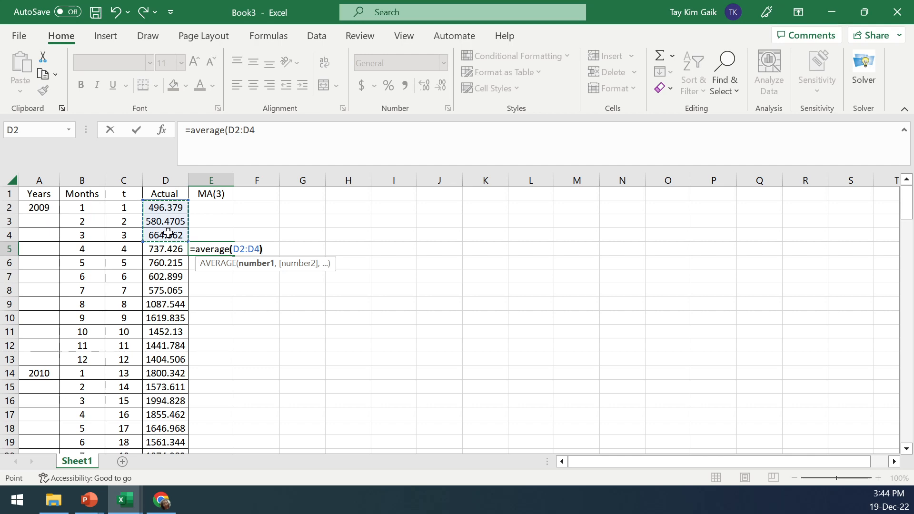
{"action": "key", "text": "Return"}
{"action": "left_click", "coordinate": [213, 248]}
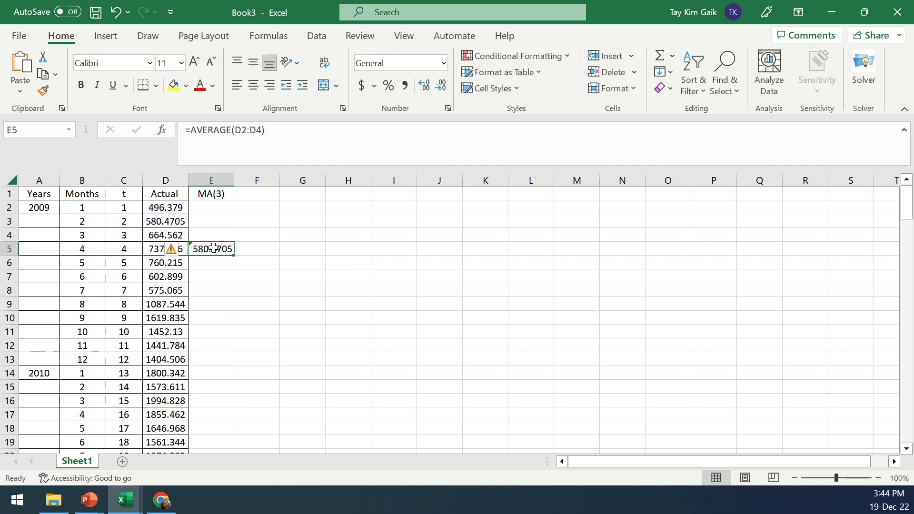
Fill the moving average formula from E5 down to row 145
{"action": "left_click_drag", "start_coordinate": [233, 255], "coordinate": [205, 424]}
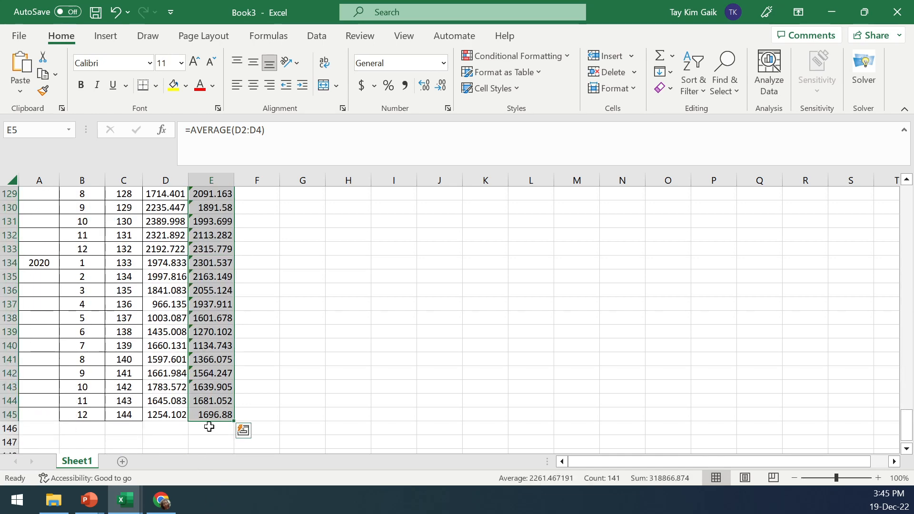
{"action": "left_click_drag", "start_coordinate": [906, 426], "coordinate": [907, 193]}
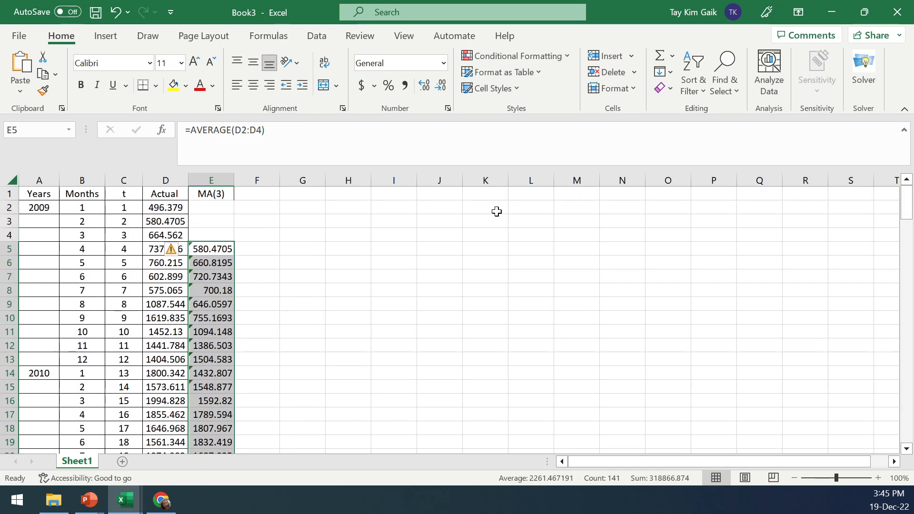
Add the headers |E|, SE=|E|^2 and RE=AE/y in F1, G1 and H1
{"action": "left_click", "coordinate": [263, 193]}
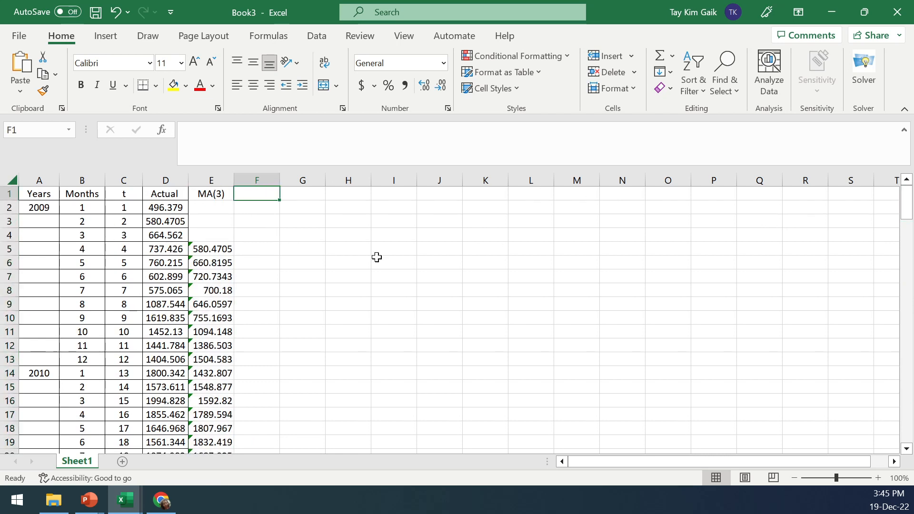
{"action": "type", "text": "|E|"}
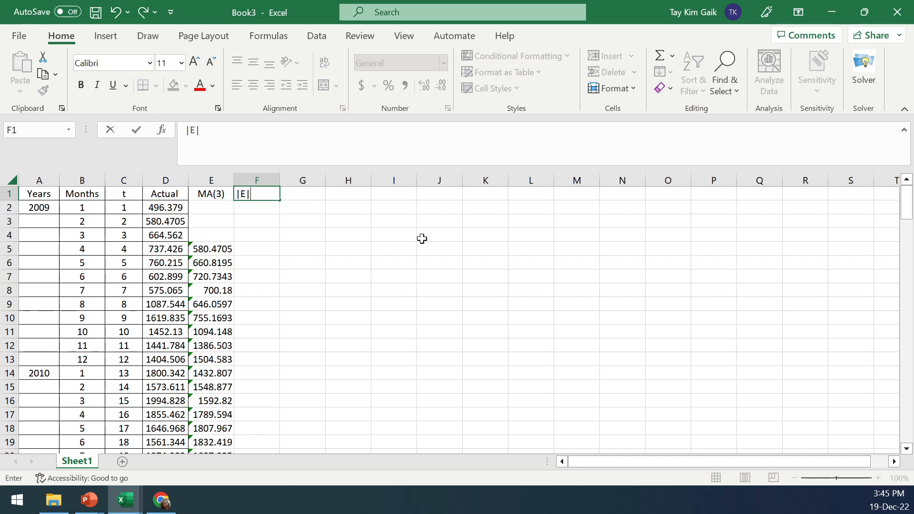
{"action": "key", "text": "Tab"}
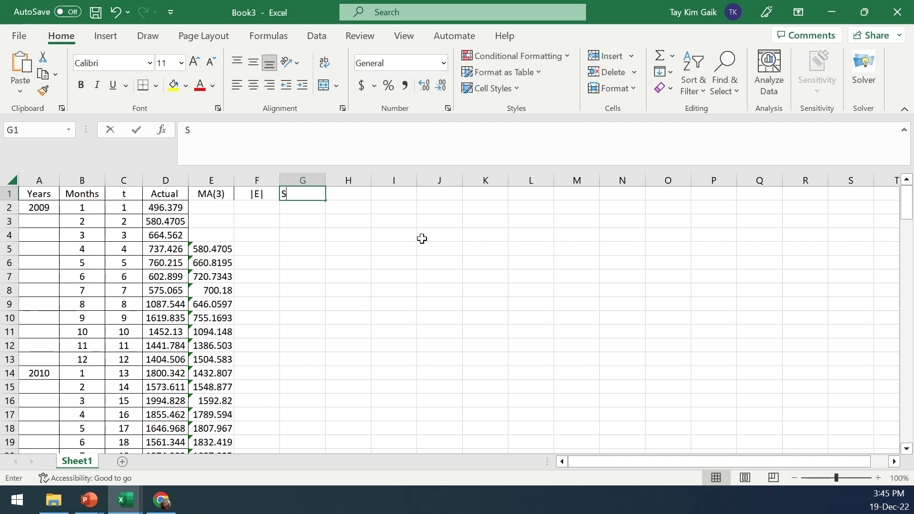
{"action": "type", "text": "SE=|E|^2"}
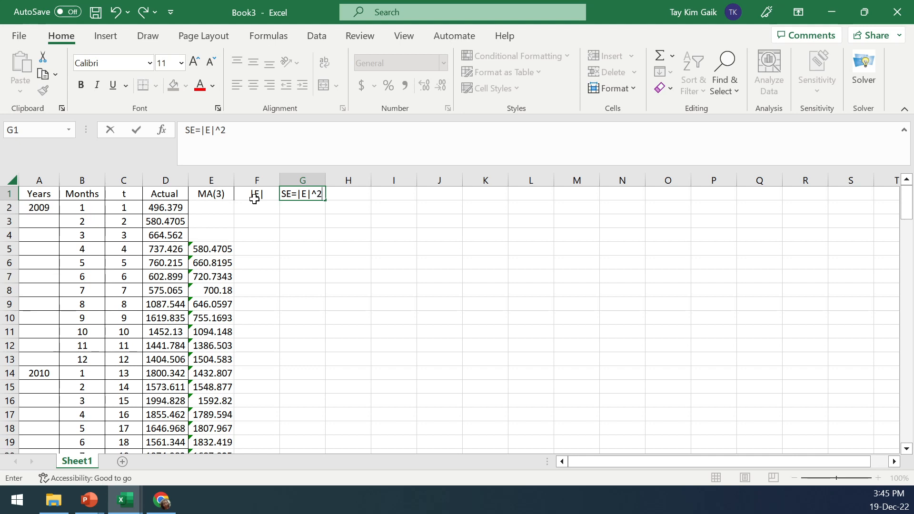
{"action": "key", "text": "Tab"}
{"action": "type", "text": "REW"}
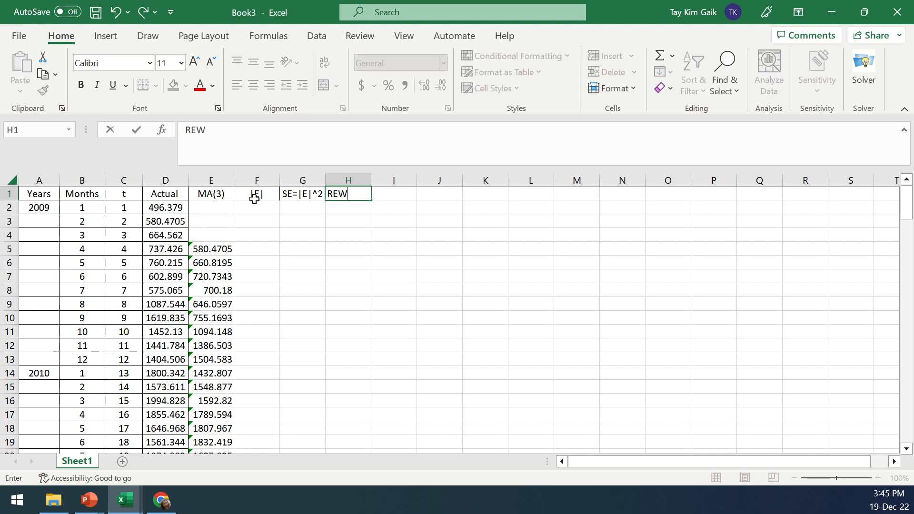
{"action": "type", "text": "=AE/y"}
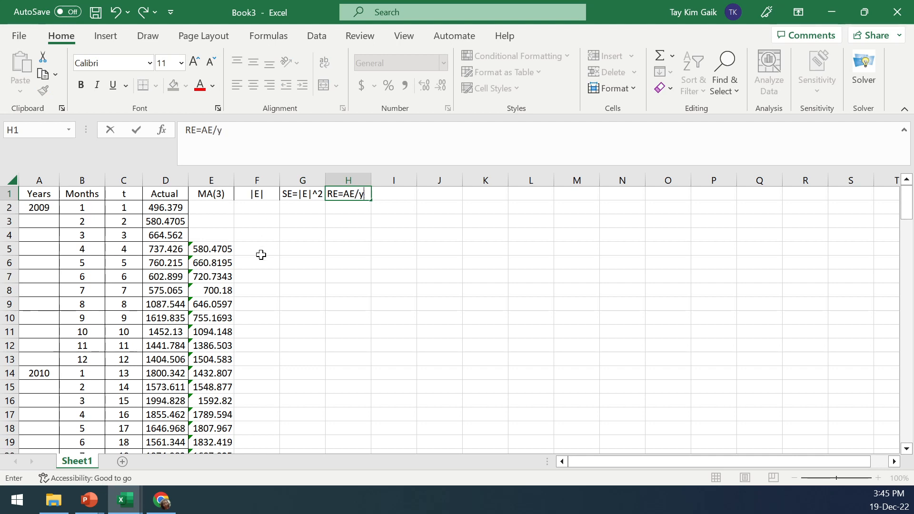
{"action": "left_click", "coordinate": [254, 252]}
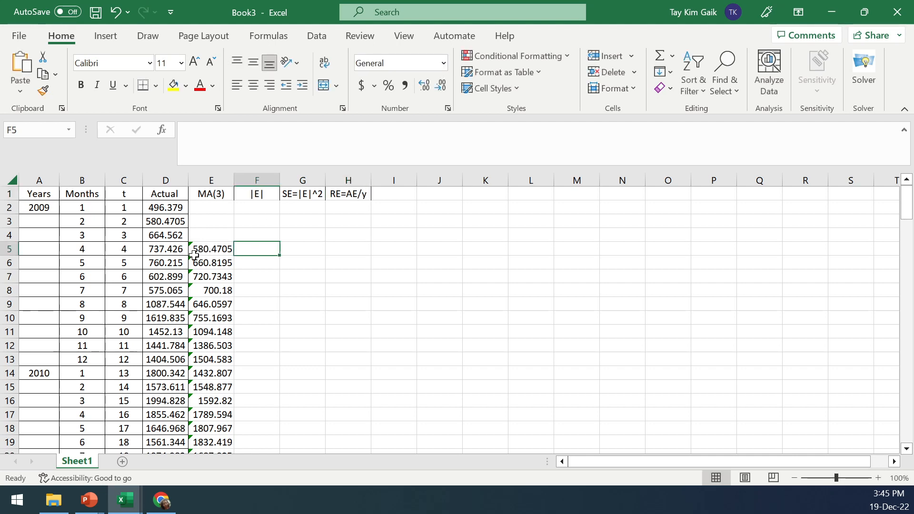
Compute the absolute error in F5 with =ABS(D5-E5)
{"action": "type", "text": "="}
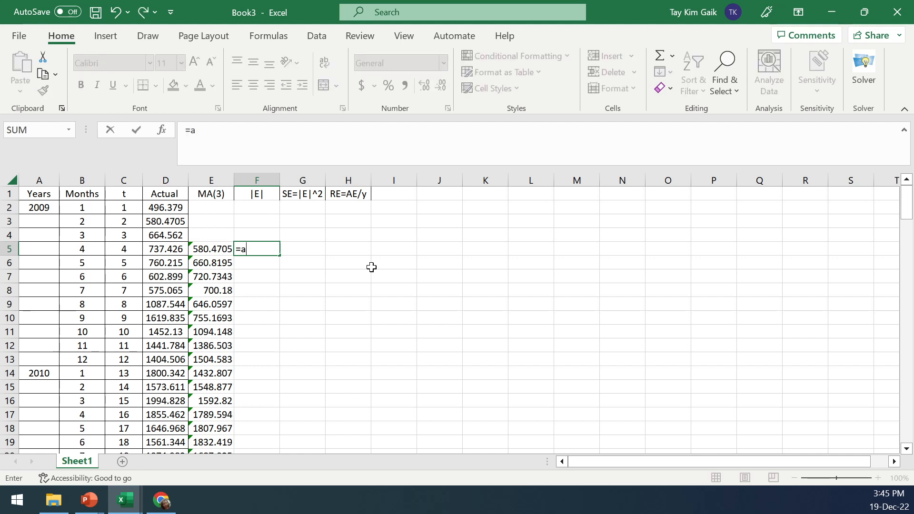
{"action": "type", "text": "absd"}
{"action": "key", "text": "BackSpace"}
{"action": "type", "text": "("}
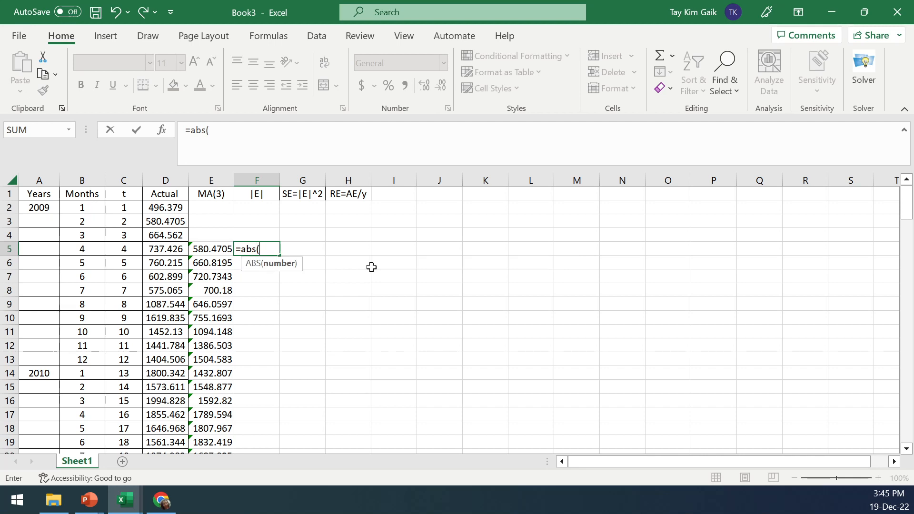
{"action": "left_click", "coordinate": [165, 250]}
{"action": "type", "text": "-"}
{"action": "left_click", "coordinate": [225, 250]}
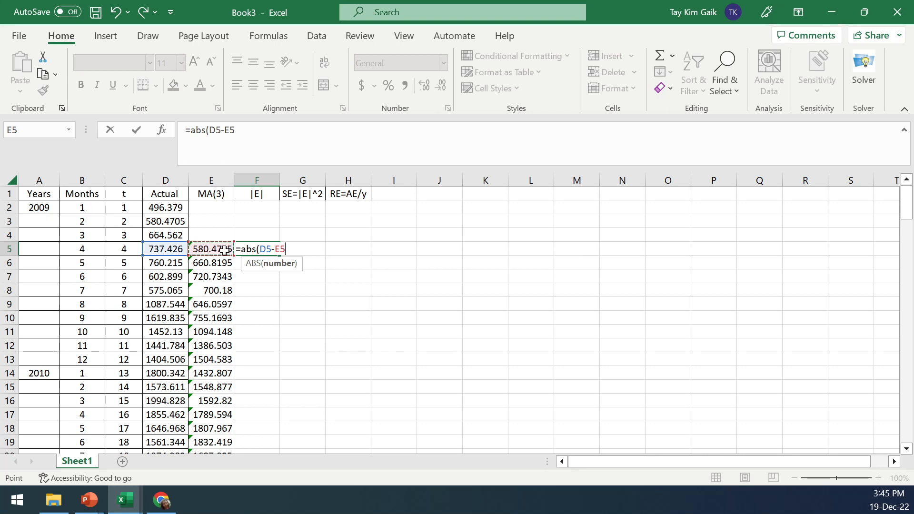
{"action": "type", "text": ")"}
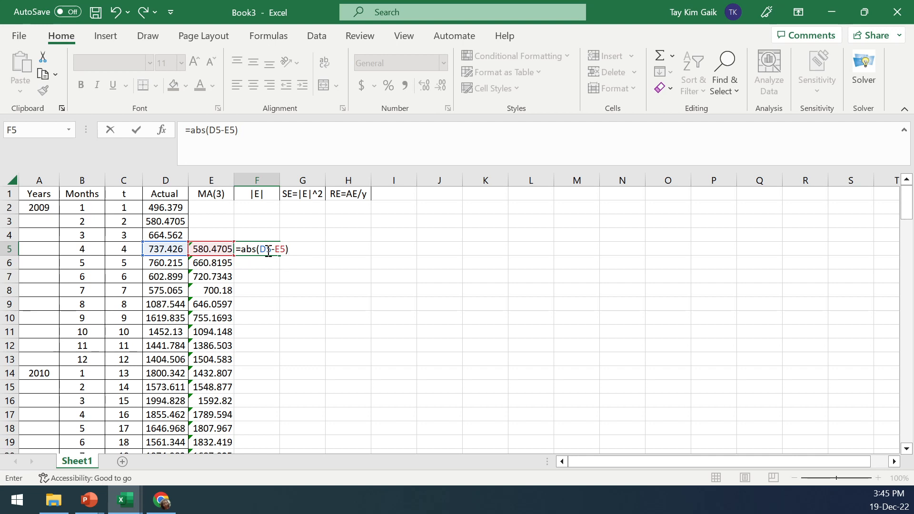
{"action": "key", "text": "Return"}
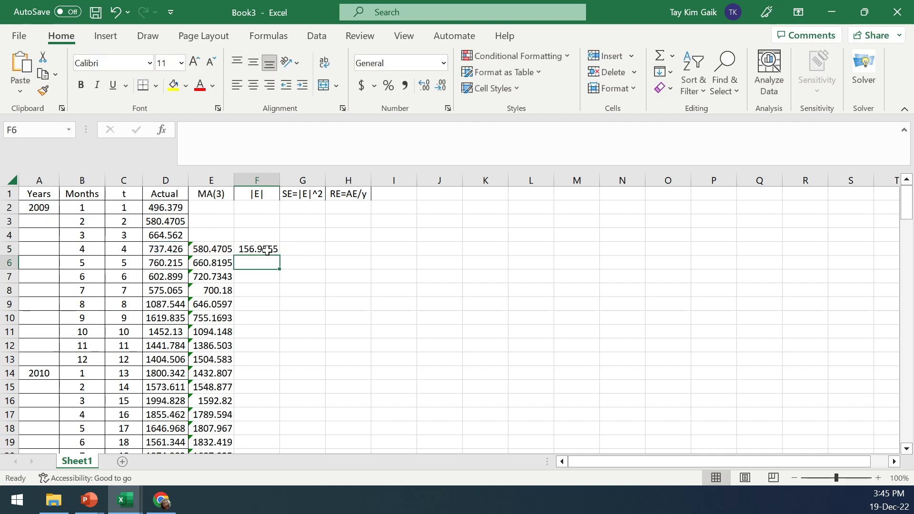
Compute the squared error in G5 as F5 raised to the power 2
{"action": "left_click", "coordinate": [308, 252]}
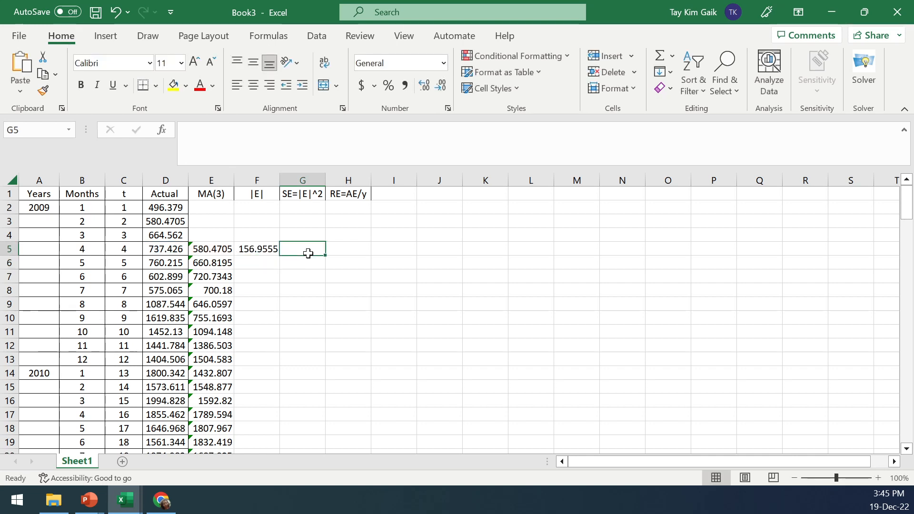
{"action": "type", "text": "="}
{"action": "left_click", "coordinate": [260, 250]}
{"action": "type", "text": "^2"}
{"action": "key", "text": "Return"}
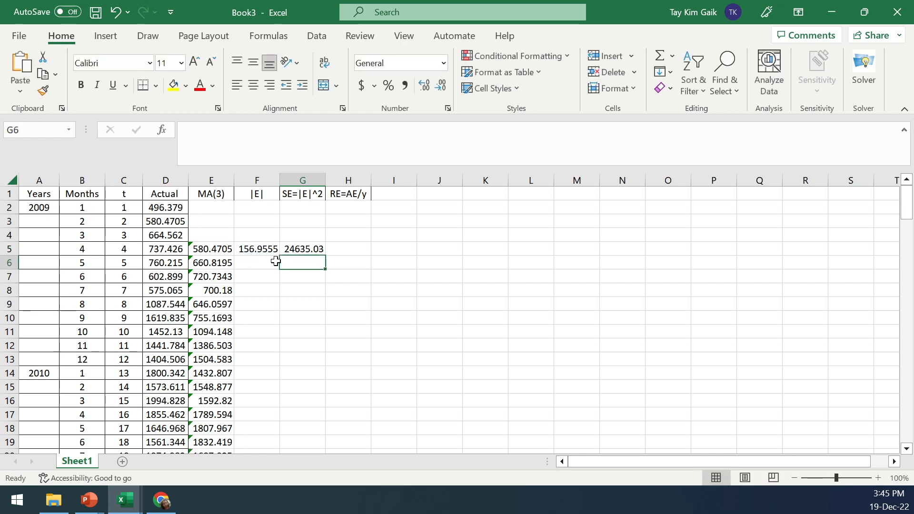
Compute the relative error in H5 as =F5/D5, then fill F5:H5 down to row 145
{"action": "left_click", "coordinate": [364, 251]}
{"action": "type", "text": "="}
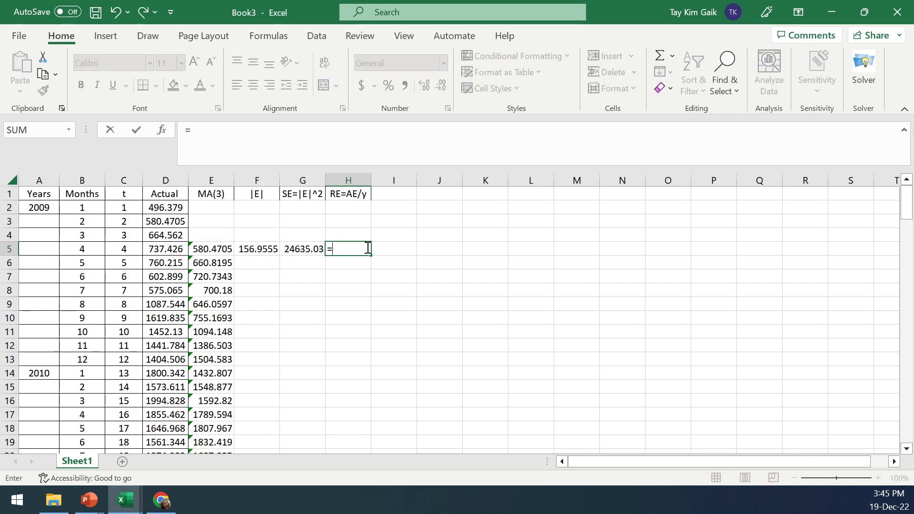
{"action": "left_click", "coordinate": [253, 250]}
{"action": "type", "text": "/"}
{"action": "left_click", "coordinate": [174, 256]}
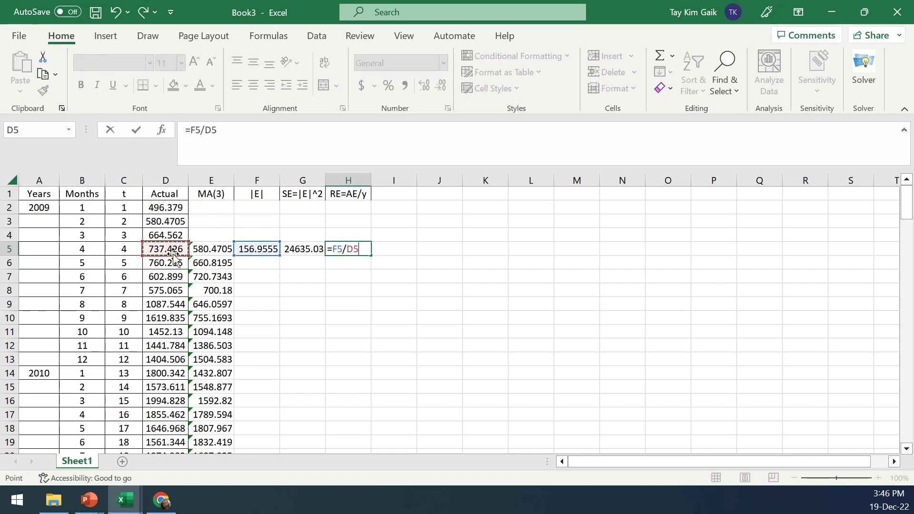
{"action": "key", "text": "Return"}
{"action": "left_click_drag", "start_coordinate": [245, 251], "coordinate": [339, 405]}
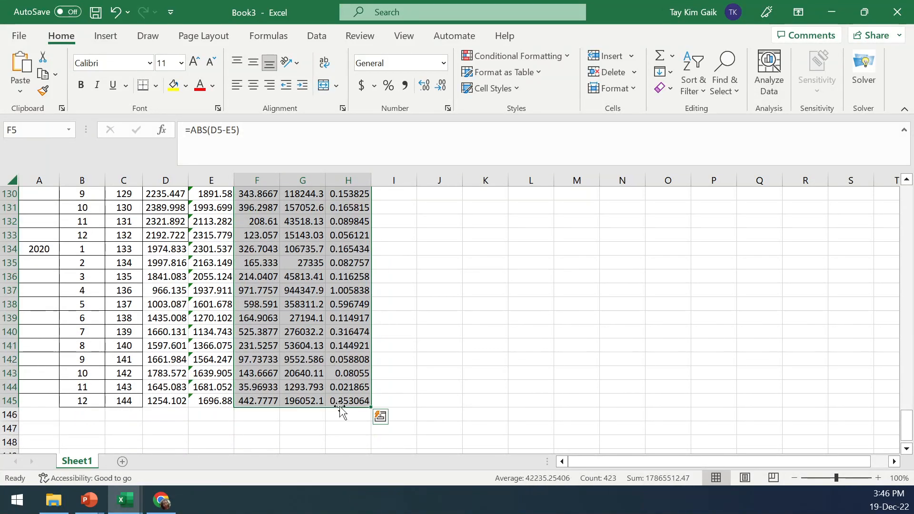
Add the labels MAE, MSE and MAPE in F148, G148 and H148
{"action": "left_click", "coordinate": [252, 441]}
{"action": "type", "text": "MAWE"}
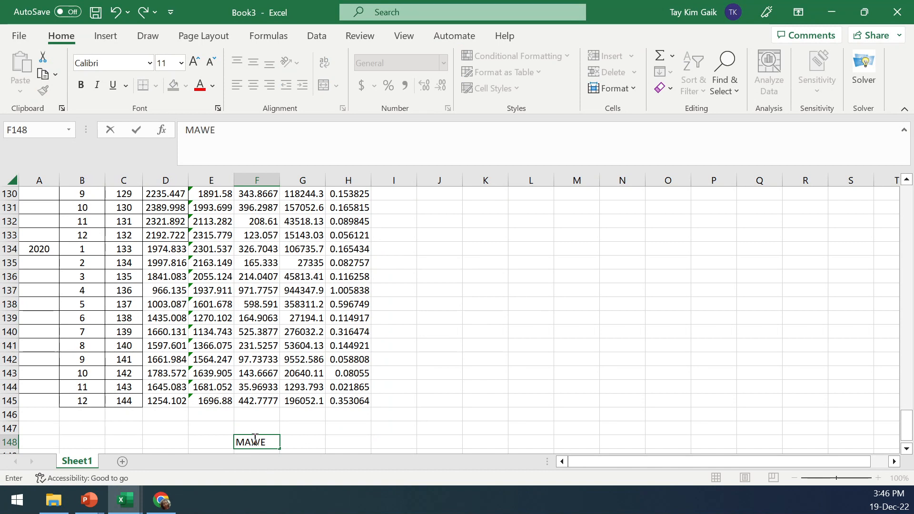
{"action": "key", "text": "BackSpace"}
{"action": "type", "text": "E"}
{"action": "key", "text": "Tab"}
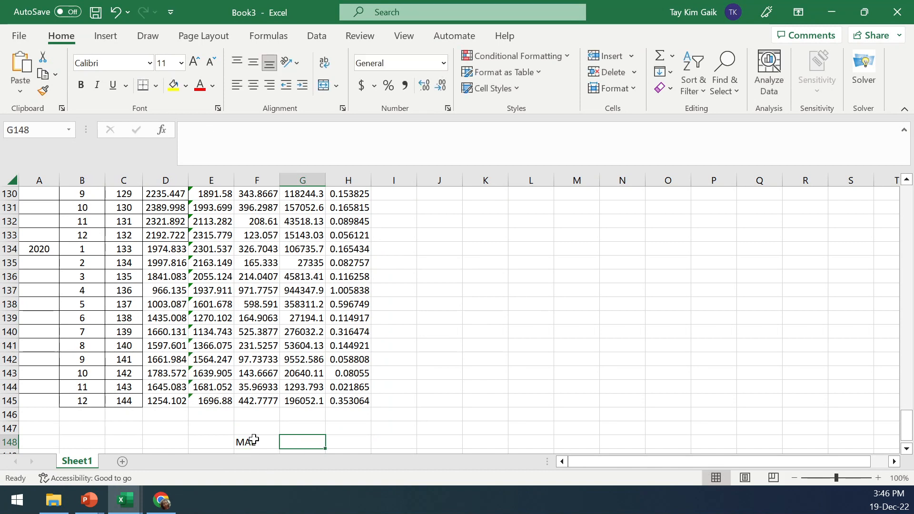
{"action": "type", "text": "MSE"}
{"action": "key", "text": "Tab"}
{"action": "type", "text": "MAPE"}
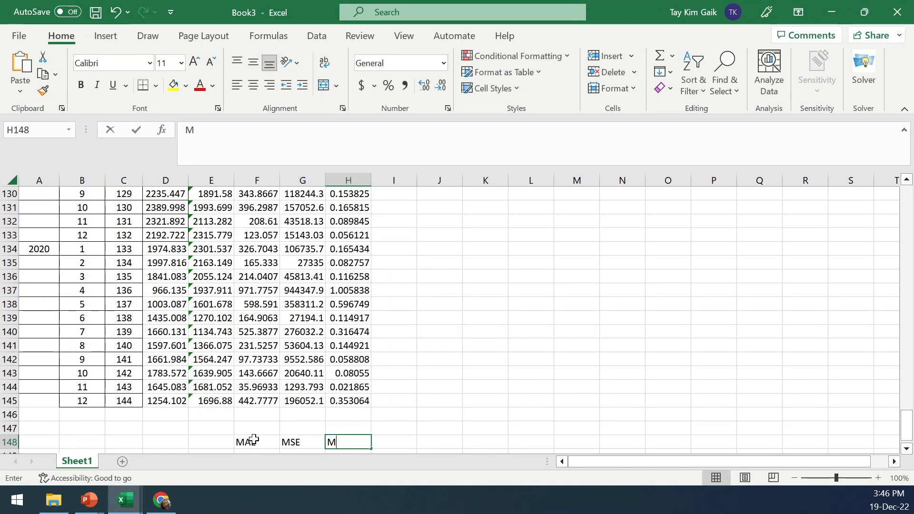
Enter =AVERAGE(E5:E145) in F147
{"action": "left_click", "coordinate": [256, 424]}
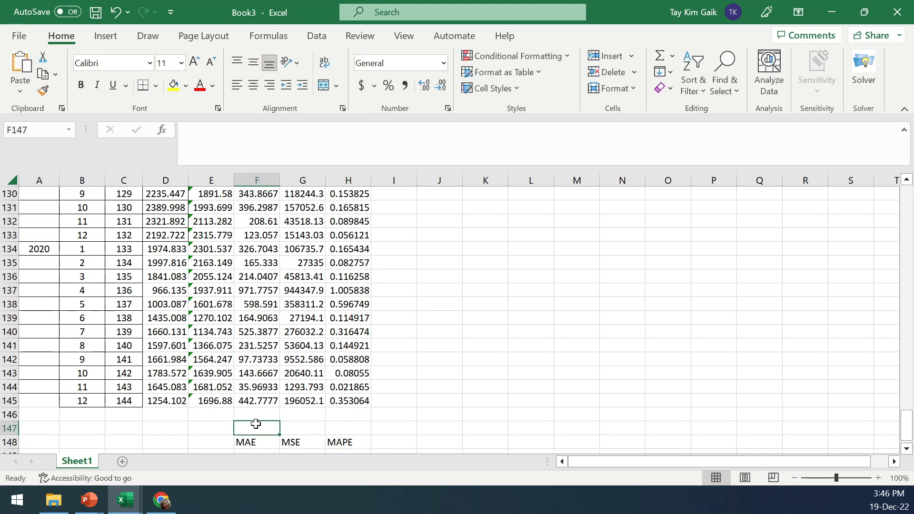
{"action": "type", "text": "=avea"}
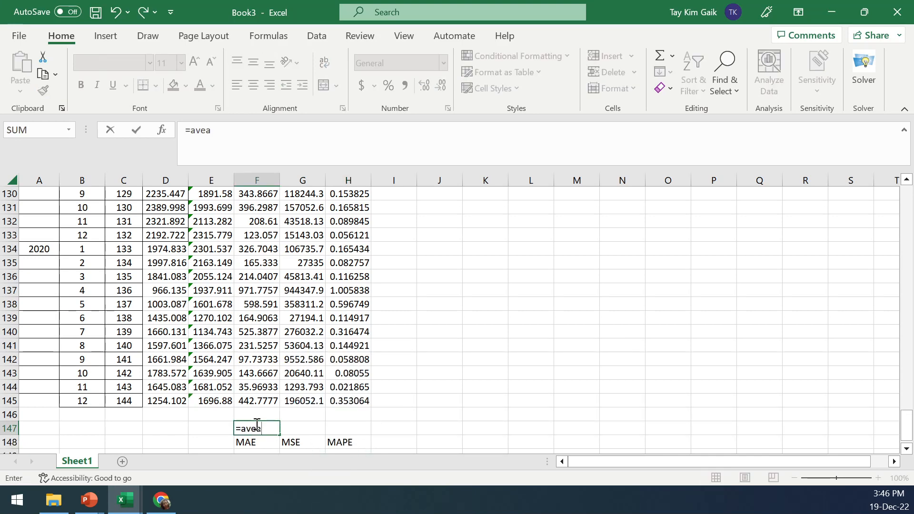
{"action": "key", "text": "BackSpace"}
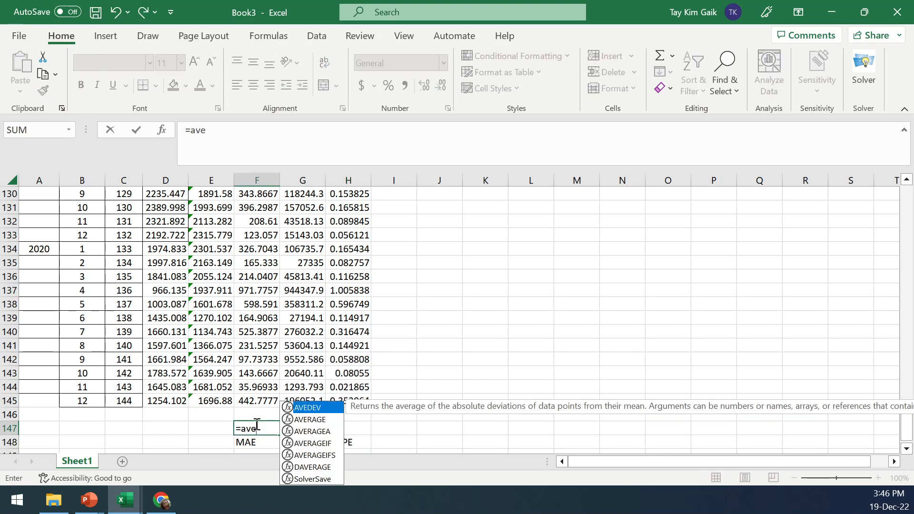
{"action": "double_click", "coordinate": [302, 419]}
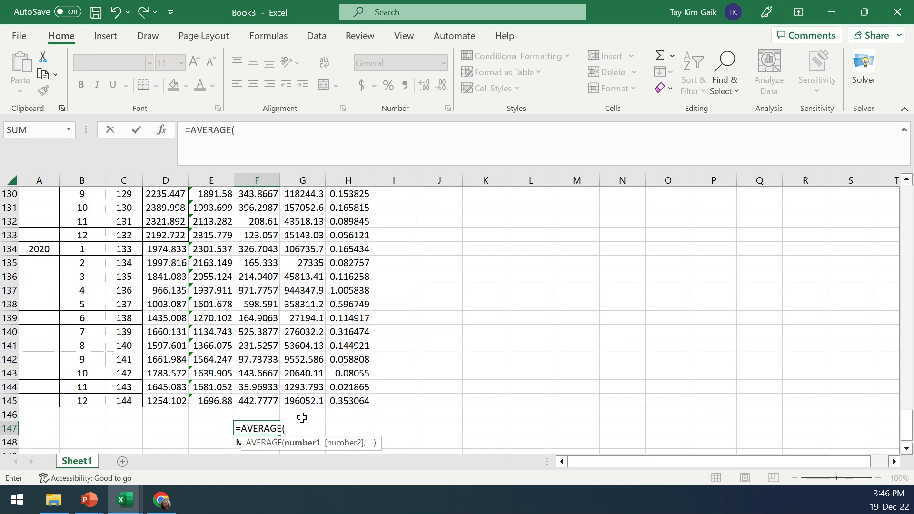
{"action": "left_click_drag", "start_coordinate": [906, 436], "coordinate": [781, 222]}
{"action": "left_click_drag", "start_coordinate": [217, 250], "coordinate": [214, 428]}
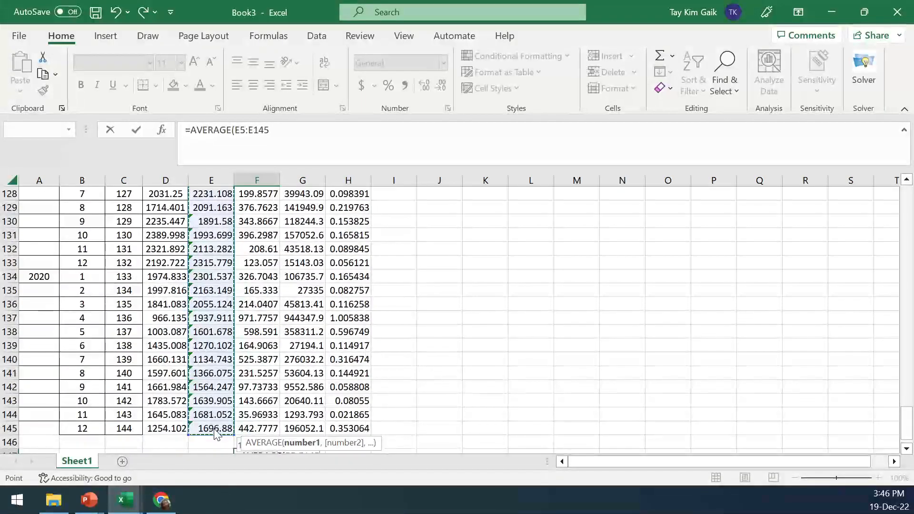
{"action": "left_click", "coordinate": [275, 128]}
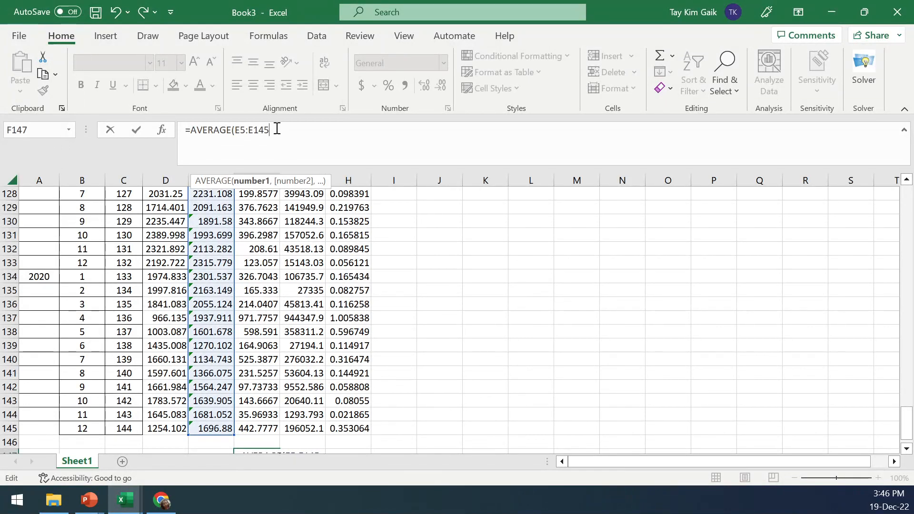
{"action": "type", "text": ")"}
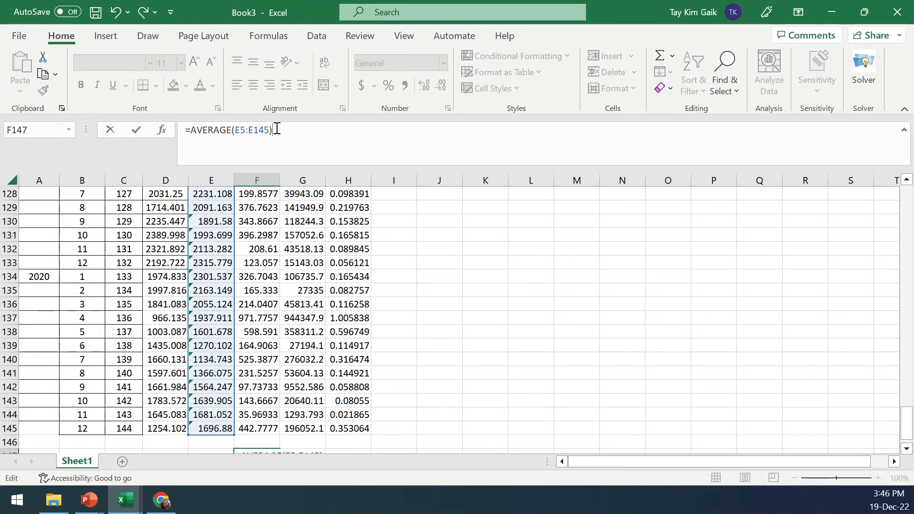
{"action": "left_click", "coordinate": [136, 128]}
Copy the F147 average formula across into G147
{"action": "scroll", "coordinate": [911, 444], "scroll_direction": "down", "scroll_amount": 3}
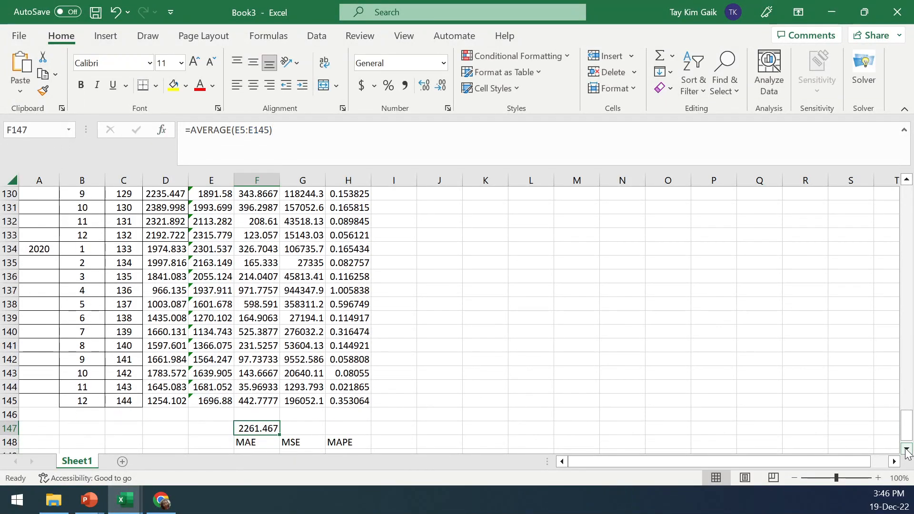
{"action": "left_click_drag", "start_coordinate": [280, 409], "coordinate": [335, 416]}
{"action": "left_click", "coordinate": [239, 134]}
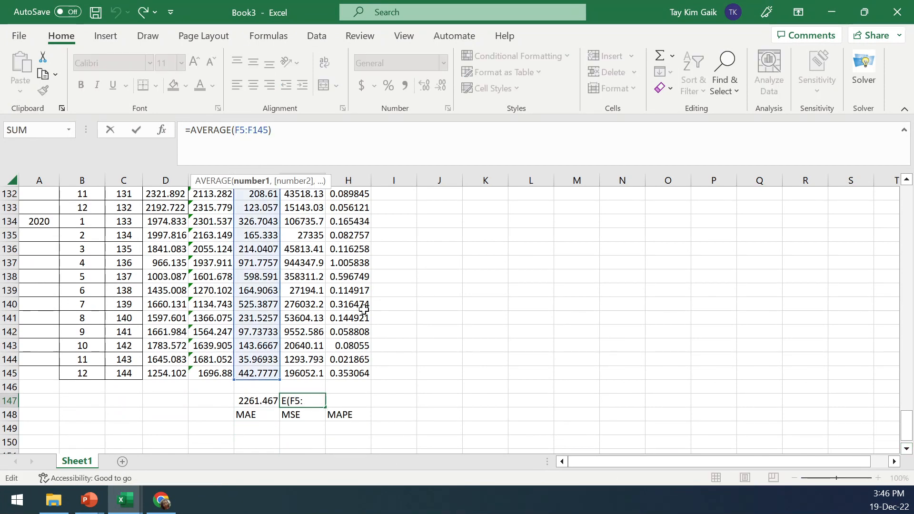
{"action": "left_click", "coordinate": [136, 128]}
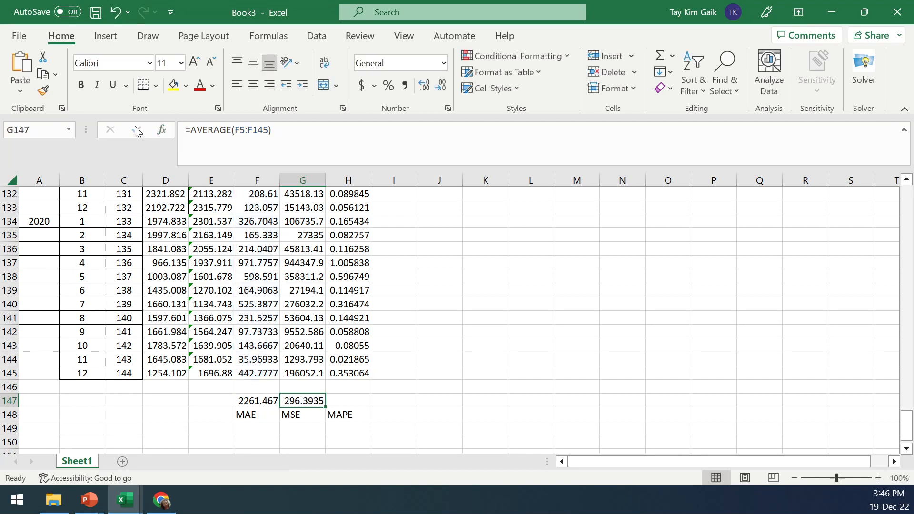
Change F147's formula to average F5:F145 for the MAE
{"action": "left_click", "coordinate": [260, 399]}
{"action": "left_click", "coordinate": [219, 130]}
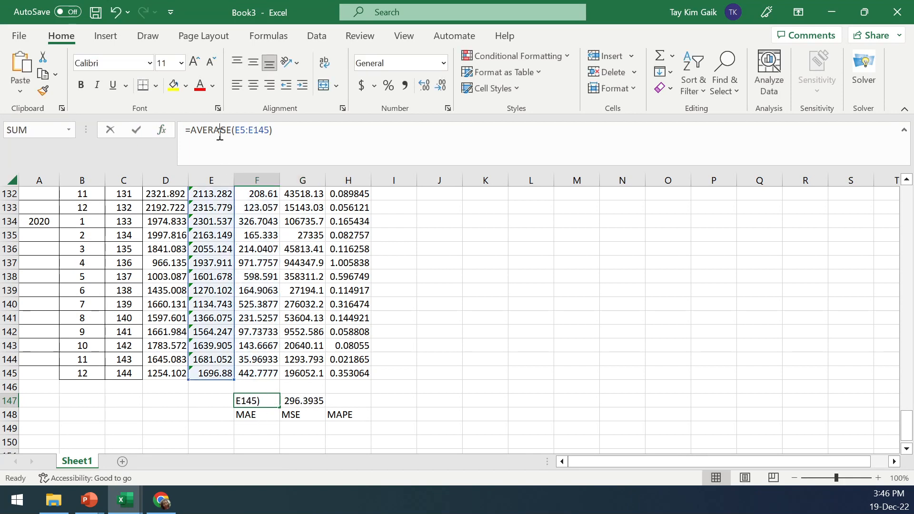
{"action": "left_click_drag", "start_coordinate": [233, 210], "coordinate": [255, 211]}
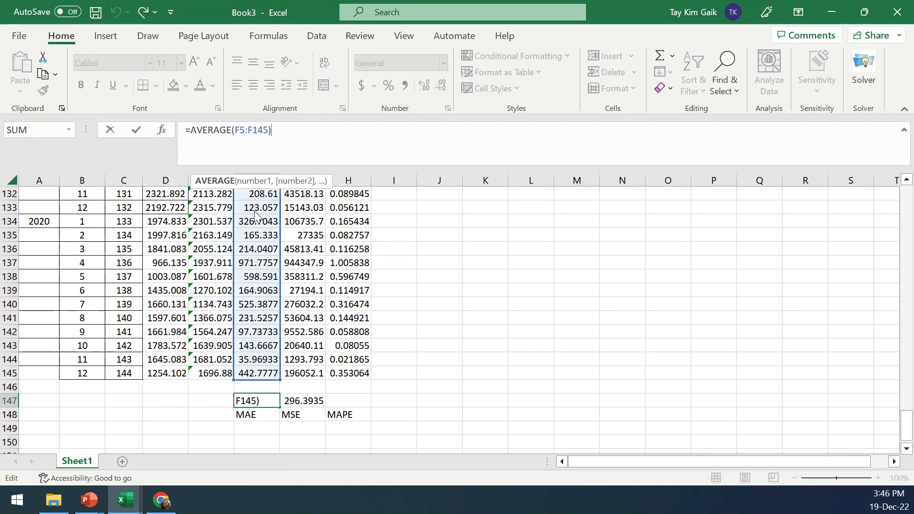
{"action": "left_click", "coordinate": [136, 129]}
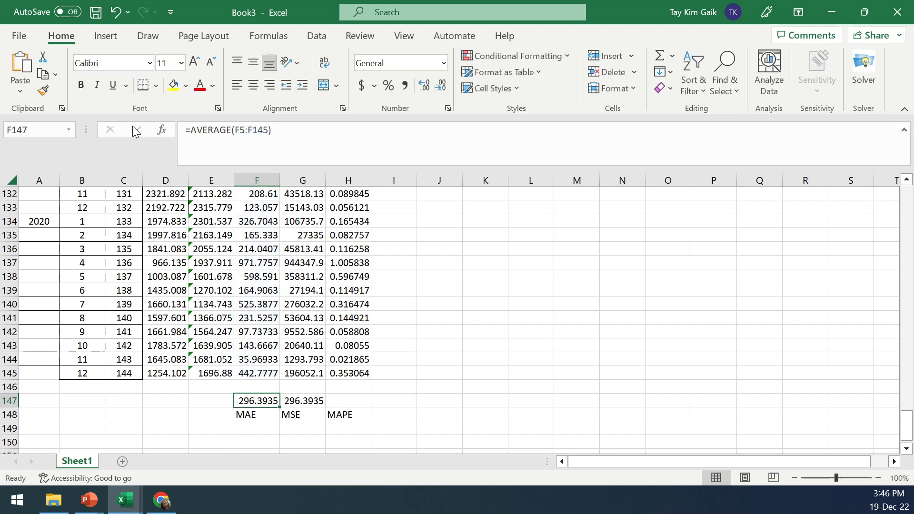
Fill the F147 formula into G147 so it averages G5:G145 for the MSE
{"action": "left_click_drag", "start_coordinate": [281, 410], "coordinate": [326, 410]}
{"action": "left_click", "coordinate": [302, 401]}
{"action": "left_click", "coordinate": [247, 131]}
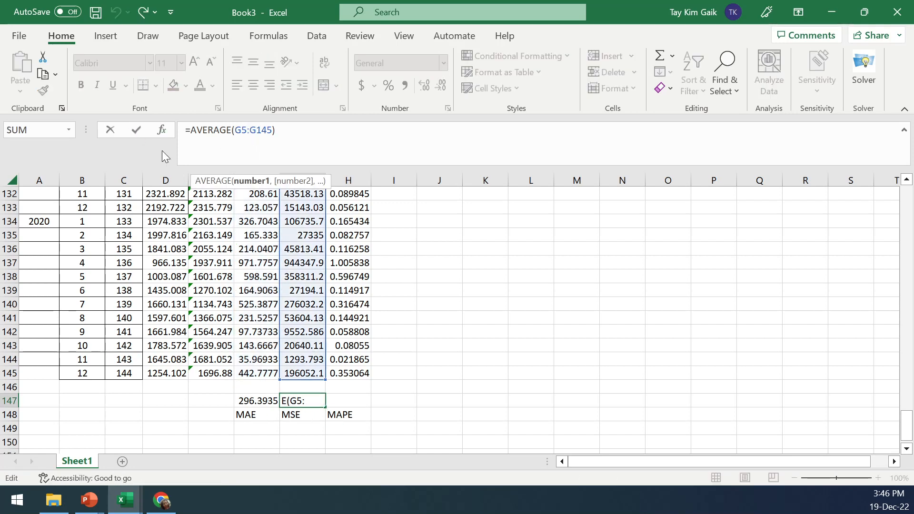
{"action": "left_click", "coordinate": [137, 135]}
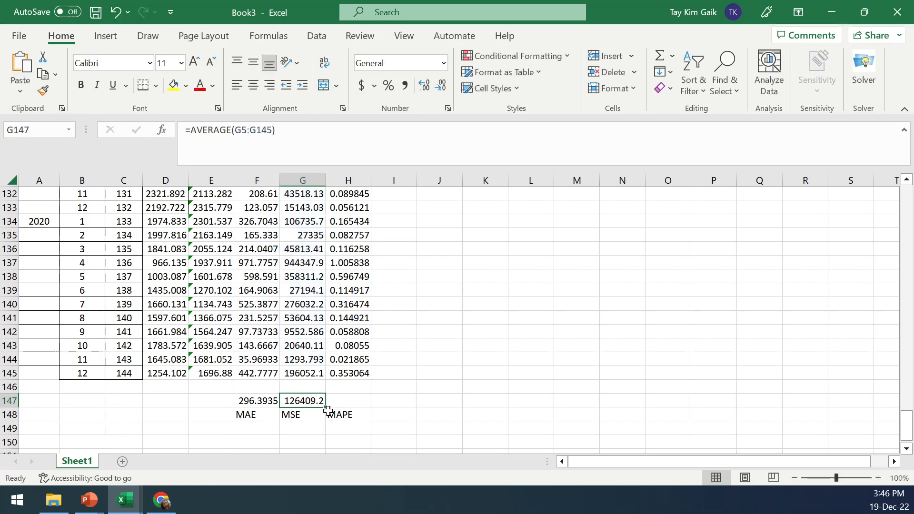
Fill the average formula into H147 and multiply it by 100 to get the MAPE
{"action": "left_click_drag", "start_coordinate": [326, 410], "coordinate": [371, 410]}
{"action": "left_click", "coordinate": [347, 401]}
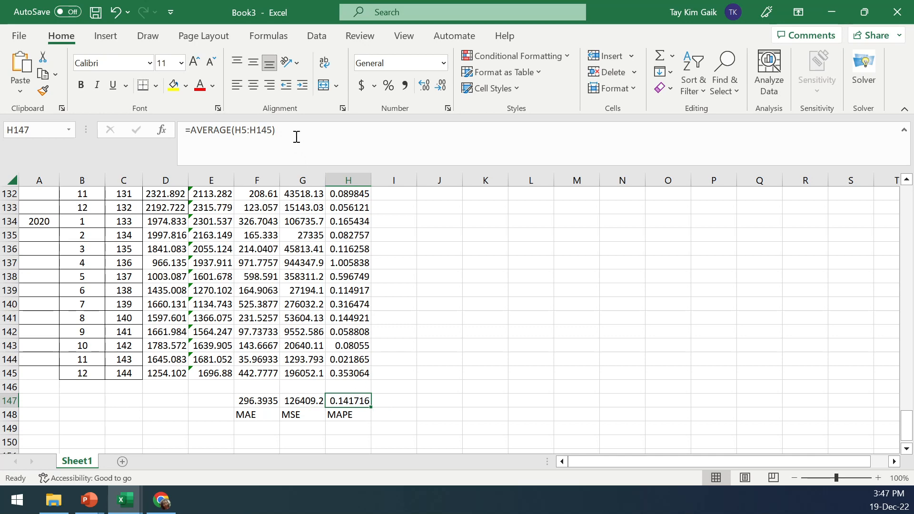
{"action": "left_click", "coordinate": [294, 129]}
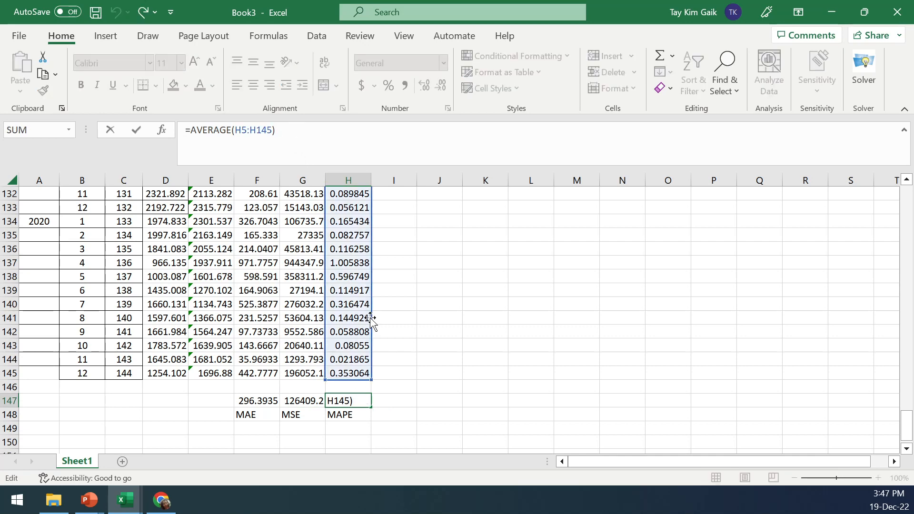
{"action": "type", "text": "*100"}
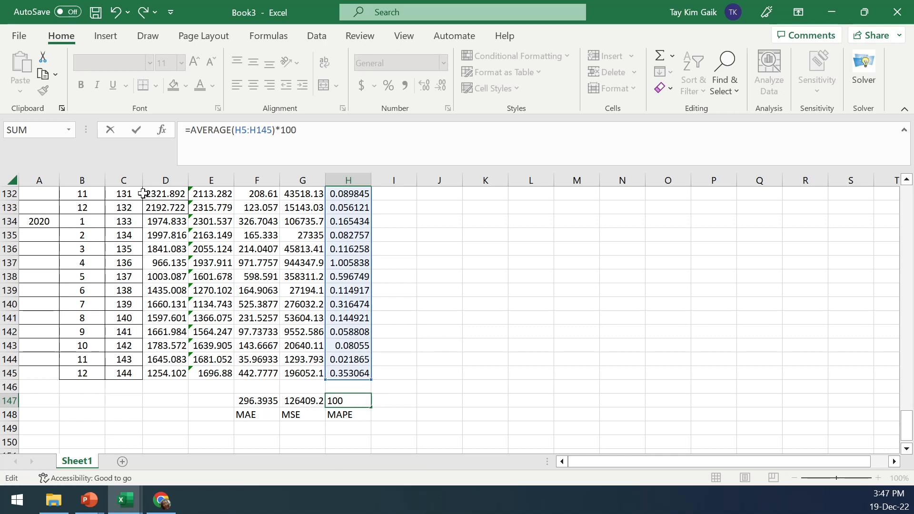
{"action": "left_click", "coordinate": [137, 128]}
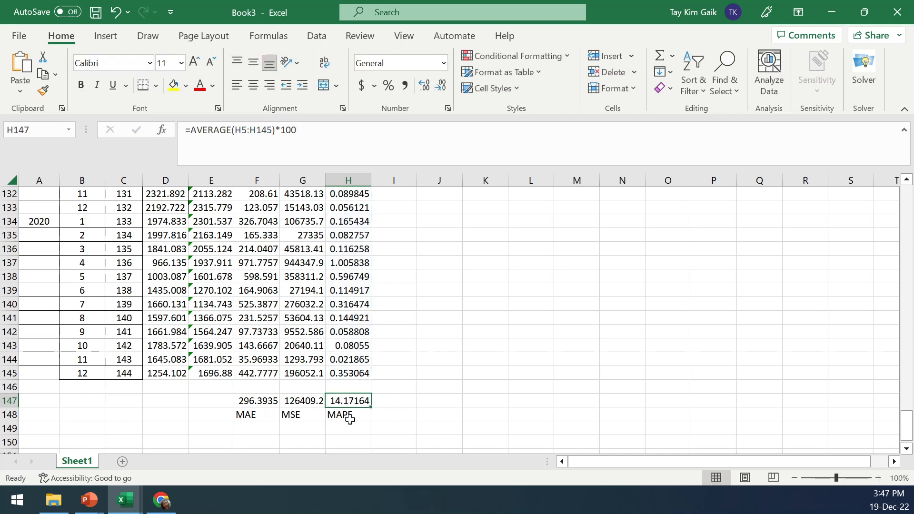
Select the data in columns A to E down to row 145 and insert a scatter chart
{"action": "left_click_drag", "start_coordinate": [906, 425], "coordinate": [907, 202]}
{"action": "left_click_drag", "start_coordinate": [32, 196], "coordinate": [213, 413]}
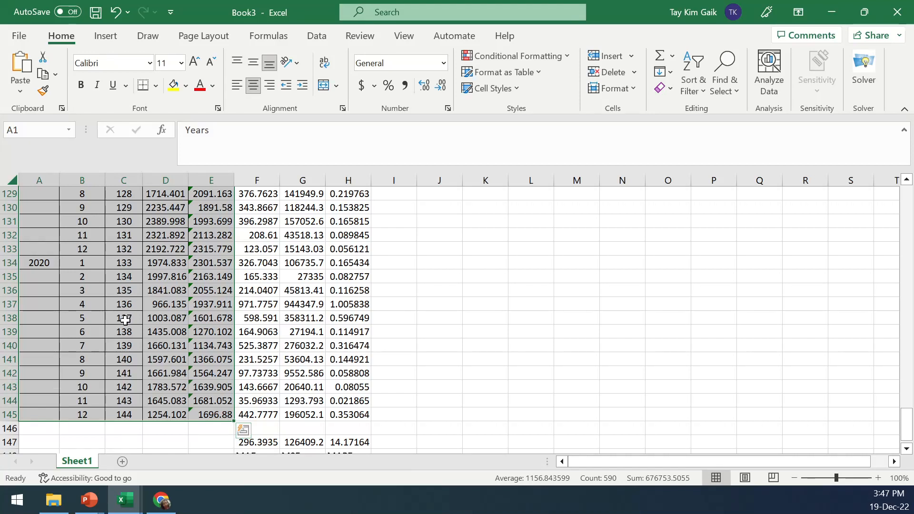
{"action": "left_click", "coordinate": [105, 38]}
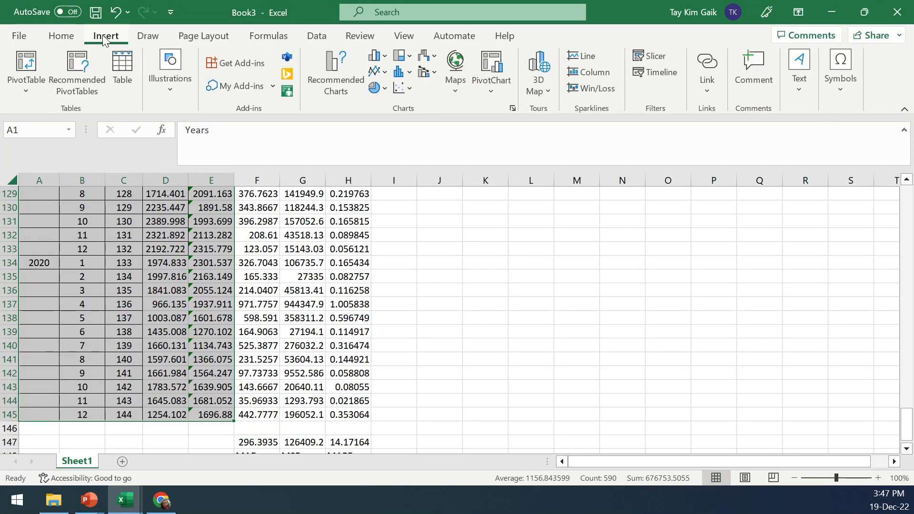
{"action": "left_click", "coordinate": [395, 90]}
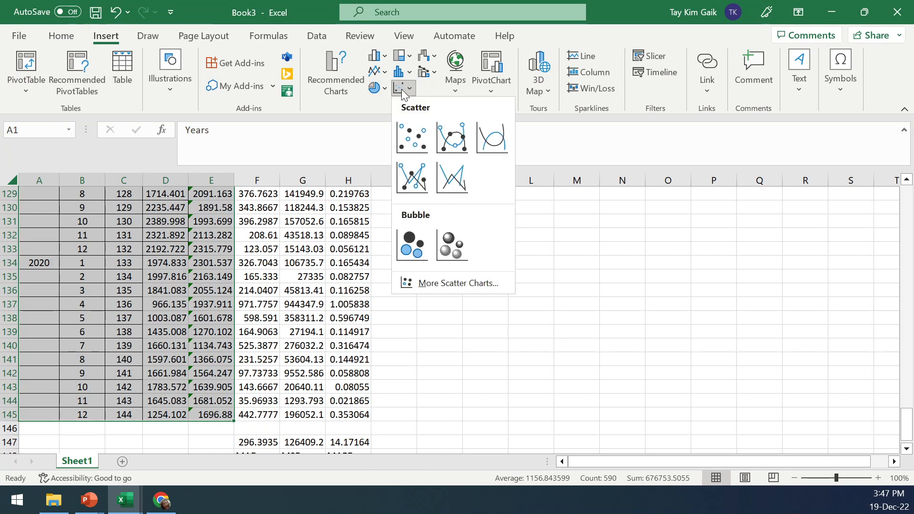
{"action": "left_click", "coordinate": [412, 136]}
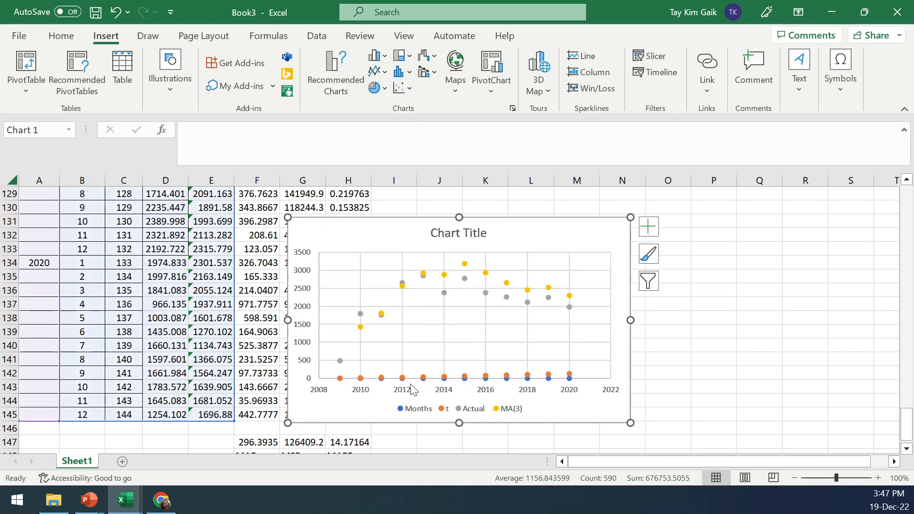
Open the chart's data source and remove all four existing series
{"action": "left_click", "coordinate": [546, 263]}
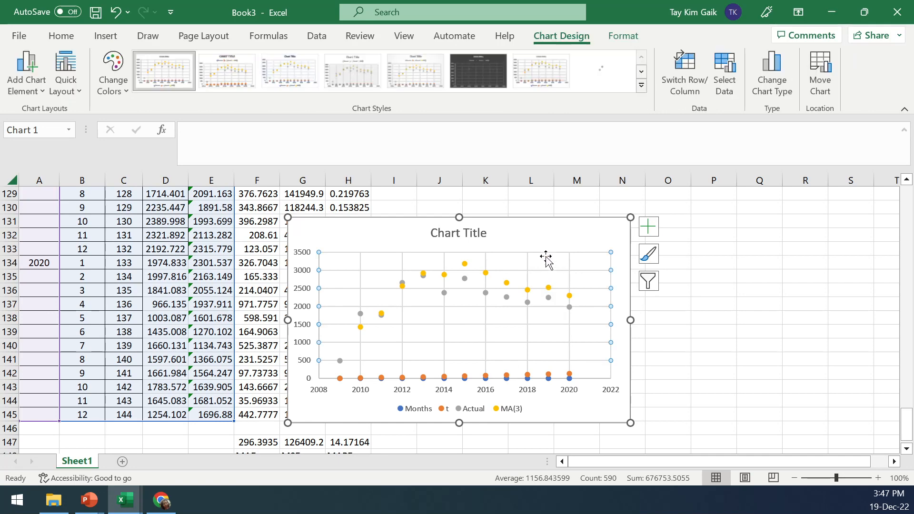
{"action": "left_click", "coordinate": [731, 73]}
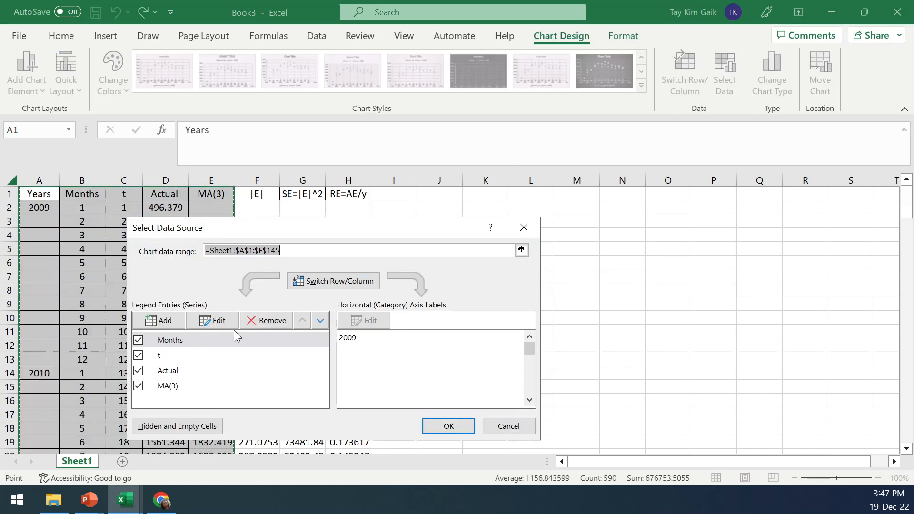
{"action": "left_click", "coordinate": [278, 322]}
{"action": "left_click", "coordinate": [279, 322]}
{"action": "left_click", "coordinate": [278, 321]}
{"action": "left_click", "coordinate": [278, 320]}
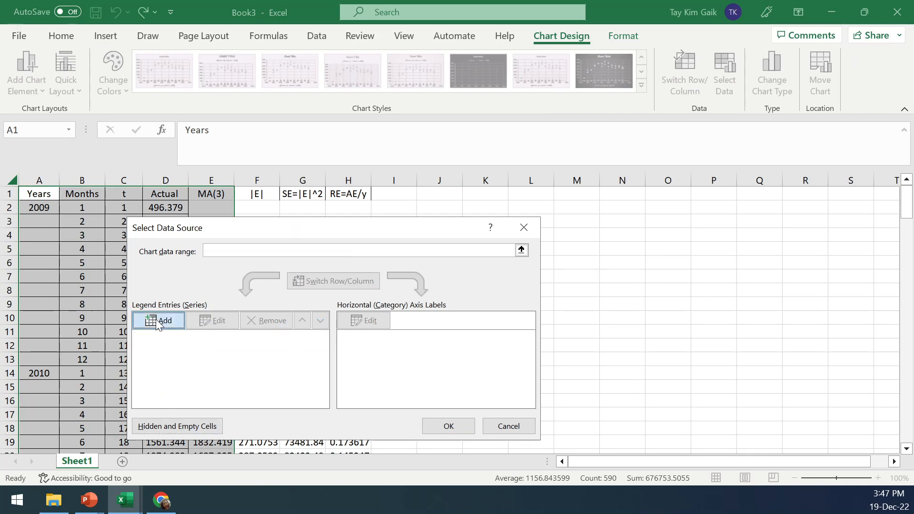
Add a series named from D1 with X values A2:B145 and Y values D2:D145
{"action": "left_click", "coordinate": [158, 323]}
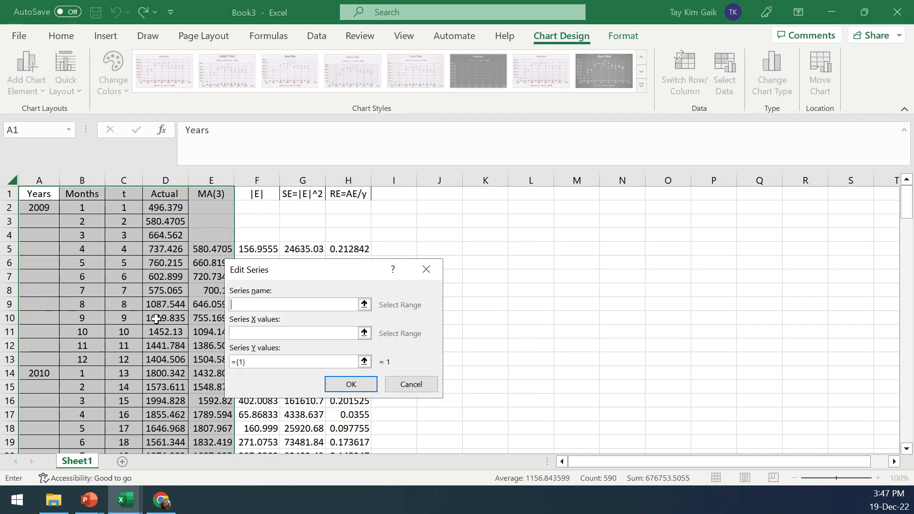
{"action": "left_click", "coordinate": [171, 196]}
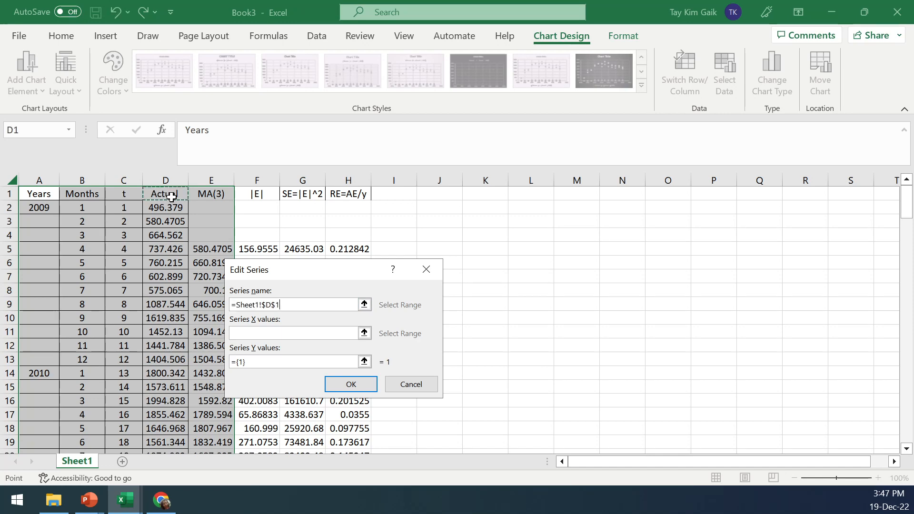
{"action": "left_click", "coordinate": [362, 333]}
{"action": "left_click_drag", "start_coordinate": [32, 208], "coordinate": [64, 379]}
{"action": "left_click_drag", "start_coordinate": [63, 410], "coordinate": [87, 485]}
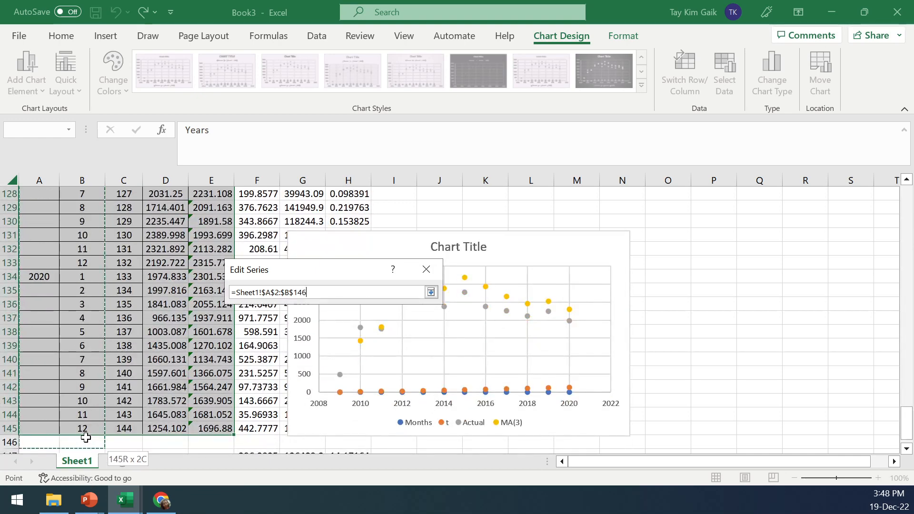
{"action": "left_click_drag", "start_coordinate": [91, 427], "coordinate": [91, 427]}
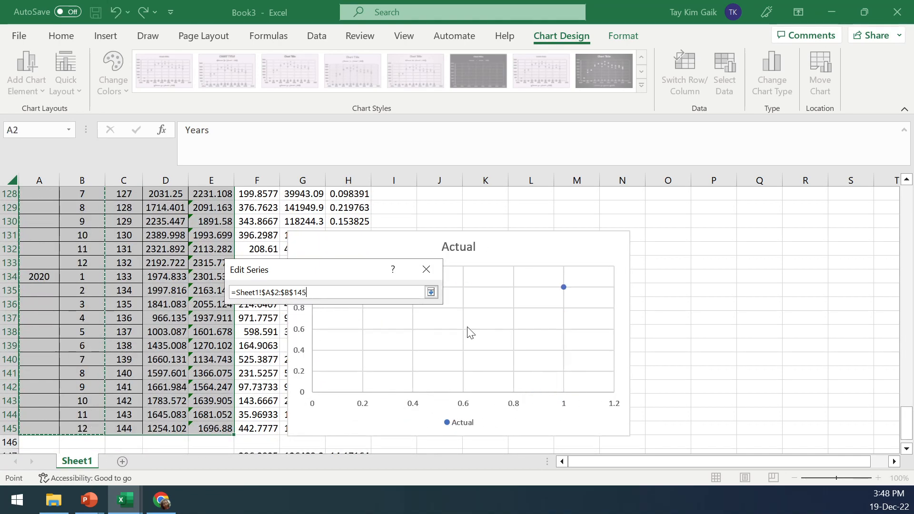
{"action": "left_click", "coordinate": [429, 292]}
{"action": "left_click", "coordinate": [364, 362]}
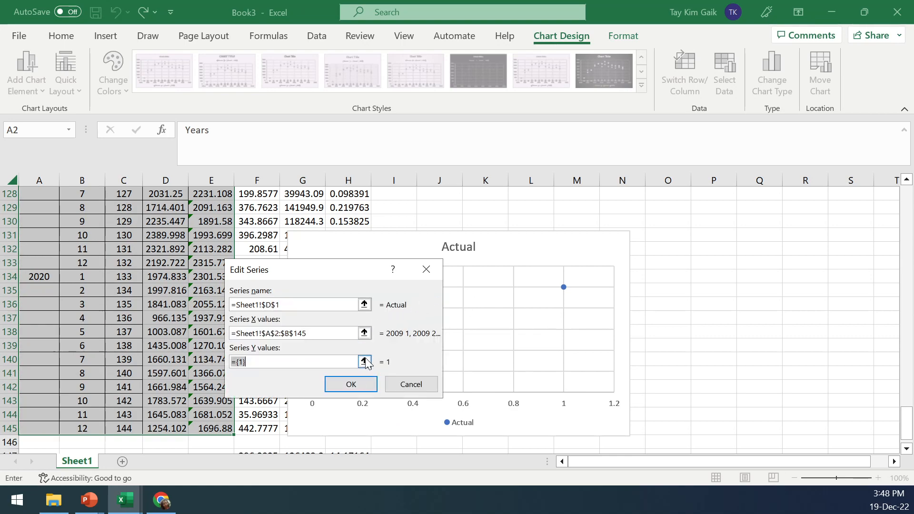
{"action": "left_click_drag", "start_coordinate": [909, 430], "coordinate": [906, 196]}
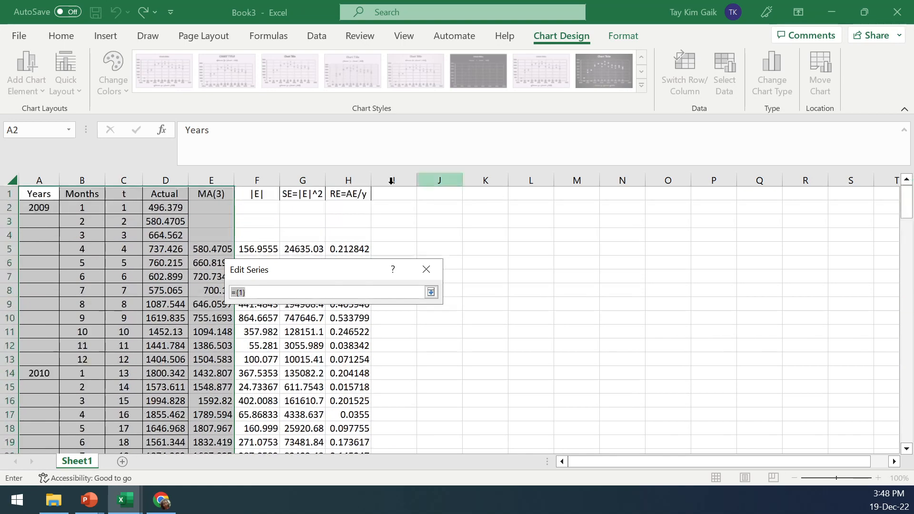
{"action": "left_click_drag", "start_coordinate": [174, 209], "coordinate": [172, 426]}
{"action": "left_click", "coordinate": [431, 293]}
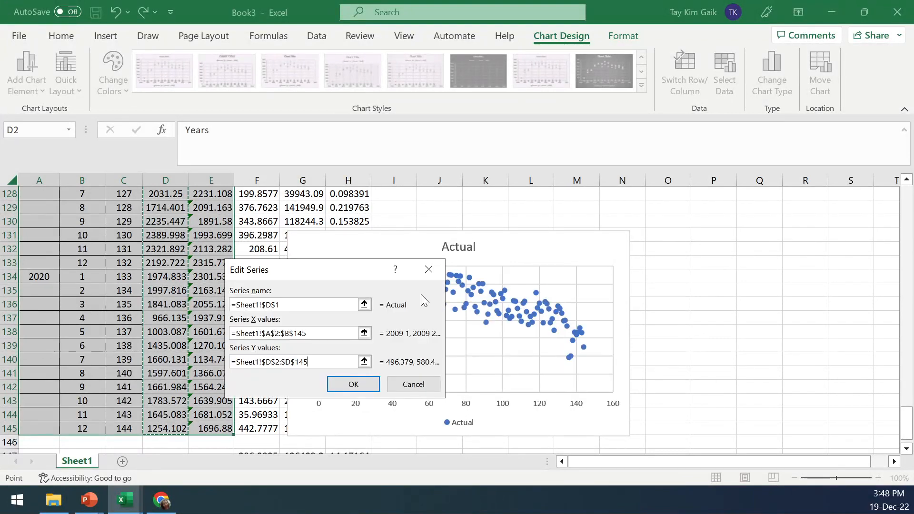
{"action": "left_click", "coordinate": [359, 384]}
Add a second series named from E1 with X values A2:B145 and Y values E2:E145, and confirm the data source
{"action": "left_click_drag", "start_coordinate": [387, 241], "coordinate": [635, 178]}
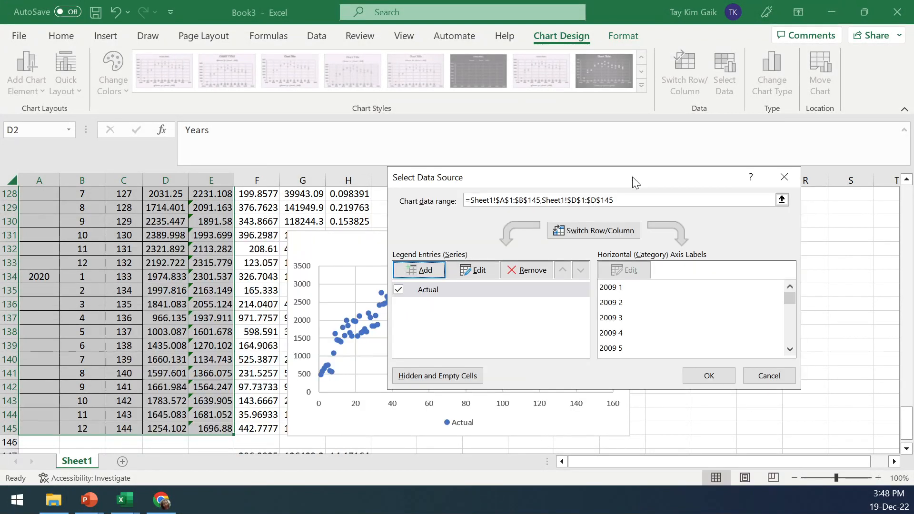
{"action": "left_click", "coordinate": [421, 270]}
{"action": "left_click", "coordinate": [365, 303]}
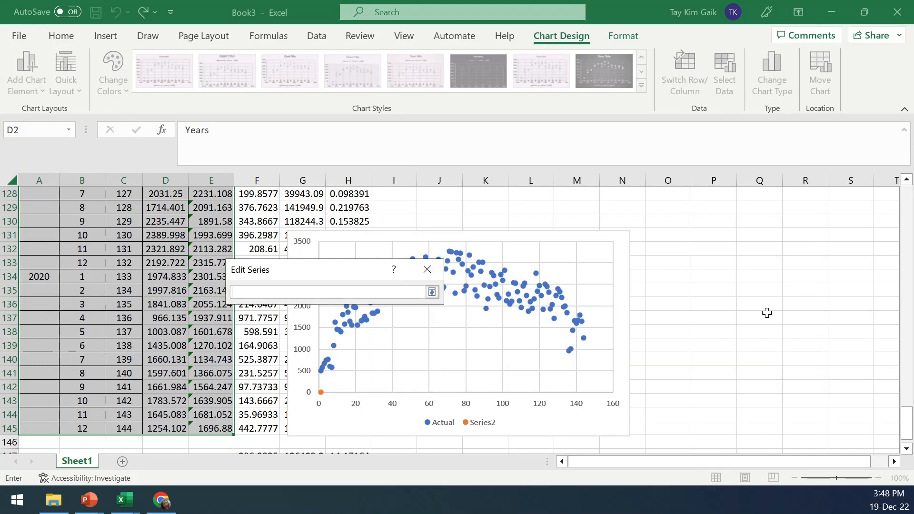
{"action": "left_click_drag", "start_coordinate": [906, 424], "coordinate": [905, 201]}
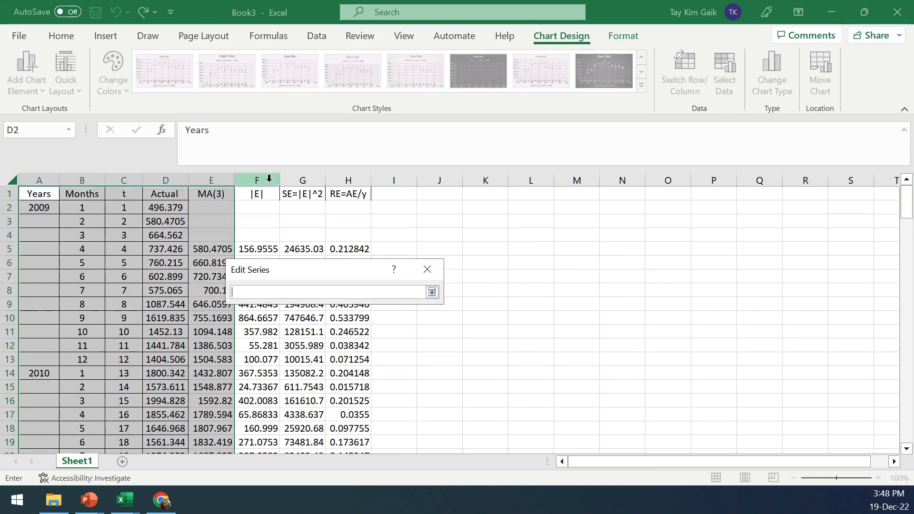
{"action": "left_click", "coordinate": [215, 199]}
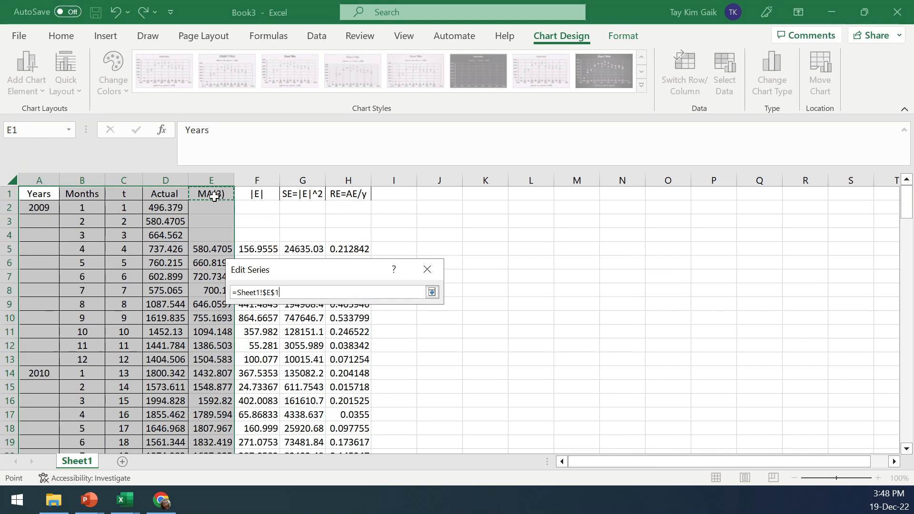
{"action": "left_click", "coordinate": [432, 292]}
{"action": "left_click", "coordinate": [365, 332]}
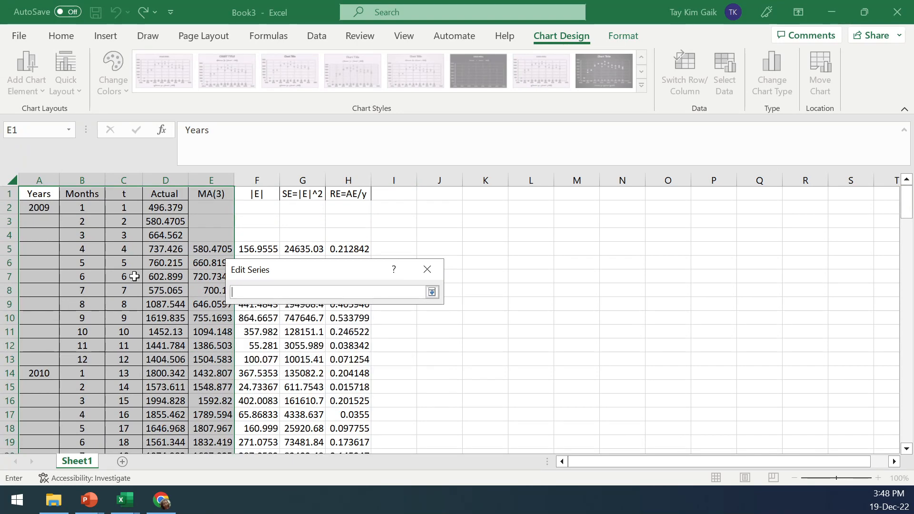
{"action": "left_click_drag", "start_coordinate": [41, 208], "coordinate": [102, 445]}
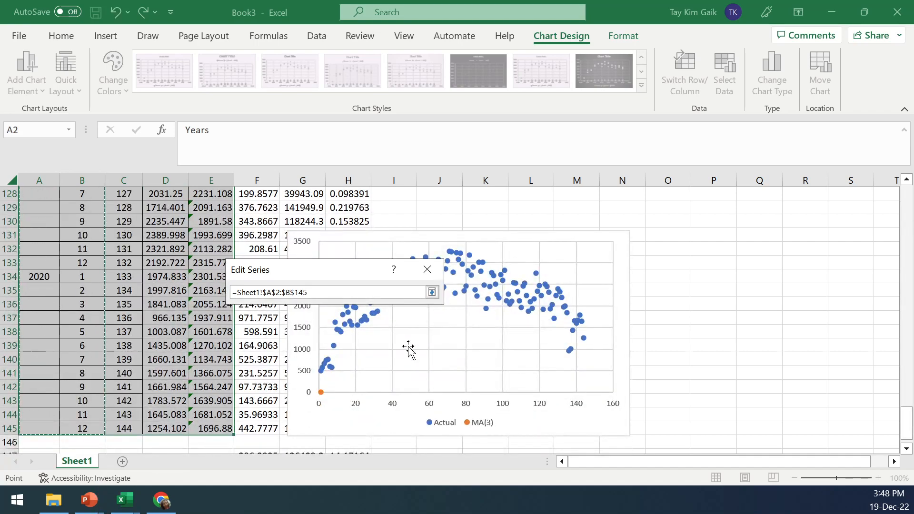
{"action": "left_click", "coordinate": [432, 292]}
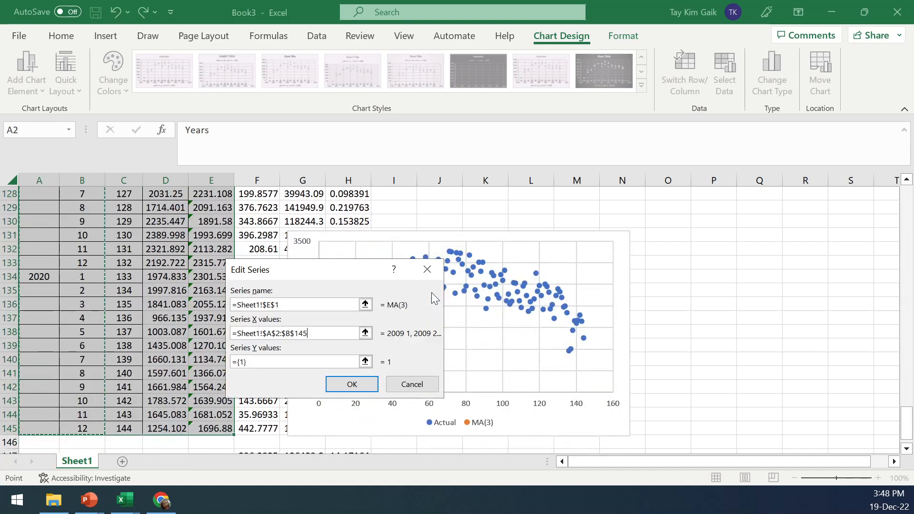
{"action": "left_click", "coordinate": [365, 362]}
{"action": "left_click_drag", "start_coordinate": [906, 423], "coordinate": [912, 181]}
{"action": "left_click_drag", "start_coordinate": [221, 209], "coordinate": [210, 431]}
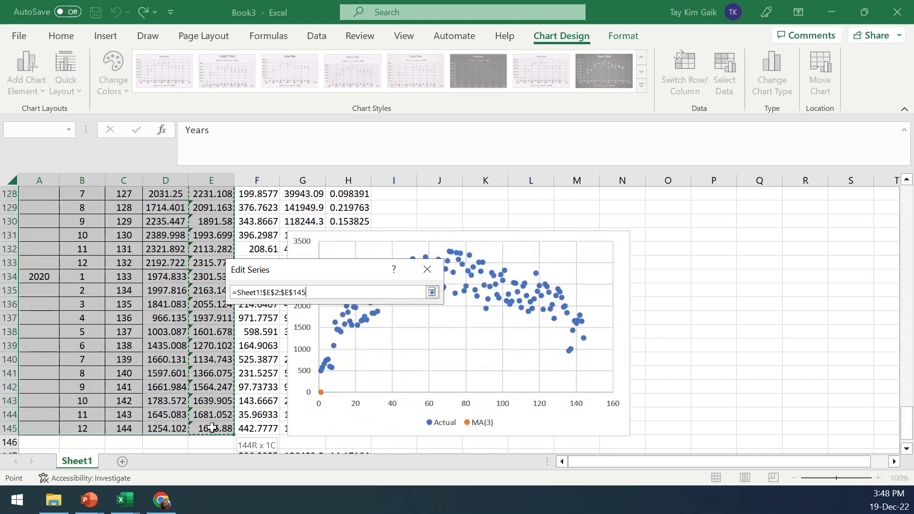
{"action": "left_click", "coordinate": [432, 293]}
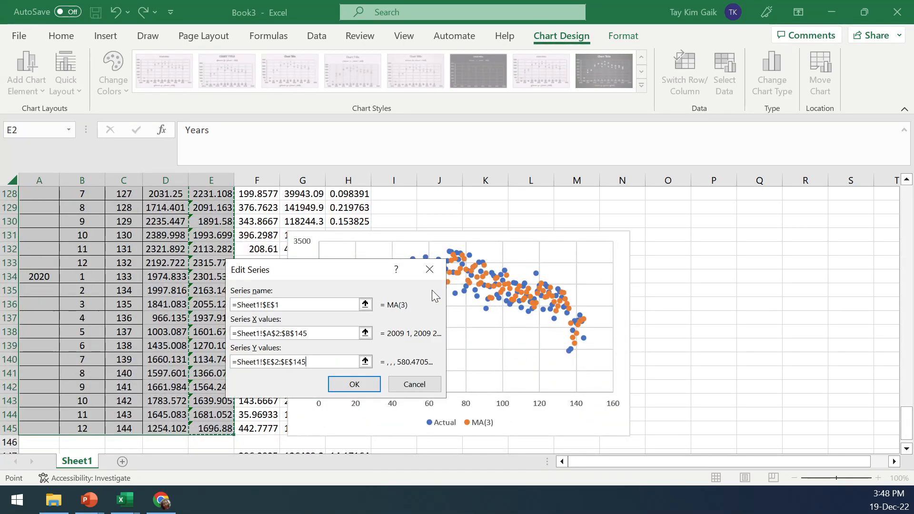
{"action": "left_click", "coordinate": [358, 384]}
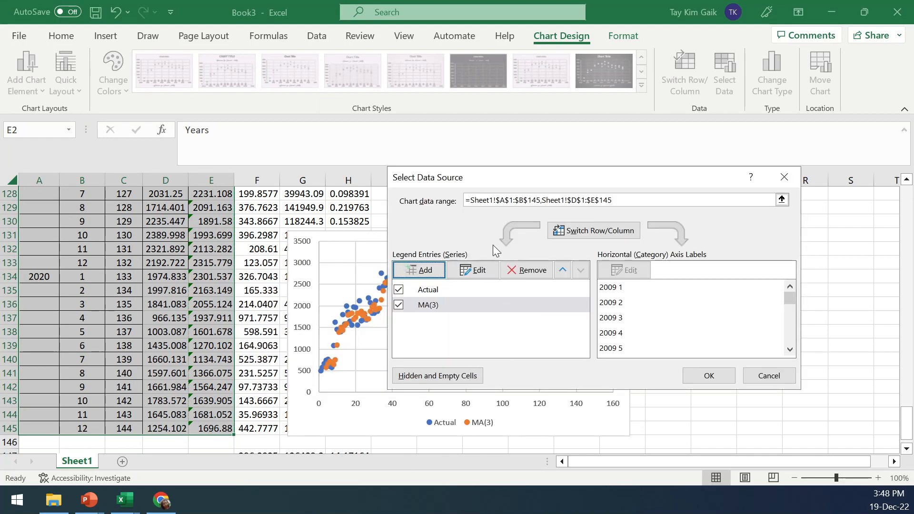
{"action": "left_click", "coordinate": [708, 376]}
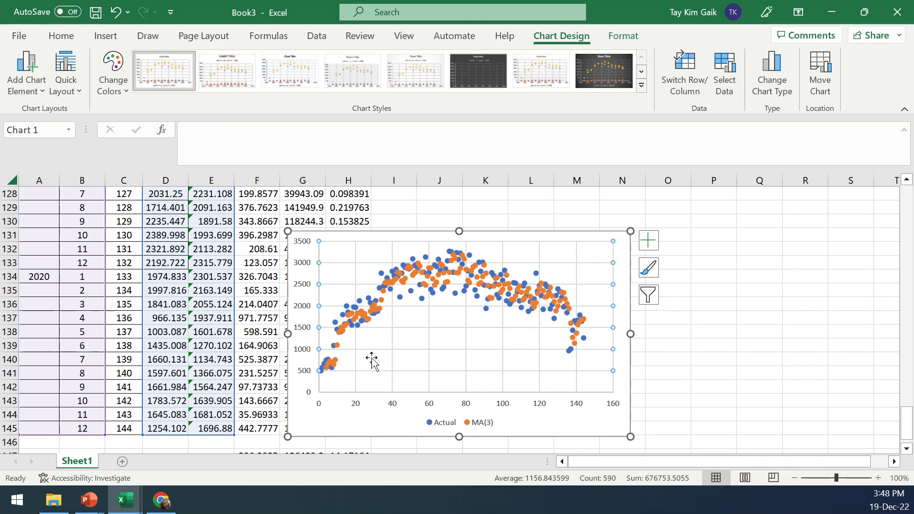
Change the chart type to a line chart
{"action": "left_click", "coordinate": [393, 278]}
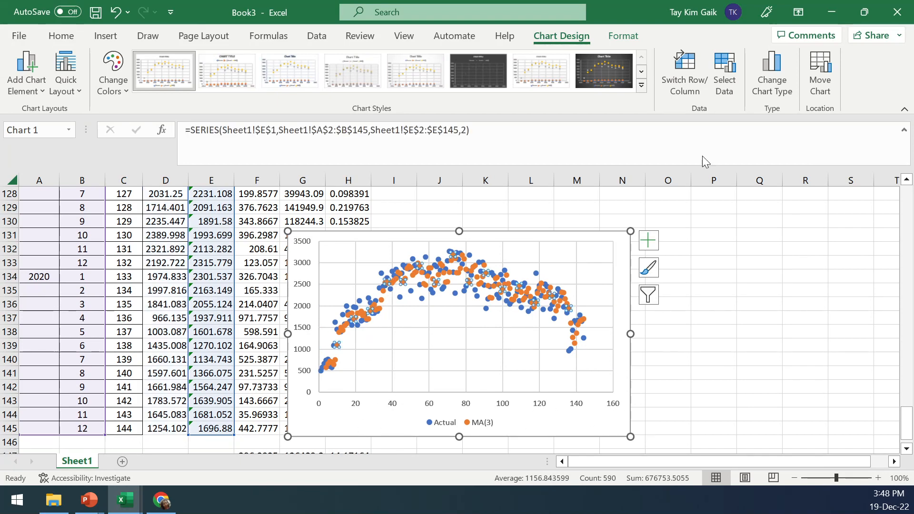
{"action": "left_click", "coordinate": [775, 70]}
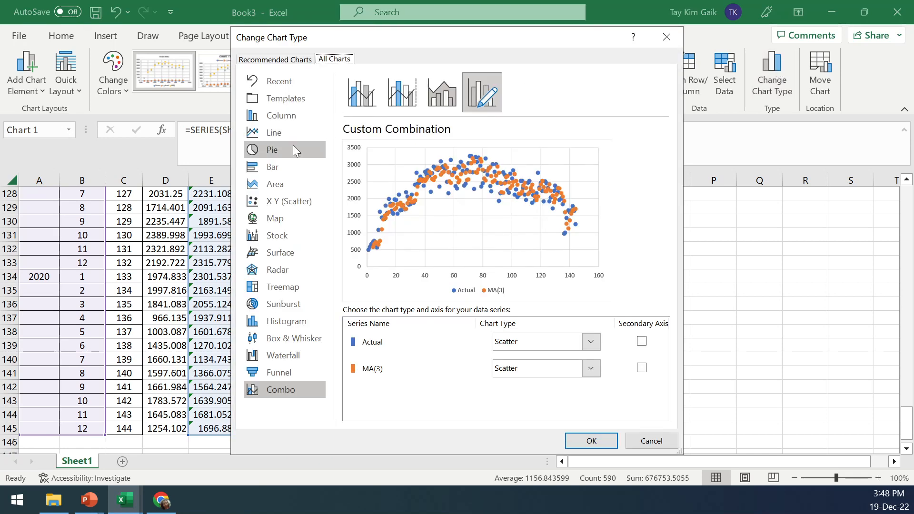
{"action": "left_click", "coordinate": [284, 133]}
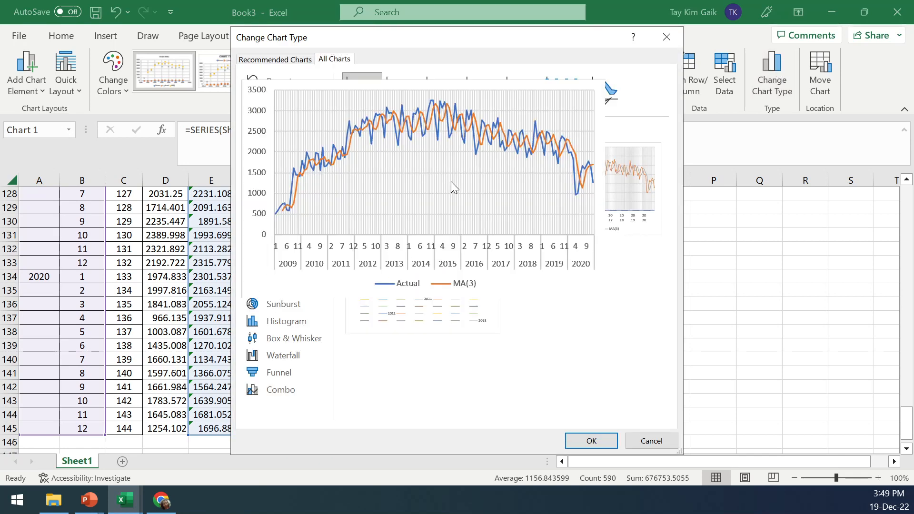
{"action": "left_click", "coordinate": [591, 440]}
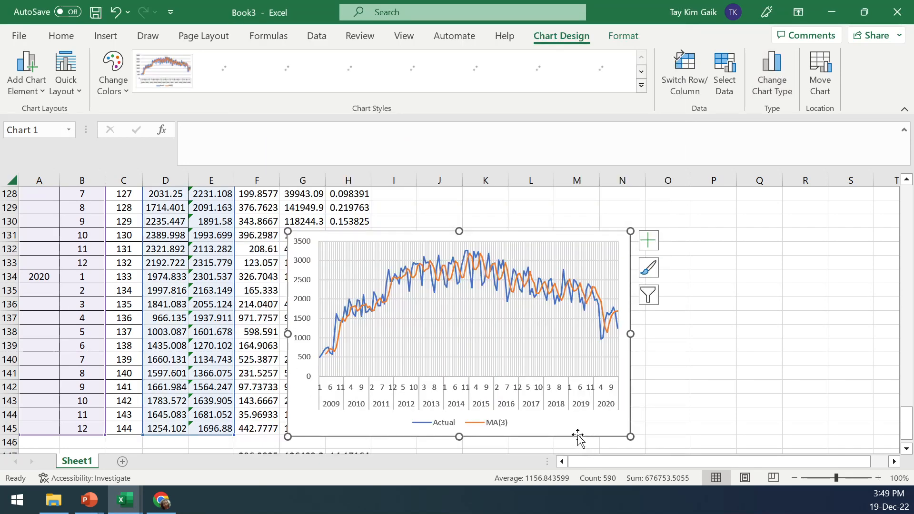
Remove the chart's major gridlines by setting them to no line
{"action": "right_click", "coordinate": [449, 316]}
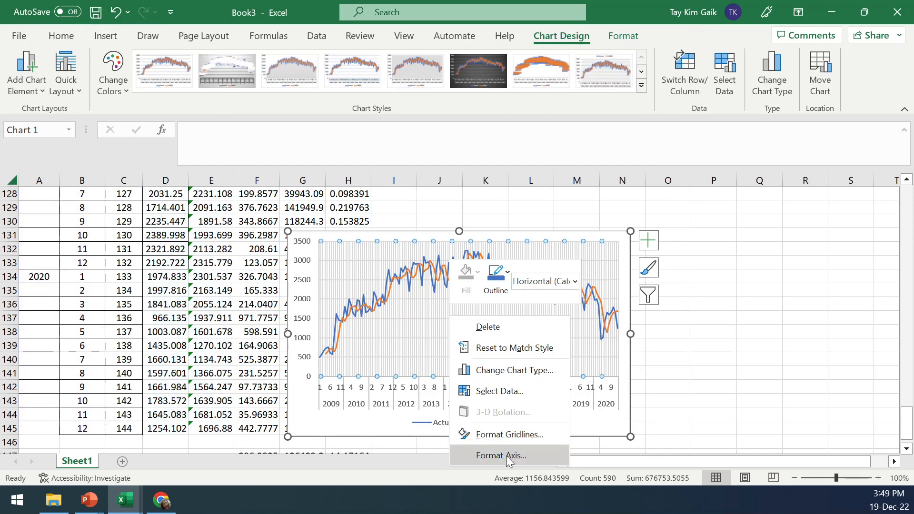
{"action": "left_click", "coordinate": [505, 434]}
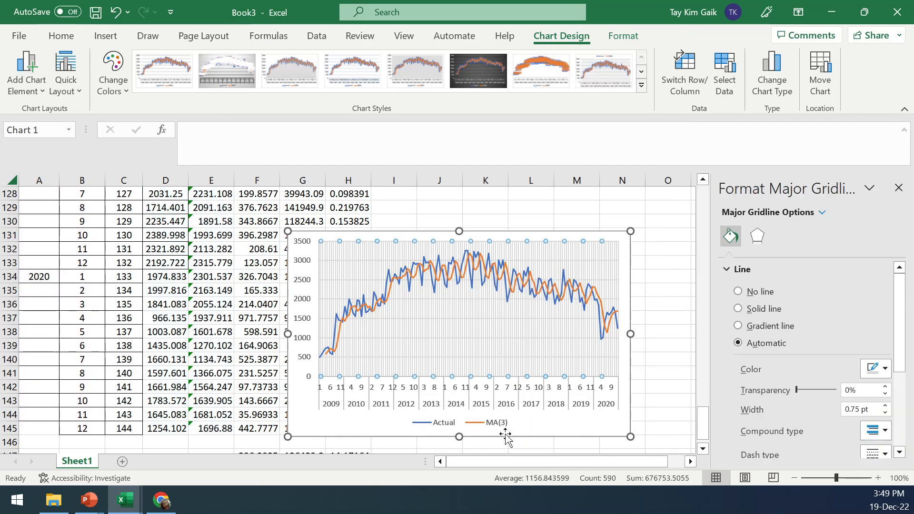
{"action": "left_click", "coordinate": [772, 292]}
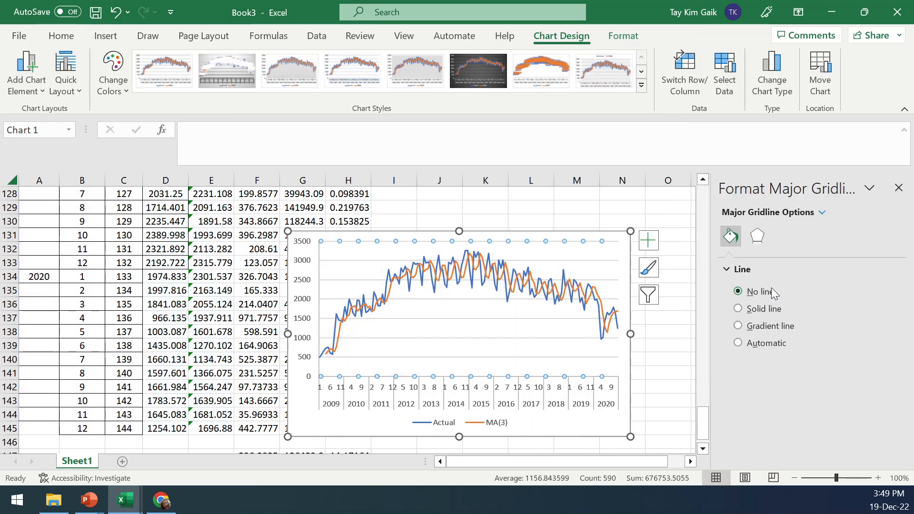
Try to recolor the Actual line dark blue and increase its line width
{"action": "left_click", "coordinate": [425, 263]}
{"action": "left_click", "coordinate": [424, 261]}
{"action": "left_click", "coordinate": [885, 389]}
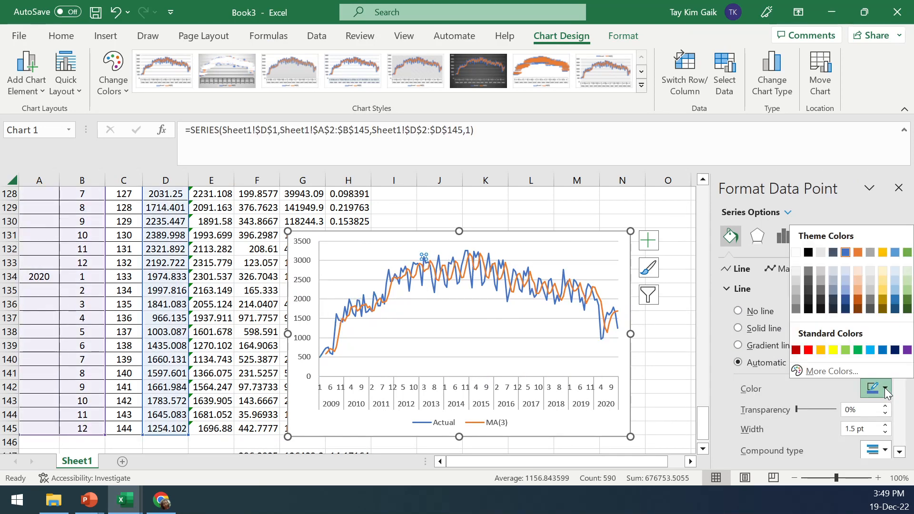
{"action": "left_click", "coordinate": [895, 350]}
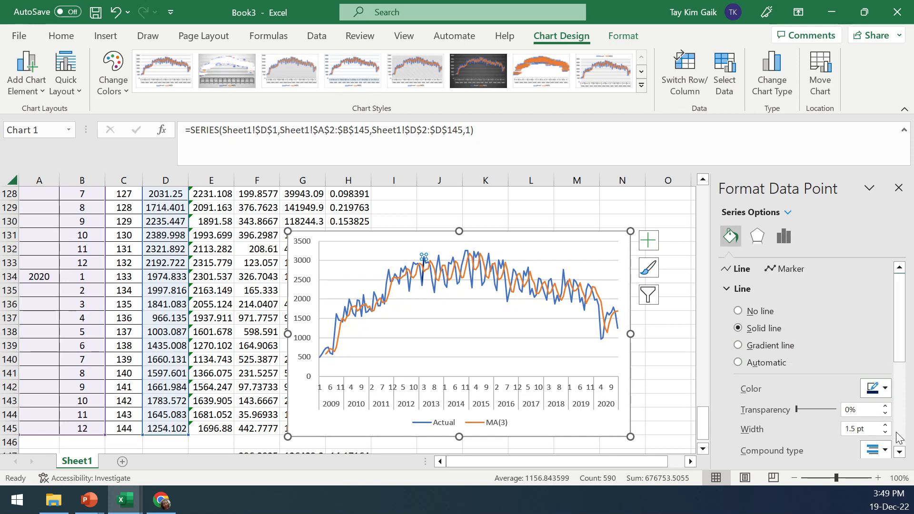
{"action": "left_click", "coordinate": [885, 425]}
{"action": "left_click", "coordinate": [884, 425]}
Color the MA(3) forecast line red and increase its line width
{"action": "left_click", "coordinate": [483, 262]}
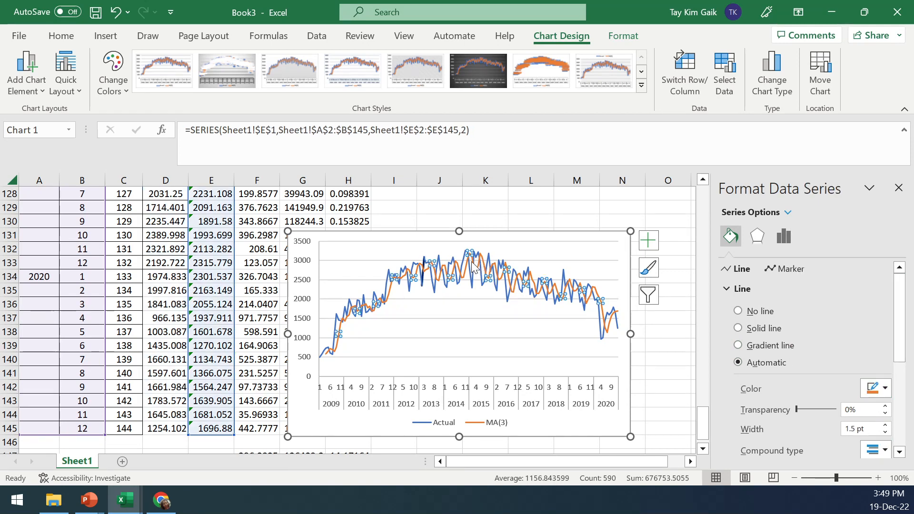
{"action": "left_click", "coordinate": [470, 257]}
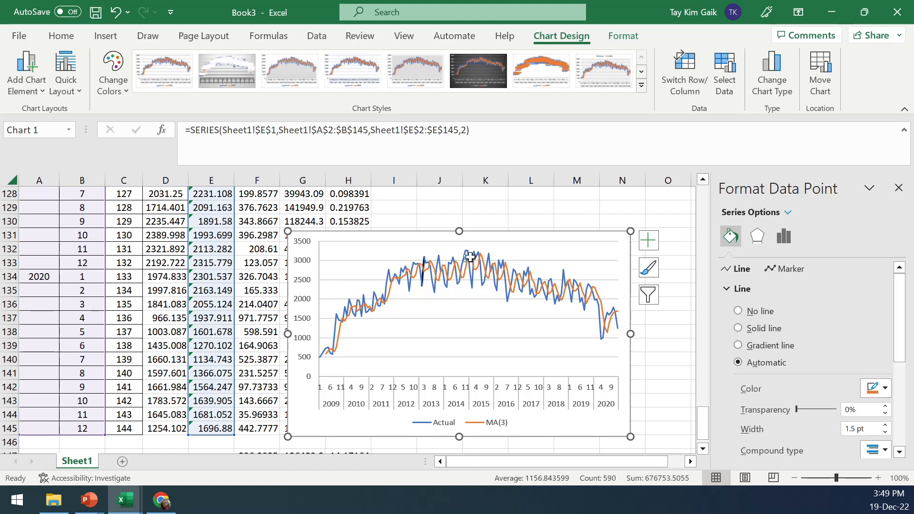
{"action": "left_click", "coordinate": [432, 263]}
{"action": "left_click", "coordinate": [342, 318]}
{"action": "left_click", "coordinate": [339, 332]}
{"action": "left_click", "coordinate": [466, 318]}
{"action": "left_click", "coordinate": [414, 275]}
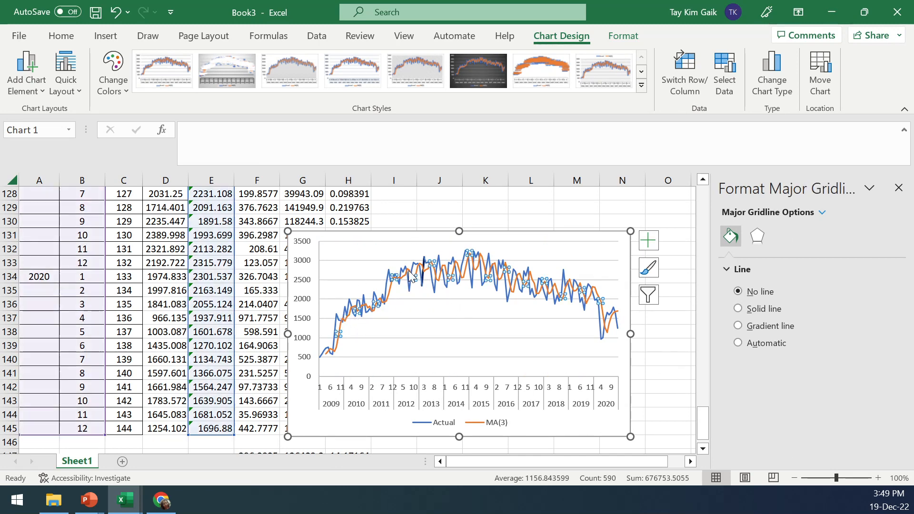
{"action": "left_click", "coordinate": [885, 387]}
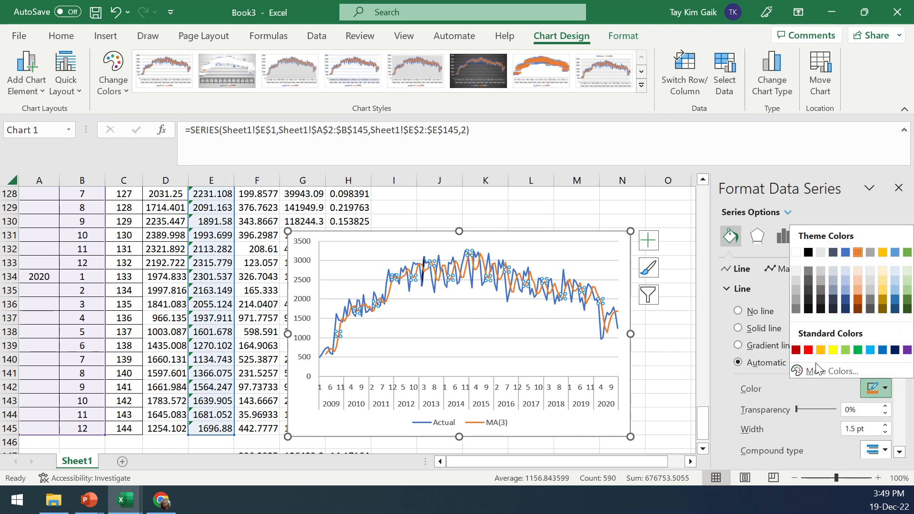
{"action": "left_click", "coordinate": [807, 351]}
{"action": "left_click", "coordinate": [885, 425]}
{"action": "left_click", "coordinate": [885, 425]}
{"action": "left_click", "coordinate": [576, 357]}
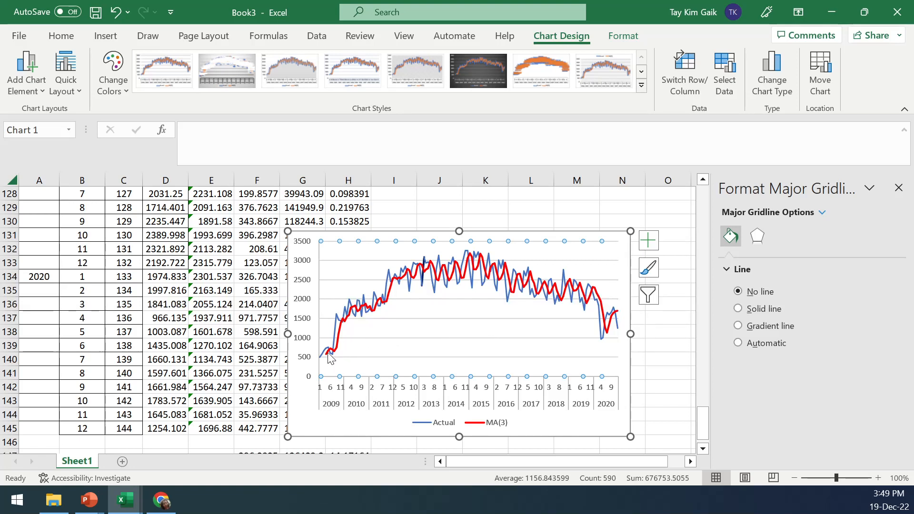
Close the formatting pane and move the chart further right beside the data
{"action": "mouse_move", "coordinate": [326, 355]}
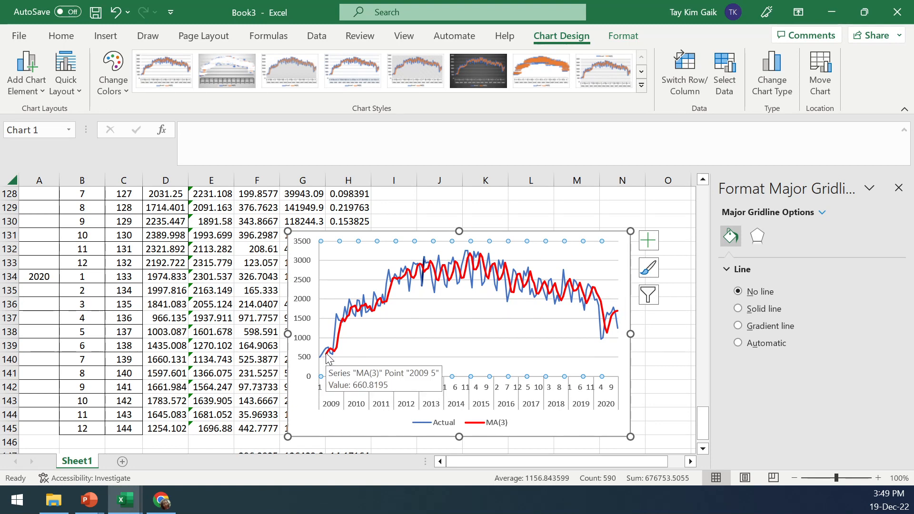
{"action": "left_click", "coordinate": [676, 203]}
{"action": "left_click", "coordinate": [898, 188]}
{"action": "left_click_drag", "start_coordinate": [472, 235], "coordinate": [579, 208]}
Enter year 2021 and month 1 in row 146 and extend the t column to 145
{"action": "scroll", "coordinate": [906, 449], "scroll_direction": "down", "scroll_amount": 3}
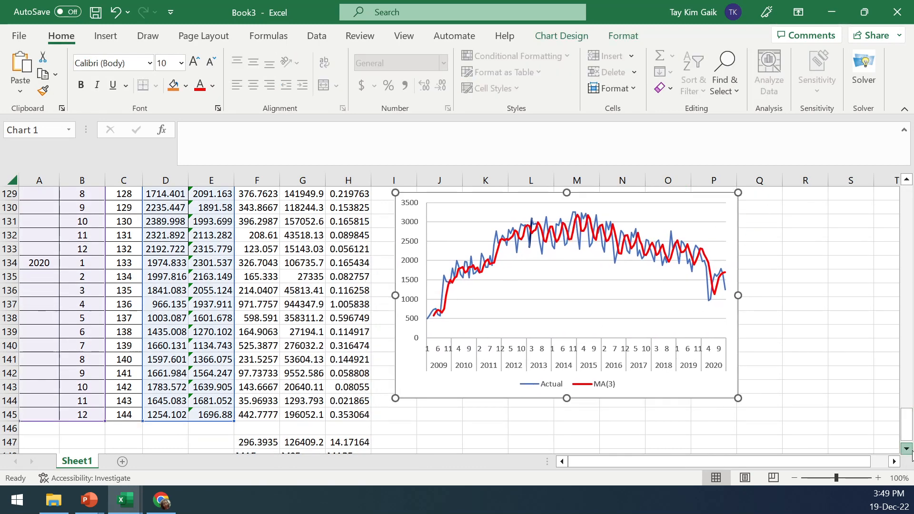
{"action": "left_click", "coordinate": [98, 402]}
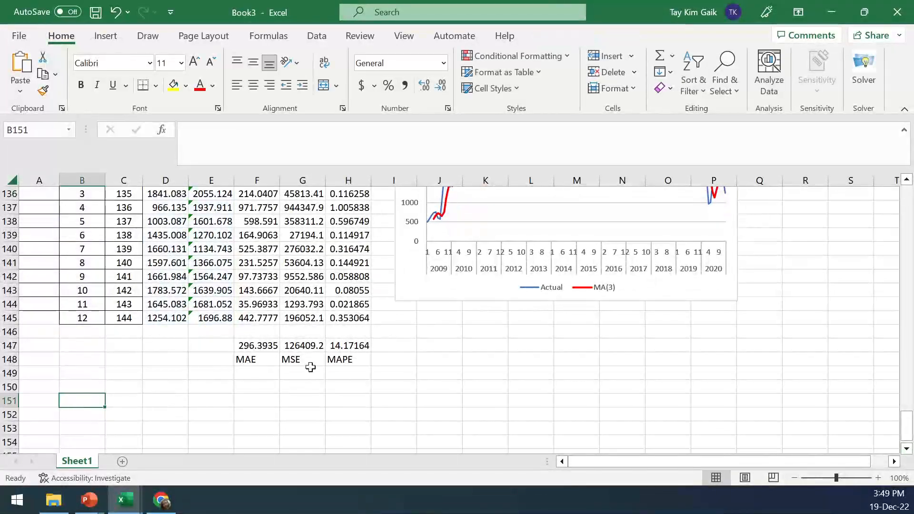
{"action": "left_click", "coordinate": [43, 334]}
{"action": "type", "text": "2021"}
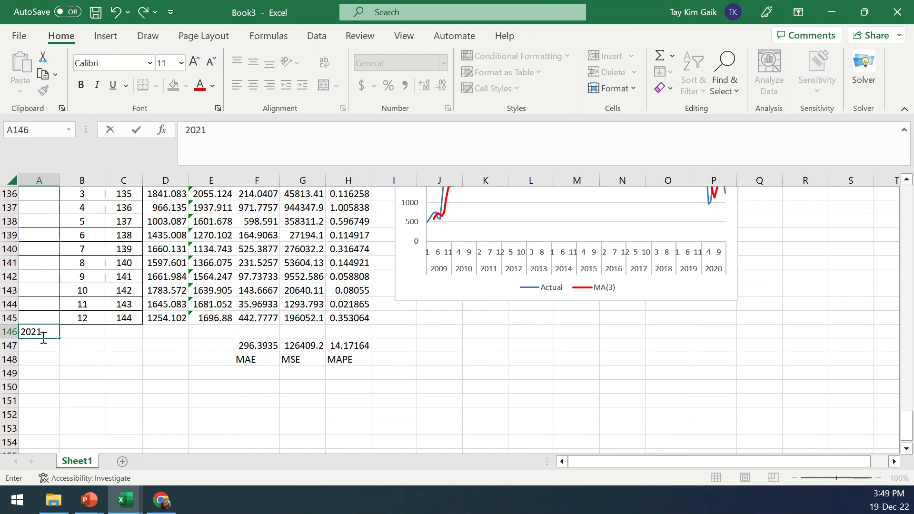
{"action": "left_click", "coordinate": [84, 333]}
{"action": "type", "text": "1"}
{"action": "left_click_drag", "start_coordinate": [202, 399], "coordinate": [205, 411]}
{"action": "left_click_drag", "start_coordinate": [127, 305], "coordinate": [144, 336]}
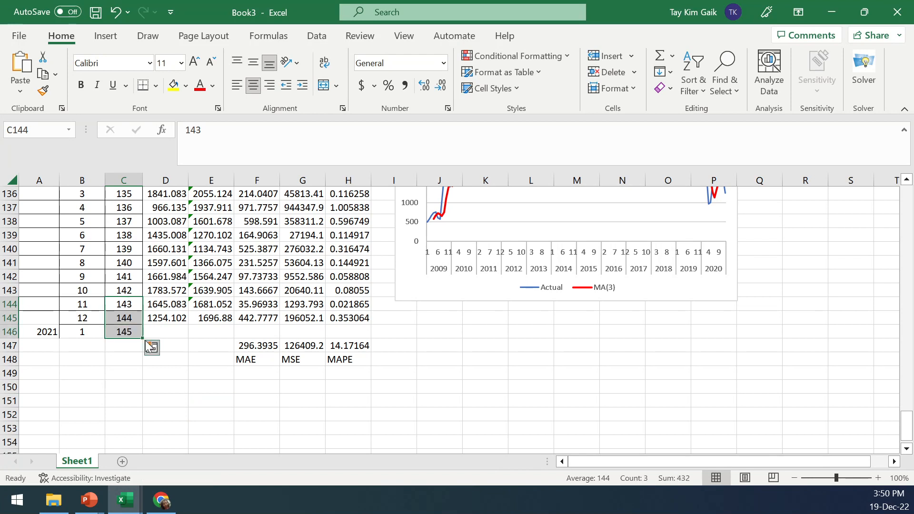
Fill the 3-period average formula down into E146 to forecast the next period
{"action": "left_click", "coordinate": [167, 321]}
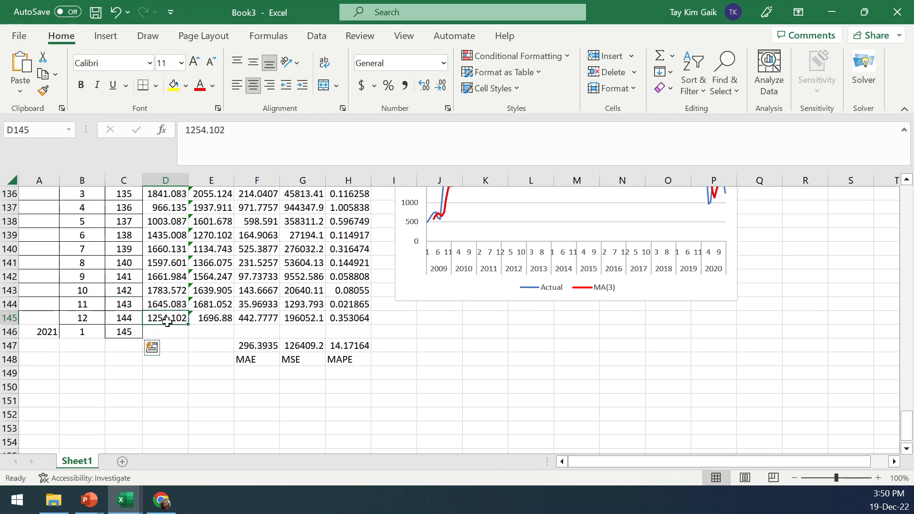
{"action": "left_click", "coordinate": [217, 320]}
{"action": "left_click_drag", "start_coordinate": [233, 324], "coordinate": [235, 334]}
{"action": "left_click", "coordinate": [212, 331]}
{"action": "left_click", "coordinate": [211, 130]}
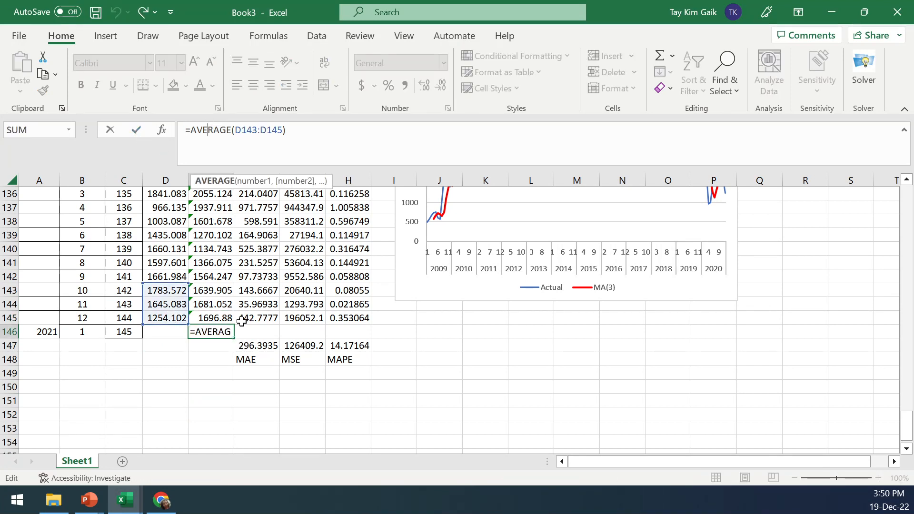
{"action": "left_click", "coordinate": [213, 360]}
{"action": "left_click", "coordinate": [208, 333]}
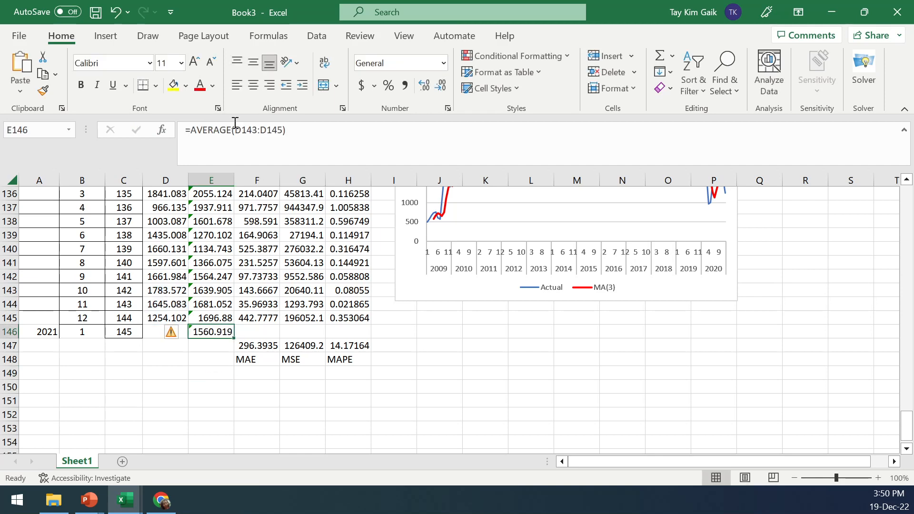
{"action": "left_click", "coordinate": [220, 130]}
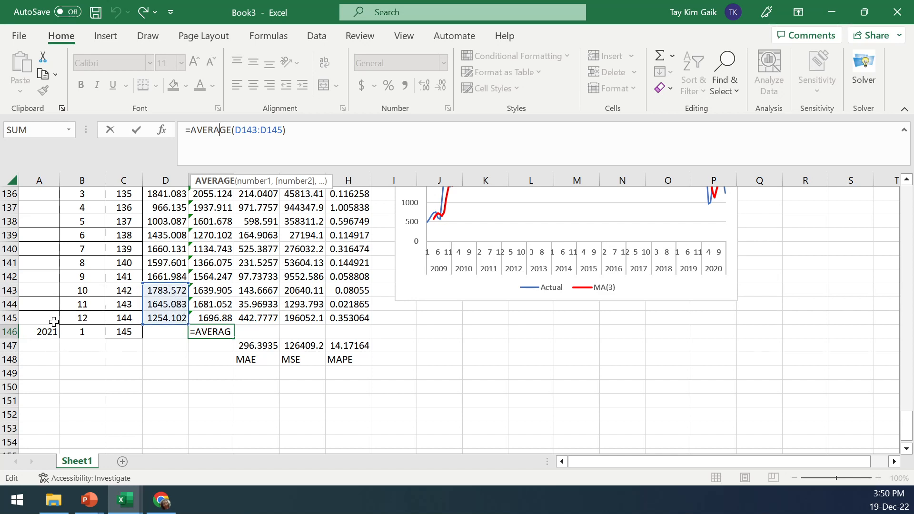
{"action": "left_click", "coordinate": [45, 335]}
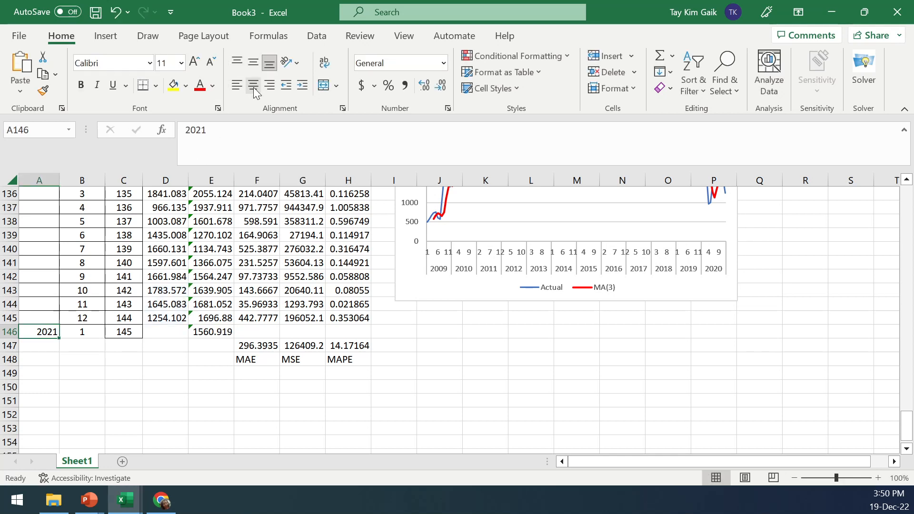
Extend the chart's MA(3) series and category axis ranges down to row 146 to include the forecast period
{"action": "left_click", "coordinate": [563, 289]}
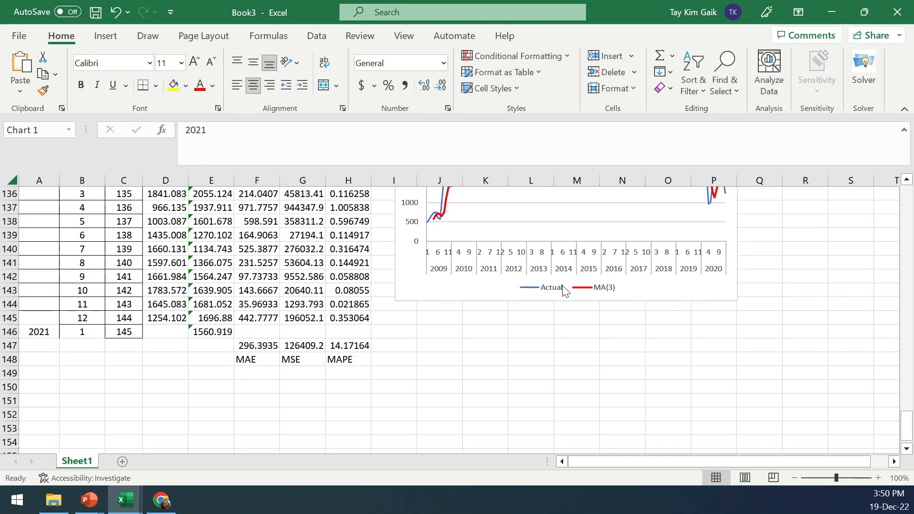
{"action": "left_click", "coordinate": [216, 327]}
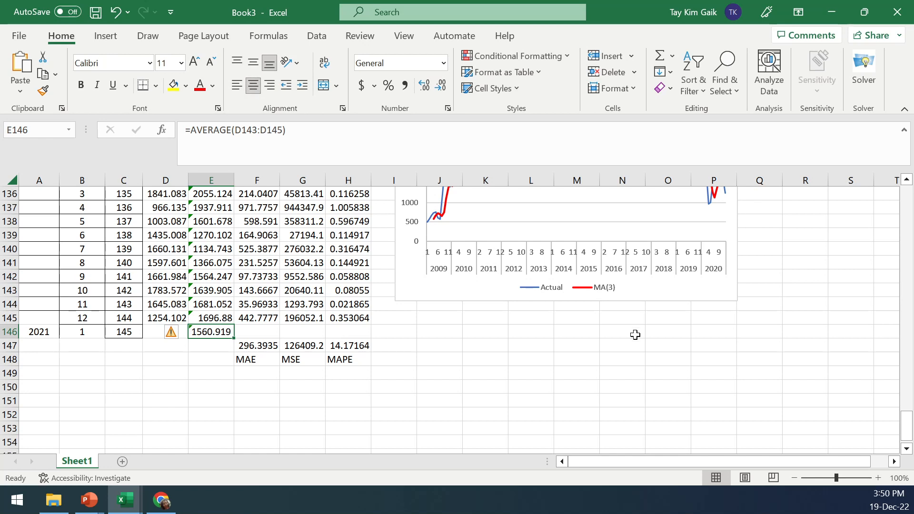
{"action": "scroll", "coordinate": [906, 191], "scroll_direction": "up", "scroll_amount": 1}
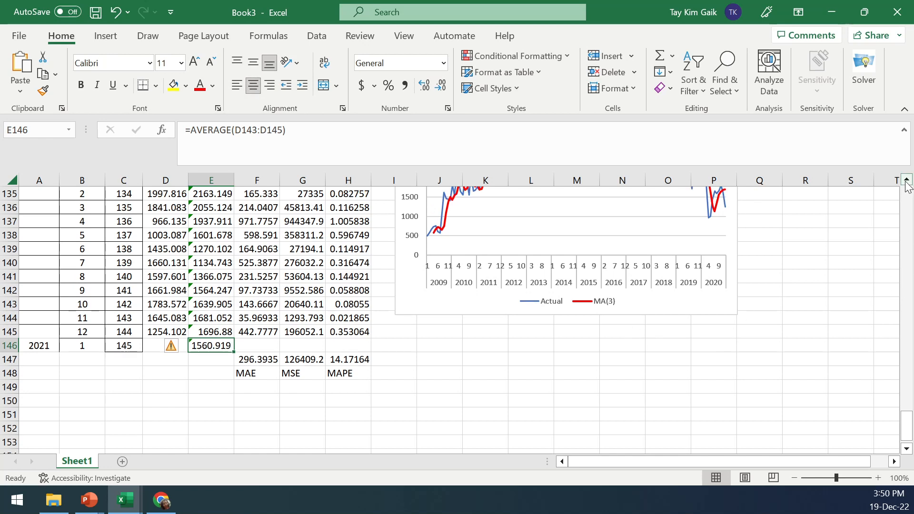
{"action": "left_click", "coordinate": [723, 221]}
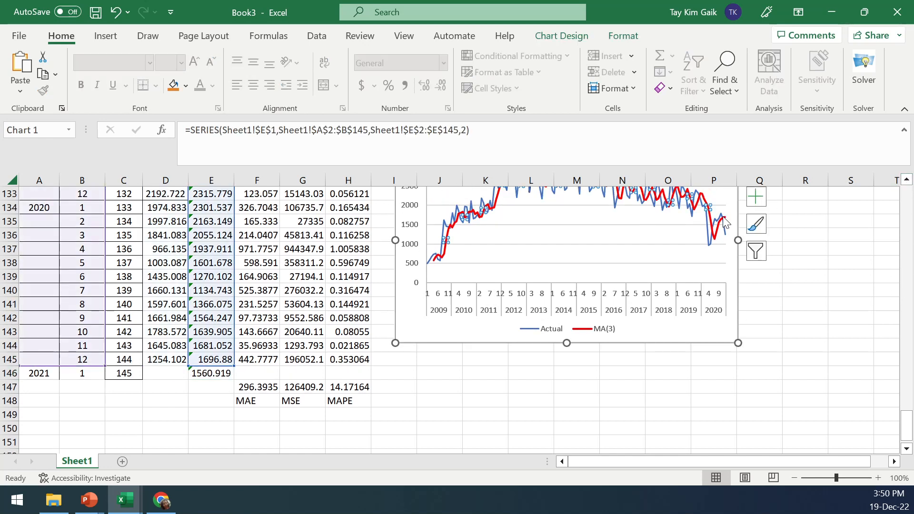
{"action": "left_click", "coordinate": [719, 219]}
{"action": "scroll", "coordinate": [907, 180], "scroll_direction": "up", "scroll_amount": 1}
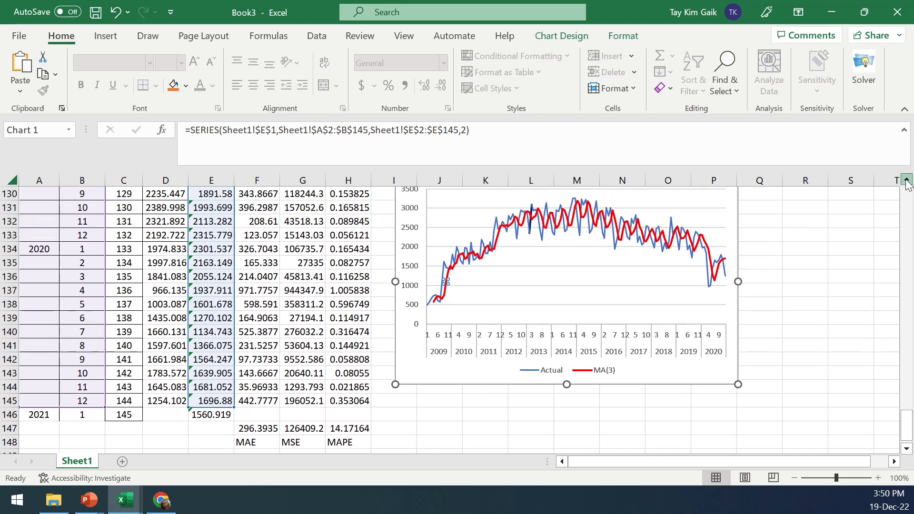
{"action": "left_click", "coordinate": [514, 217]}
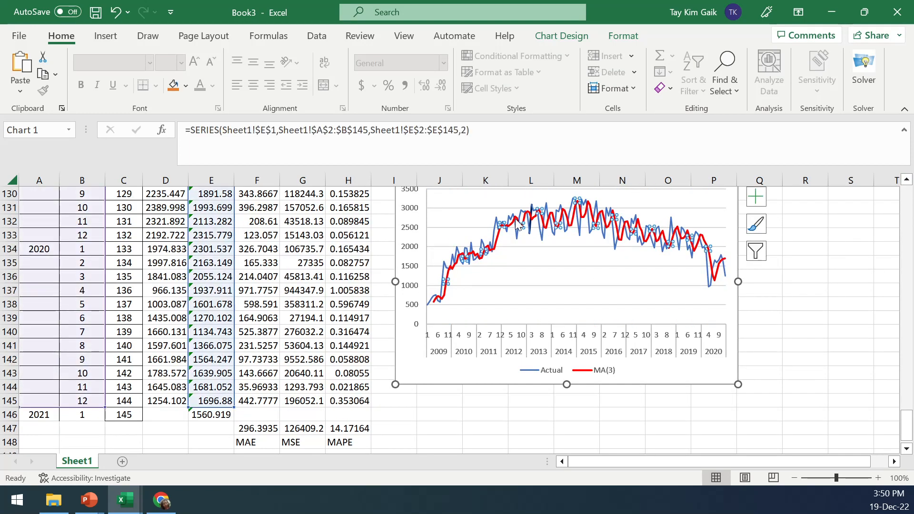
{"action": "left_click_drag", "start_coordinate": [233, 409], "coordinate": [230, 418]}
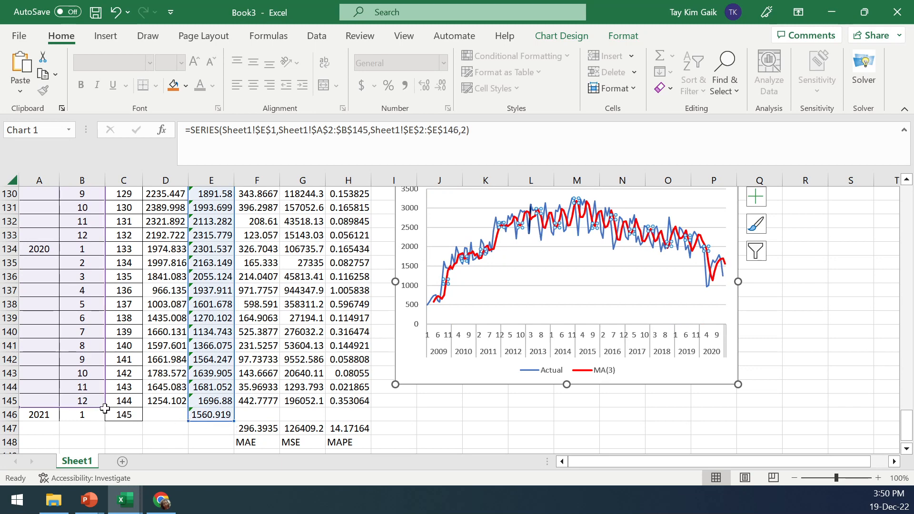
{"action": "left_click_drag", "start_coordinate": [103, 407], "coordinate": [103, 421]}
{"action": "left_click", "coordinate": [809, 374]}
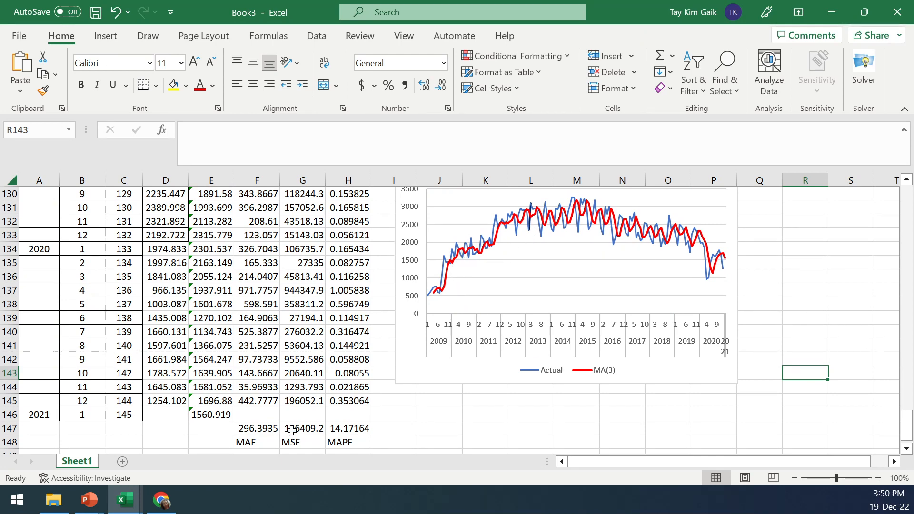
Switch to the Book2 workbook to examine its MLR chart and MAPE, then return to Book3
{"action": "mouse_move", "coordinate": [128, 502]}
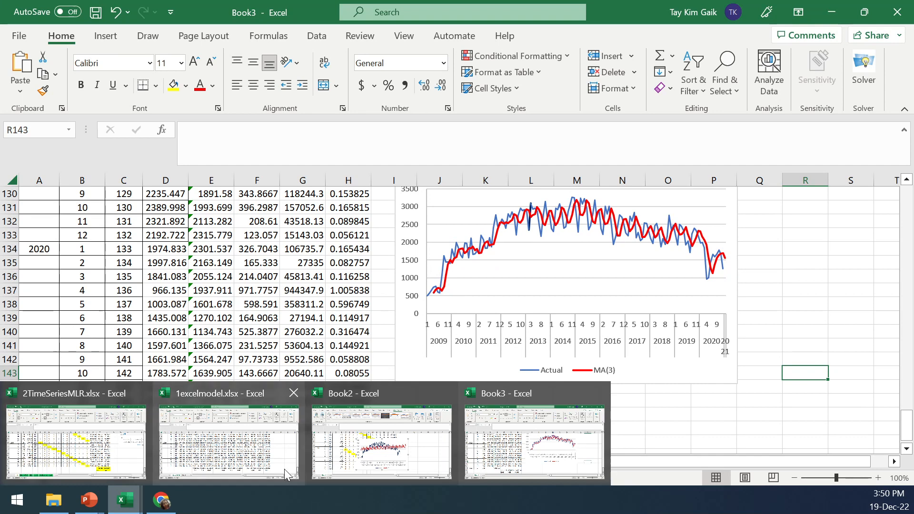
{"action": "left_click", "coordinate": [381, 428]}
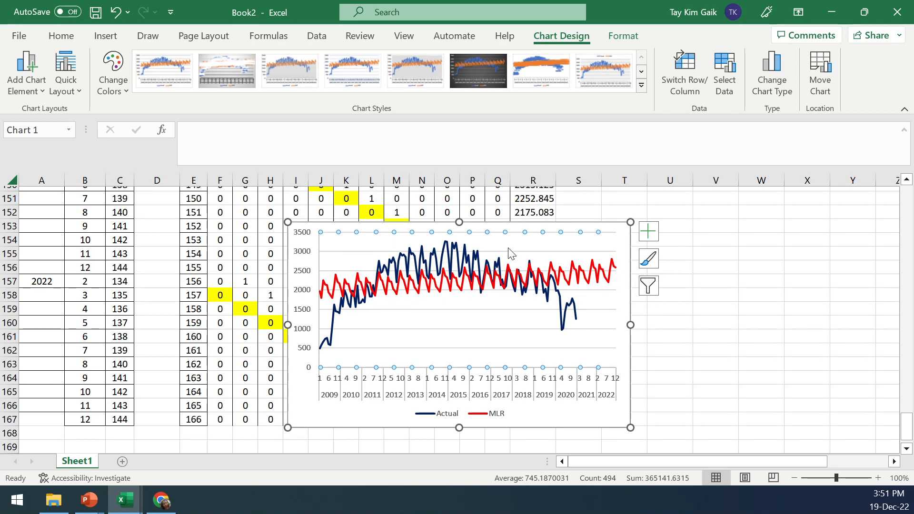
{"action": "left_click_drag", "start_coordinate": [478, 216], "coordinate": [302, 203]}
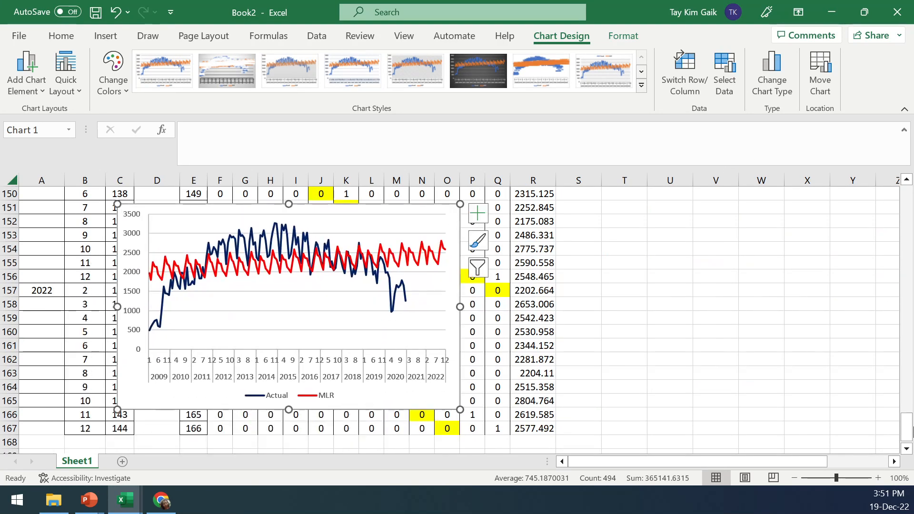
{"action": "left_click_drag", "start_coordinate": [911, 433], "coordinate": [904, 410]}
{"action": "left_click", "coordinate": [669, 384]}
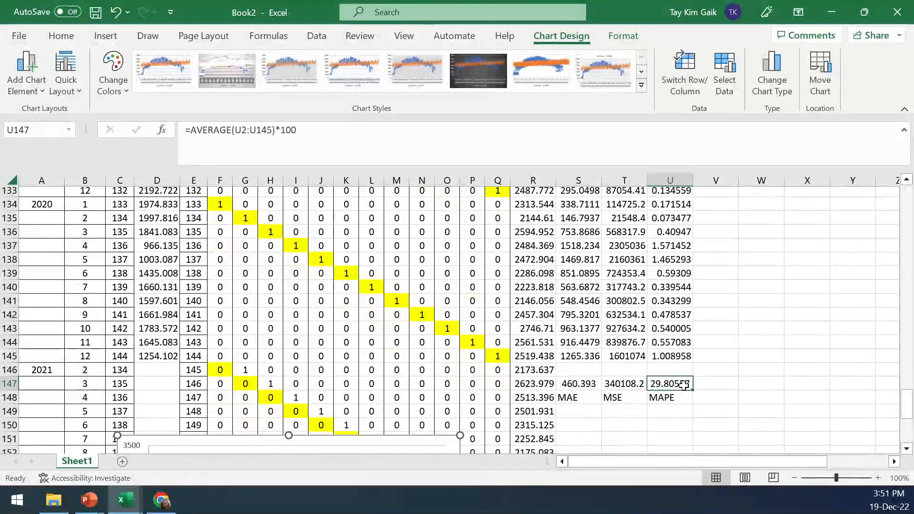
{"action": "mouse_move", "coordinate": [123, 505]}
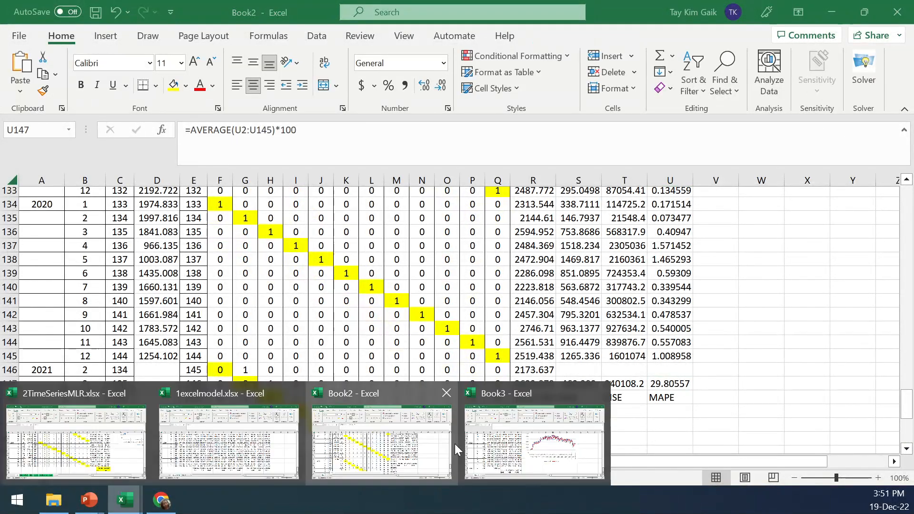
{"action": "left_click", "coordinate": [314, 466]}
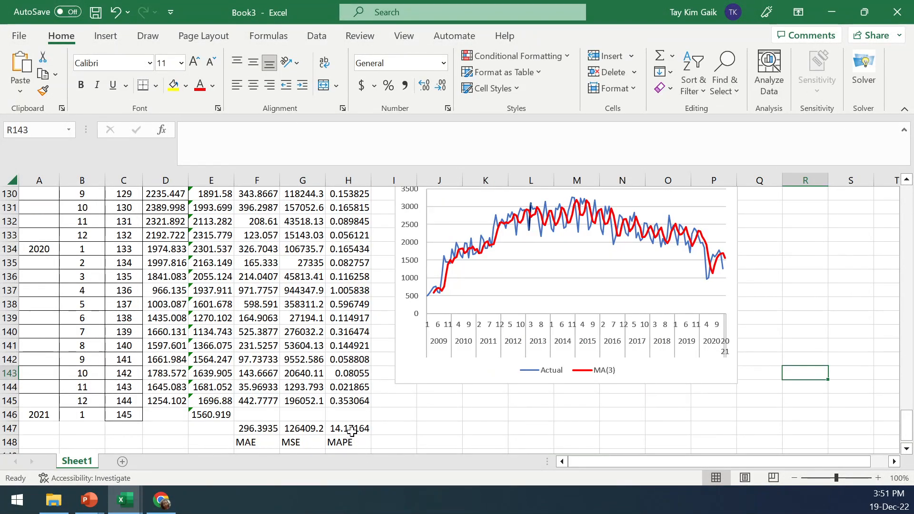
Review the Weighted Moving Average slide in the Time Series Model presentation, then return to Book3
{"action": "left_click", "coordinate": [352, 431]}
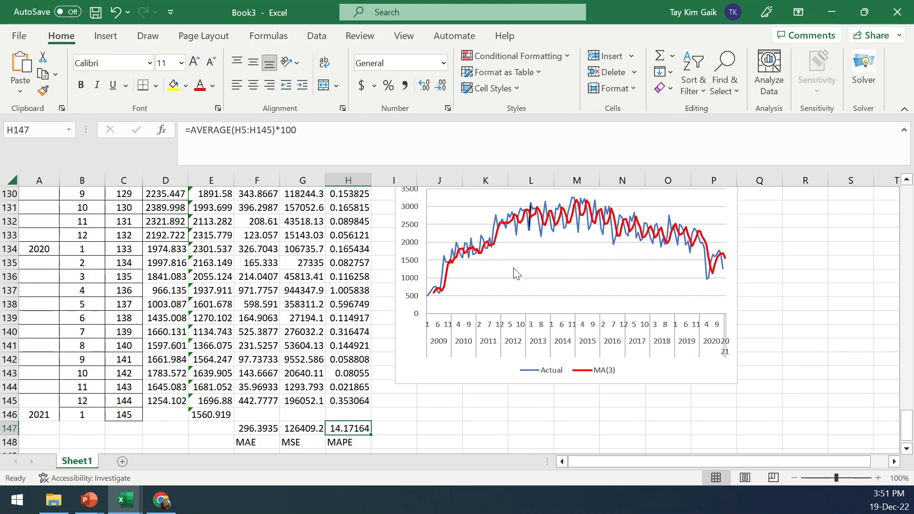
{"action": "mouse_move", "coordinate": [447, 275]}
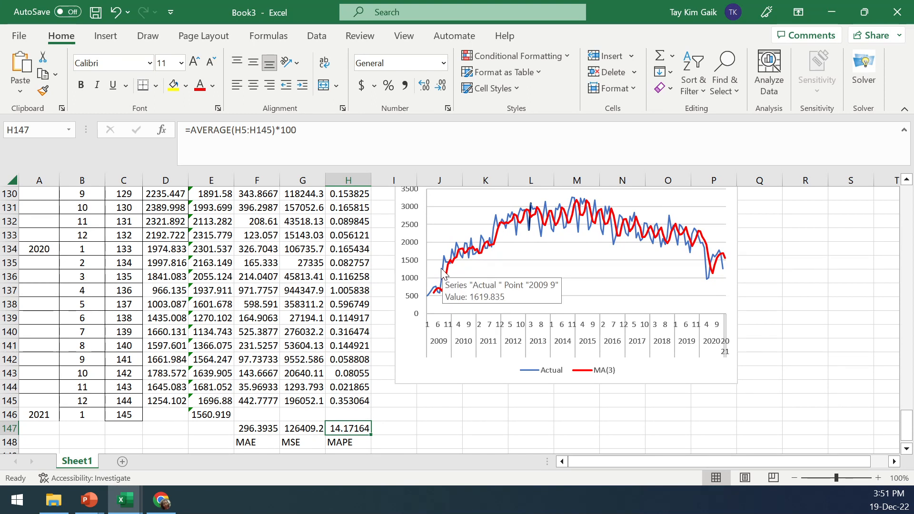
{"action": "mouse_move", "coordinate": [90, 503]}
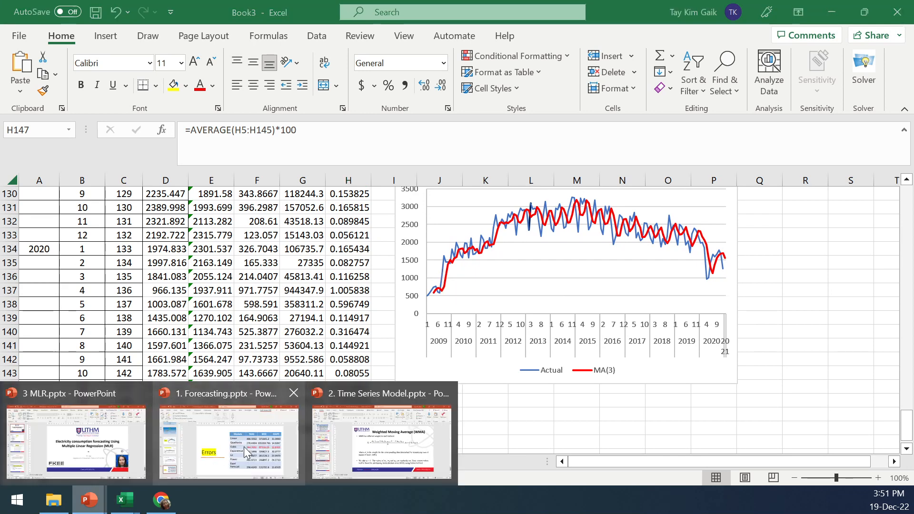
{"action": "left_click", "coordinate": [410, 442]}
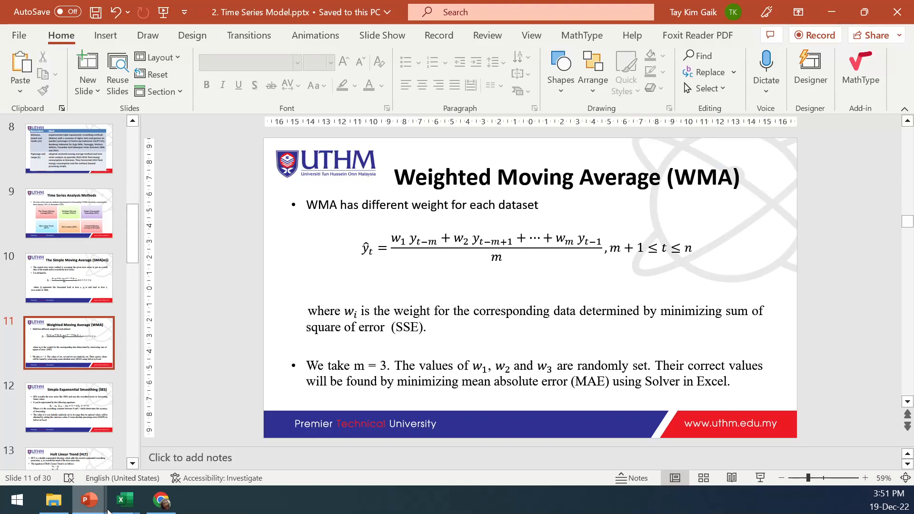
{"action": "mouse_move", "coordinate": [125, 505]}
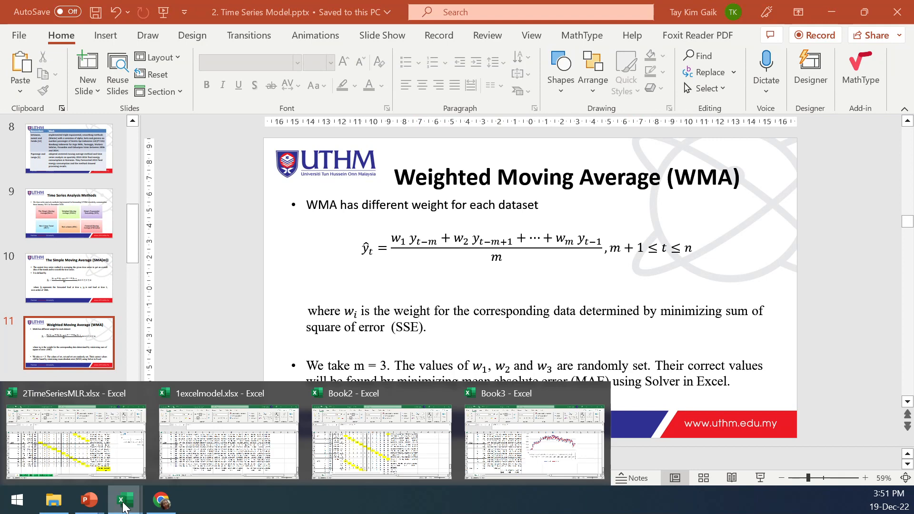
{"action": "left_click", "coordinate": [524, 441]}
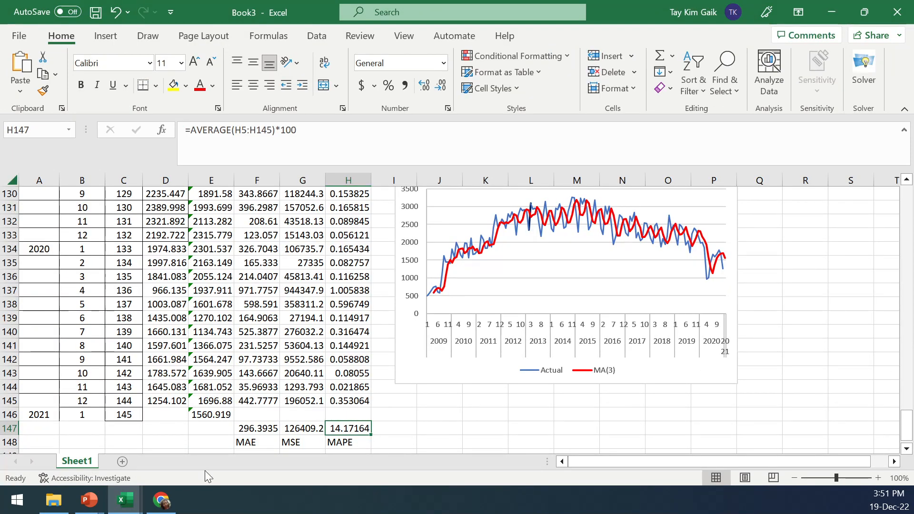
Duplicate Sheet1 within the same workbook and rename the copy WMA
{"action": "right_click", "coordinate": [76, 461]}
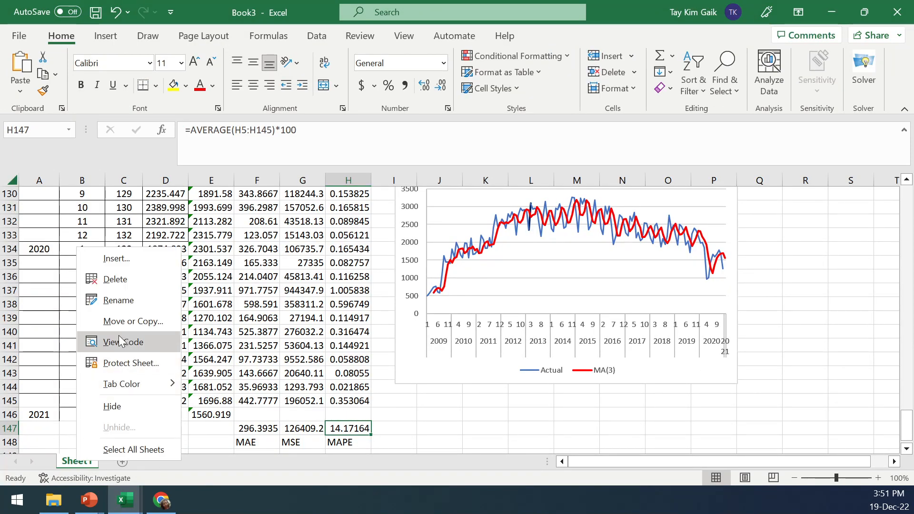
{"action": "left_click", "coordinate": [118, 321]}
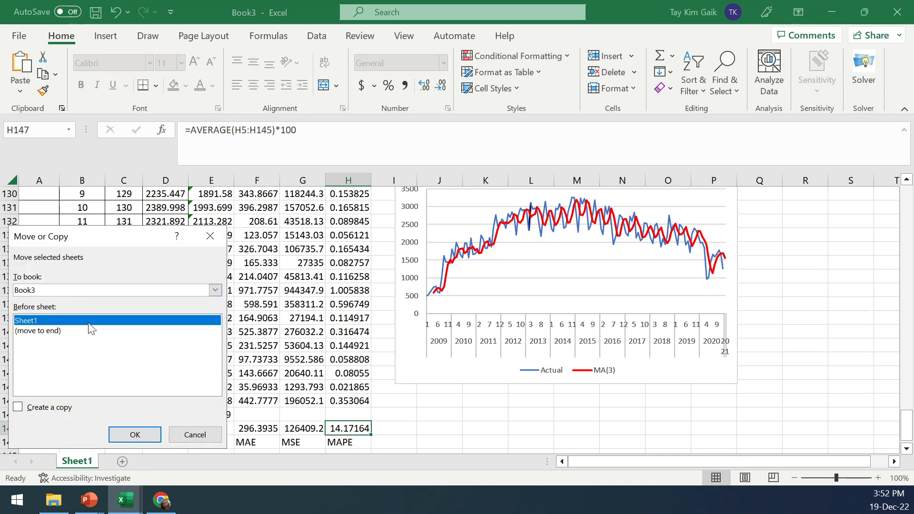
{"action": "left_click", "coordinate": [57, 408]}
{"action": "left_click", "coordinate": [147, 434]}
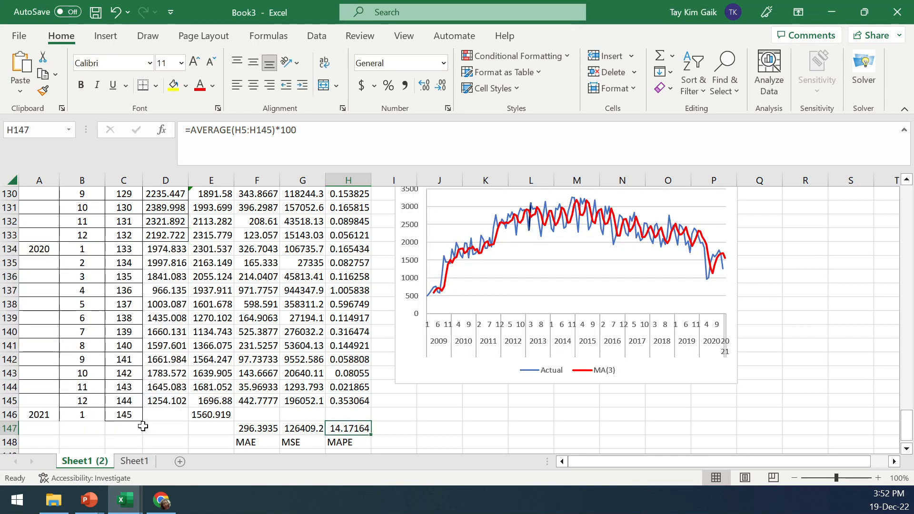
{"action": "double_click", "coordinate": [88, 461]}
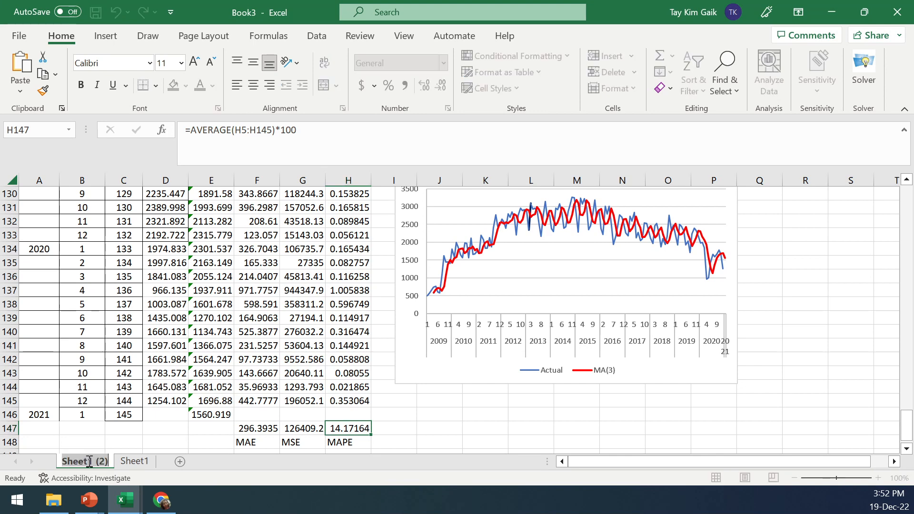
{"action": "type", "text": "WMA"}
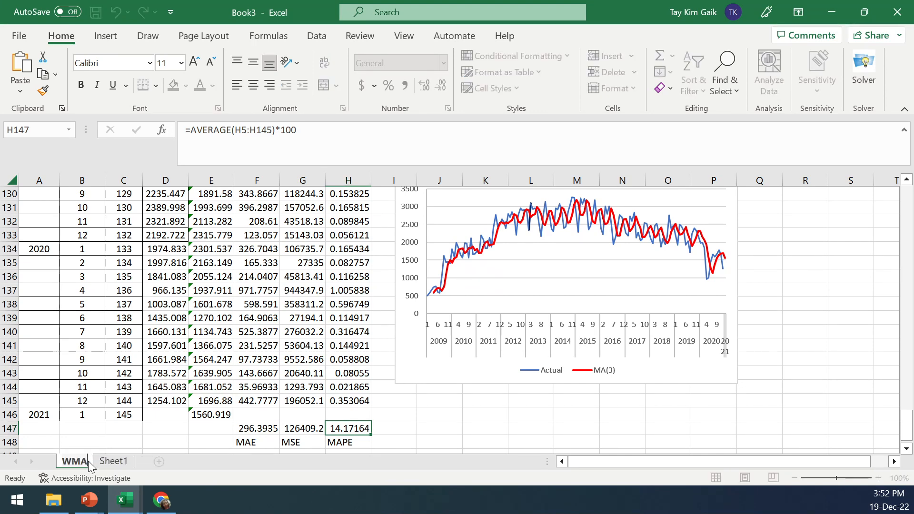
{"action": "left_click", "coordinate": [125, 462]}
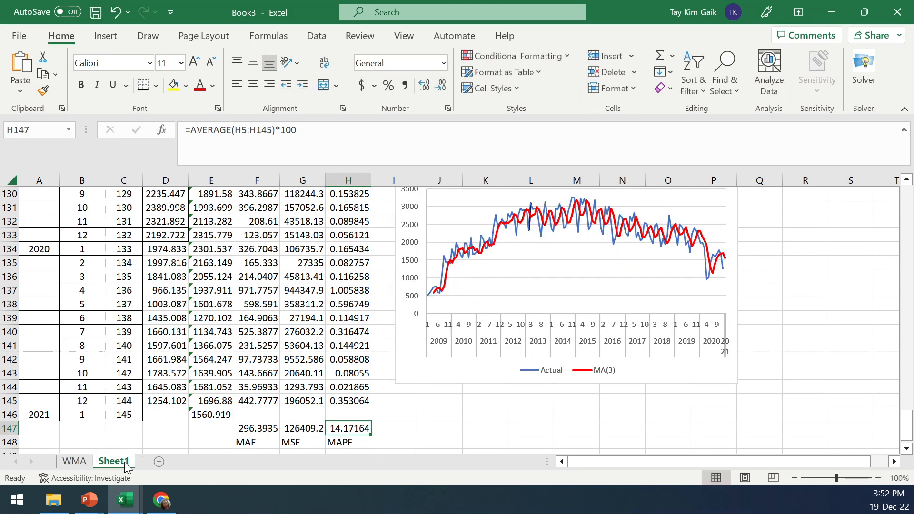
{"action": "type", "text": "SM"}
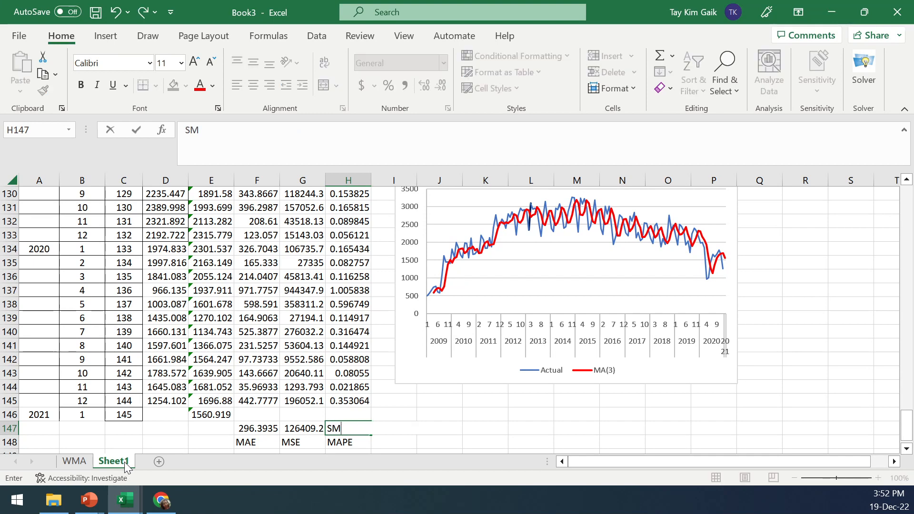
{"action": "key", "text": "BackSpace"}
{"action": "left_click", "coordinate": [469, 442]}
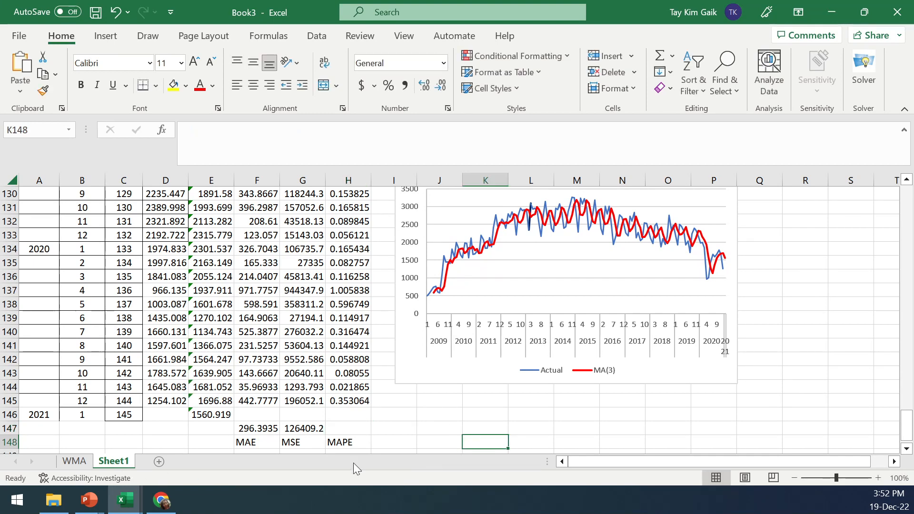
Re-create the MAPE in H147 as the average of H5:H145 multiplied by 100
{"action": "left_click", "coordinate": [303, 433]}
{"action": "left_click_drag", "start_coordinate": [325, 434], "coordinate": [348, 428]}
{"action": "left_click", "coordinate": [300, 131]}
{"action": "type", "text": "*"}
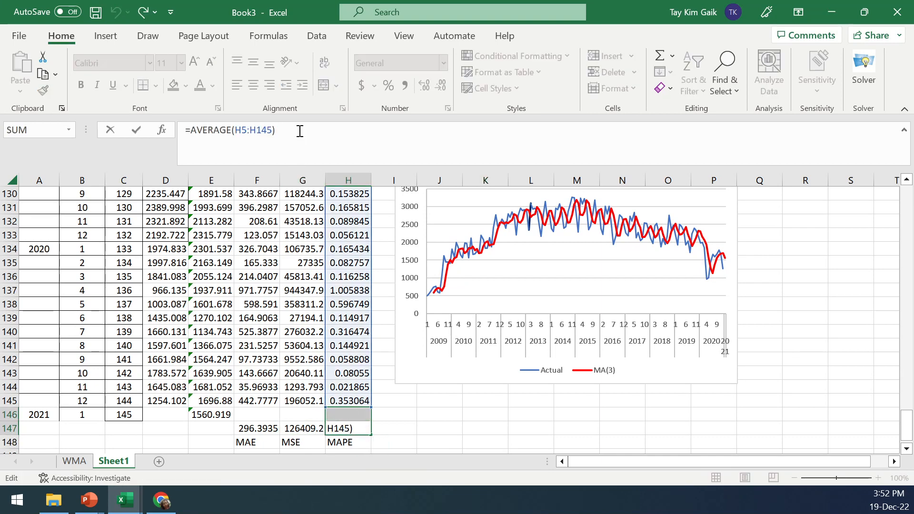
{"action": "type", "text": "100"}
{"action": "left_click", "coordinate": [531, 428]}
Rename the original Sheet1 to SMA
{"action": "double_click", "coordinate": [112, 462]}
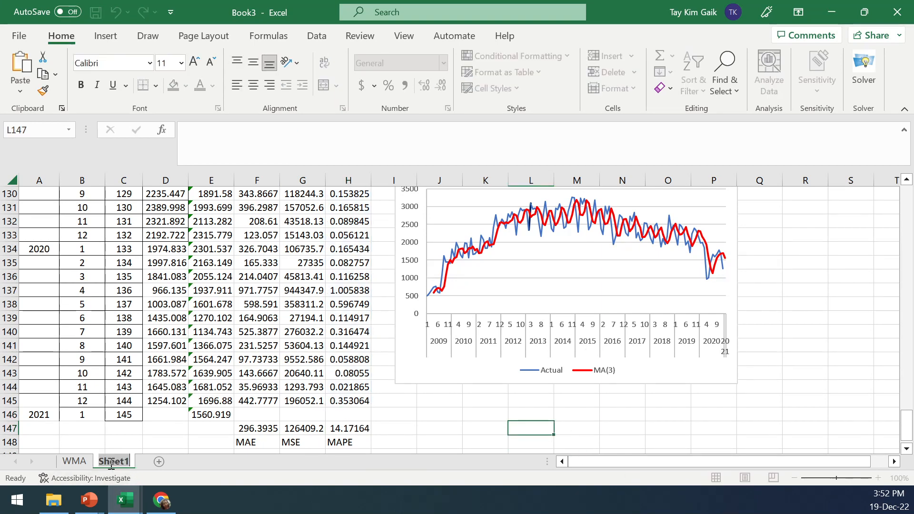
{"action": "type", "text": "SMA"}
{"action": "left_click", "coordinate": [524, 431]}
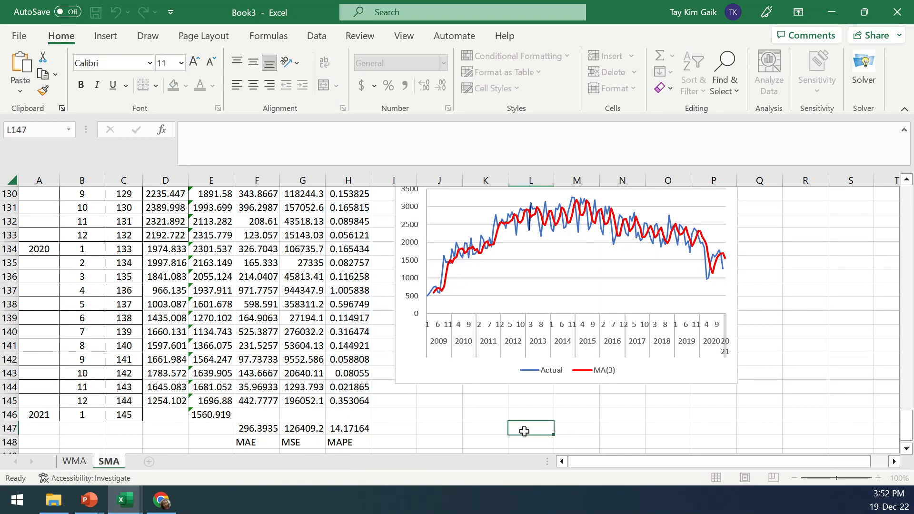
On the WMA sheet, label J1, K1 and L1 as weight headers W1, W2 and w3
{"action": "left_click", "coordinate": [75, 461]}
{"action": "left_click_drag", "start_coordinate": [906, 426], "coordinate": [904, 183]}
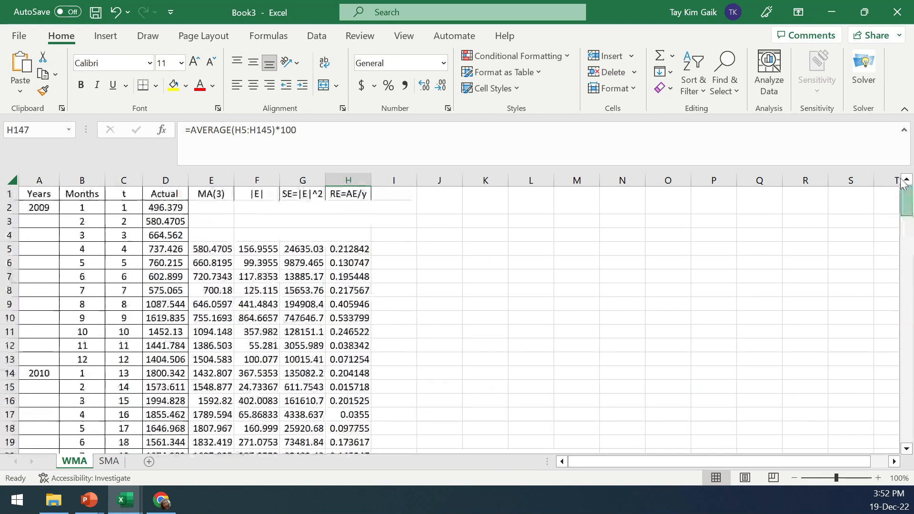
{"action": "left_click", "coordinate": [447, 193]}
{"action": "type", "text": "WA"}
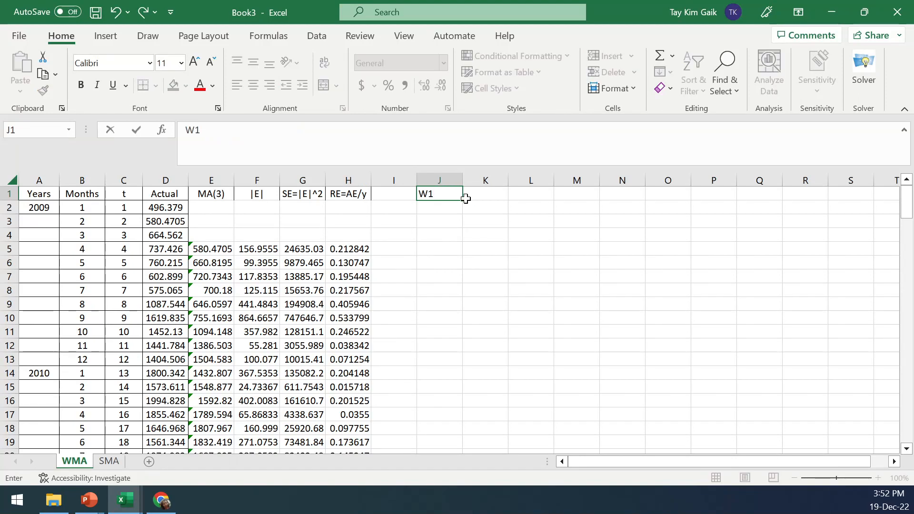
{"action": "left_click", "coordinate": [465, 199]}
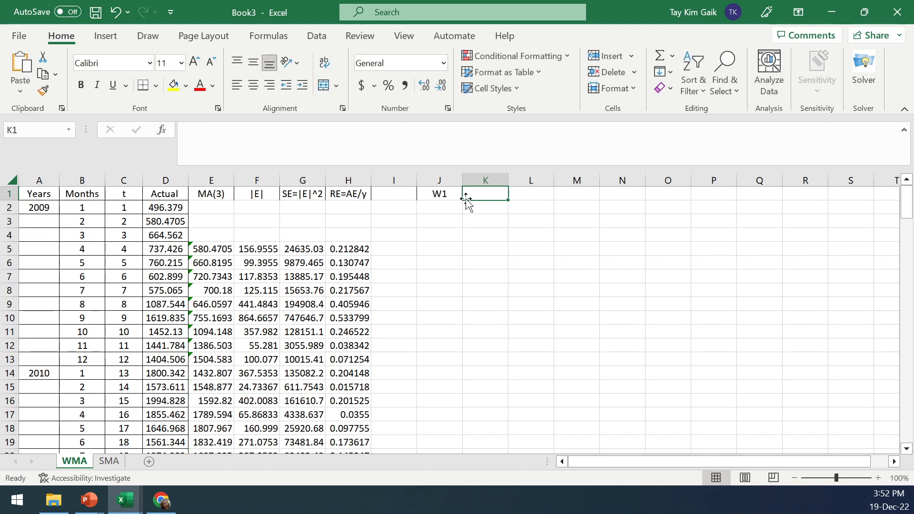
{"action": "type", "text": "w2"}
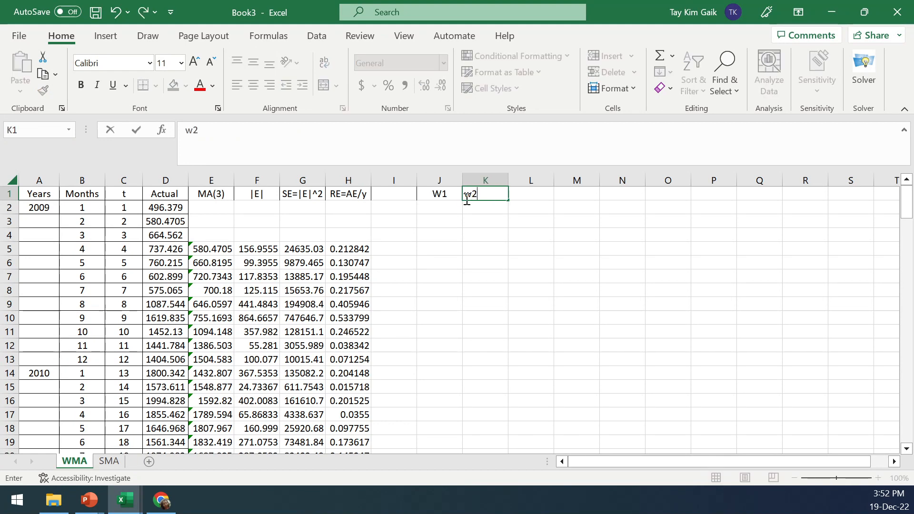
{"action": "key", "text": "Tab"}
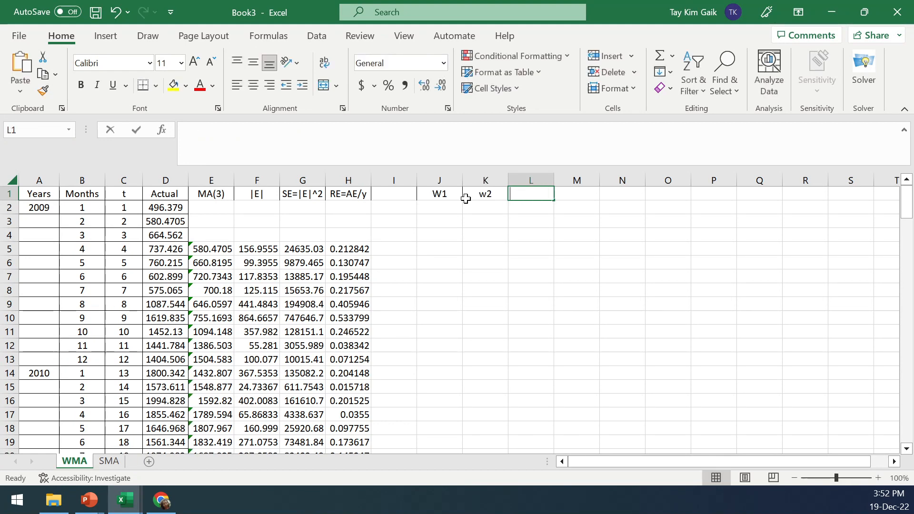
{"action": "type", "text": "w3"}
{"action": "left_click", "coordinate": [480, 193]}
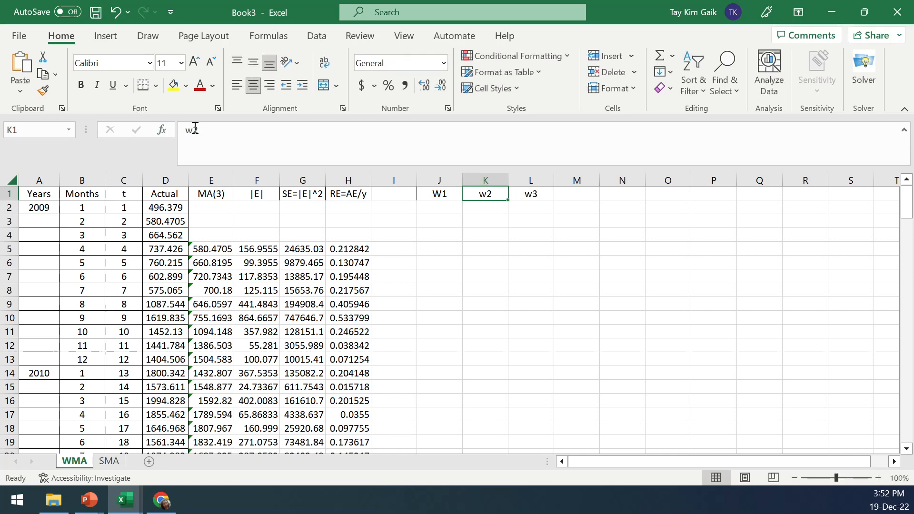
{"action": "left_click_drag", "start_coordinate": [185, 129], "coordinate": [192, 129]}
{"action": "type", "text": "W"}
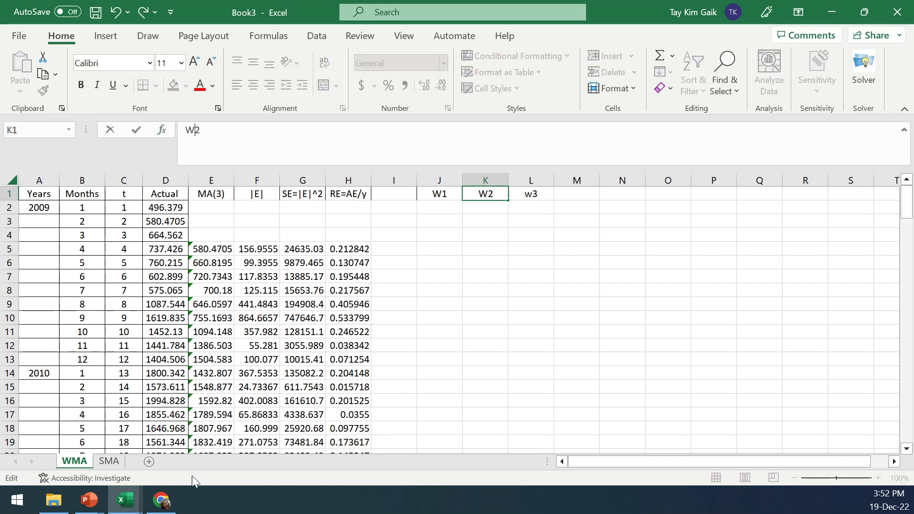
Review the Weighted and Simple Moving Average slides in the presentation, then return to Book3
{"action": "mouse_move", "coordinate": [90, 500]}
{"action": "left_click", "coordinate": [403, 431]}
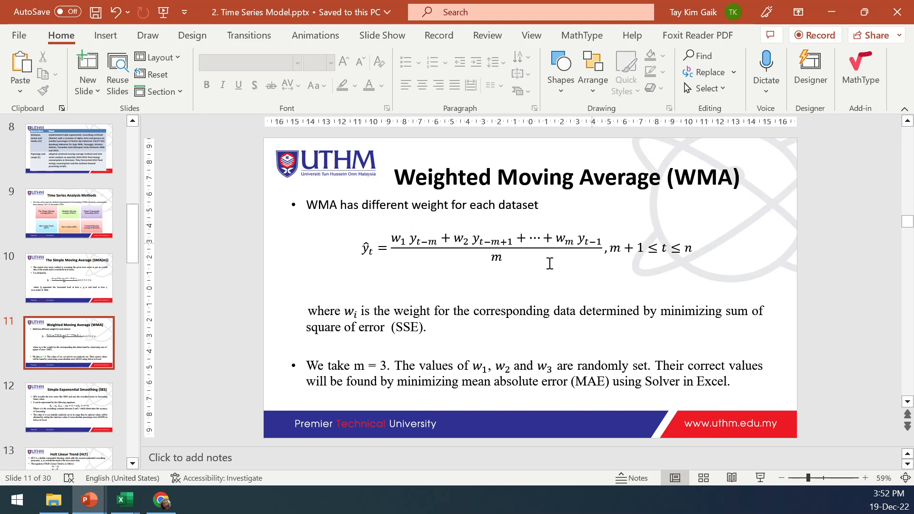
{"action": "left_click", "coordinate": [99, 276]}
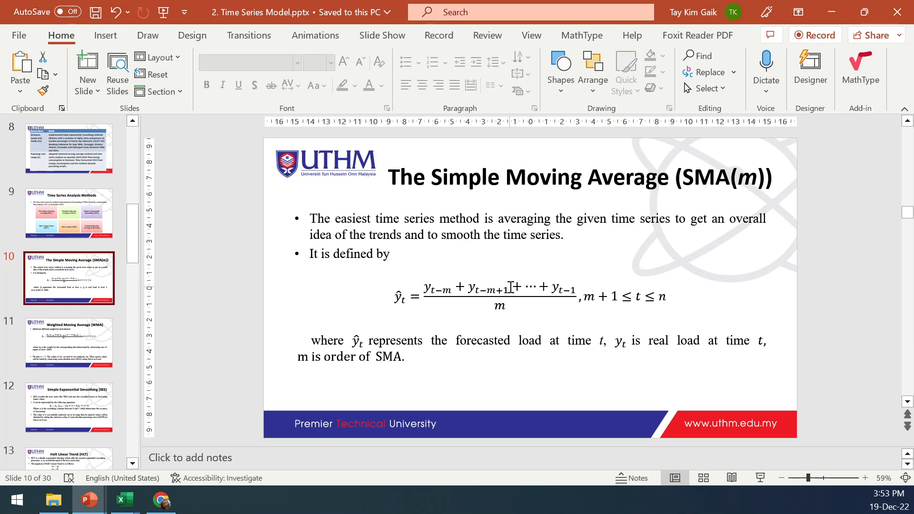
{"action": "mouse_move", "coordinate": [125, 499]}
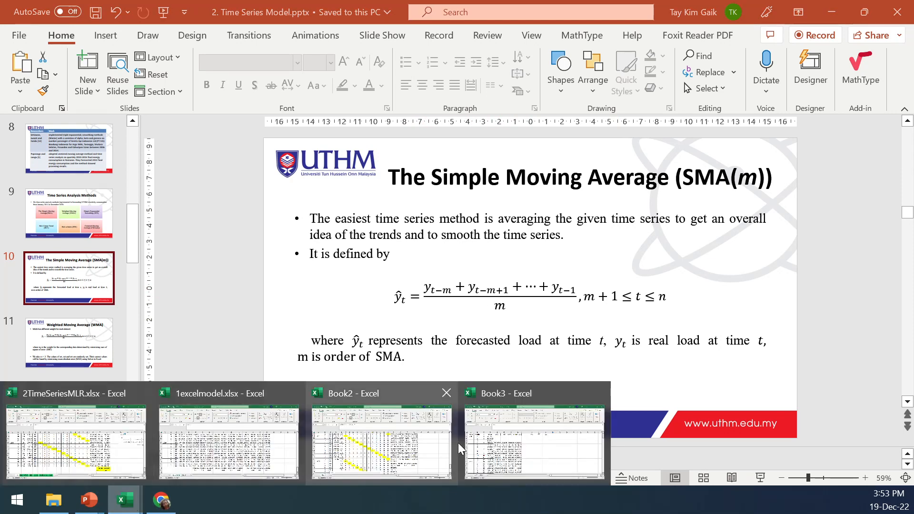
{"action": "left_click", "coordinate": [502, 435]}
Enter starting weights of =1/3 in J2, K2 and L2
{"action": "left_click", "coordinate": [442, 208]}
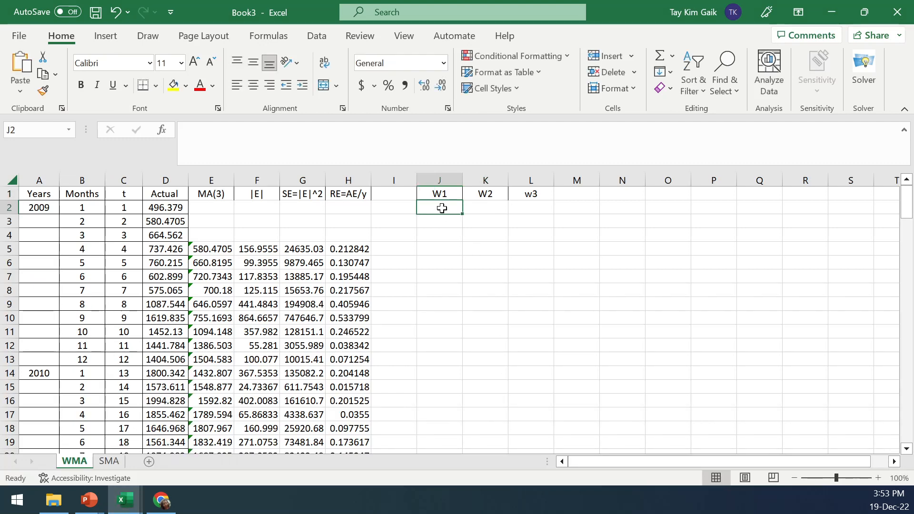
{"action": "type", "text": "=1/2"}
{"action": "key", "text": "Return"}
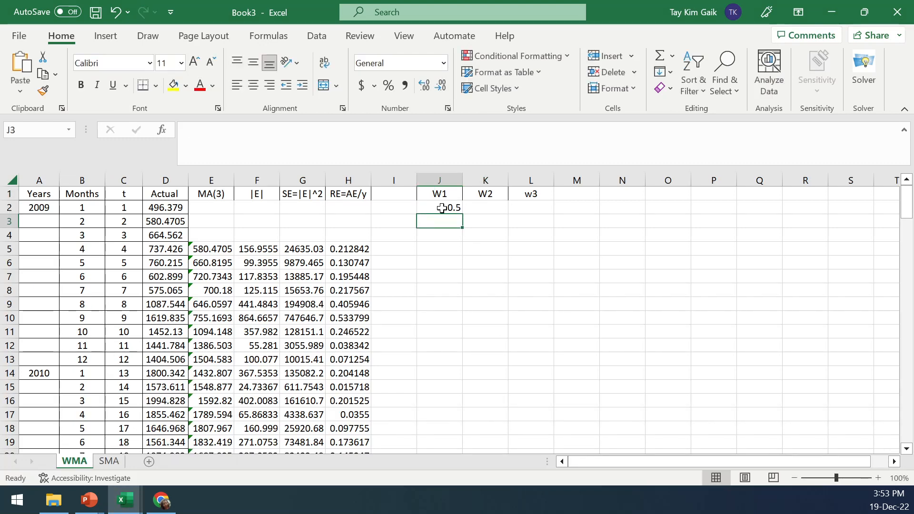
{"action": "left_click", "coordinate": [442, 208]}
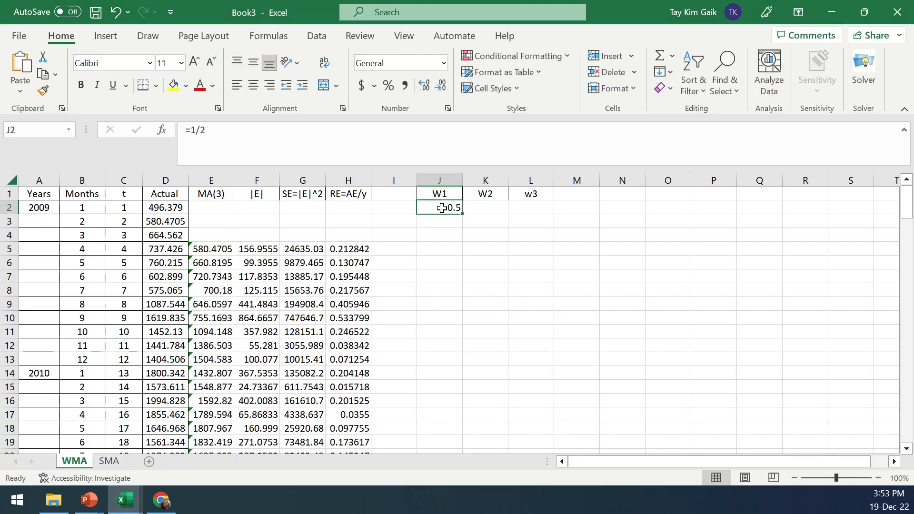
{"action": "left_click", "coordinate": [198, 132]}
{"action": "key", "text": "Delete"}
{"action": "type", "text": "3"}
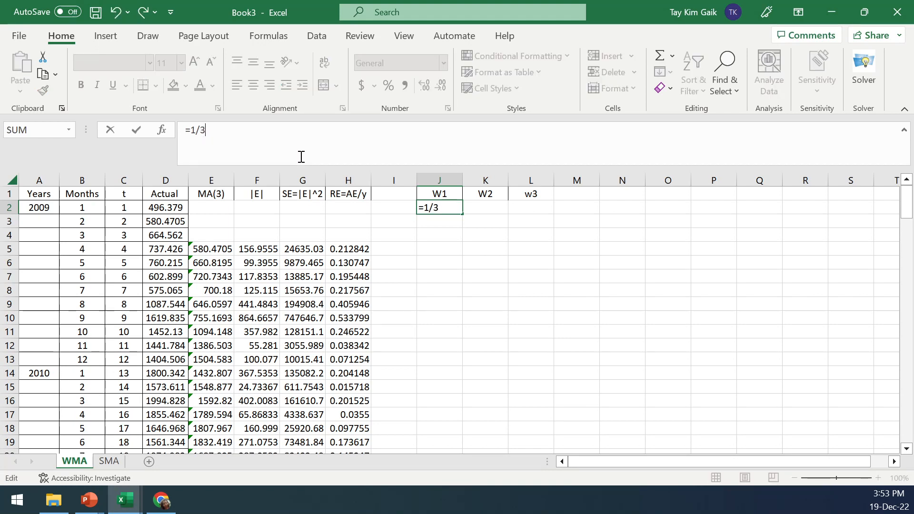
{"action": "left_click", "coordinate": [517, 230]}
{"action": "left_click", "coordinate": [494, 208]}
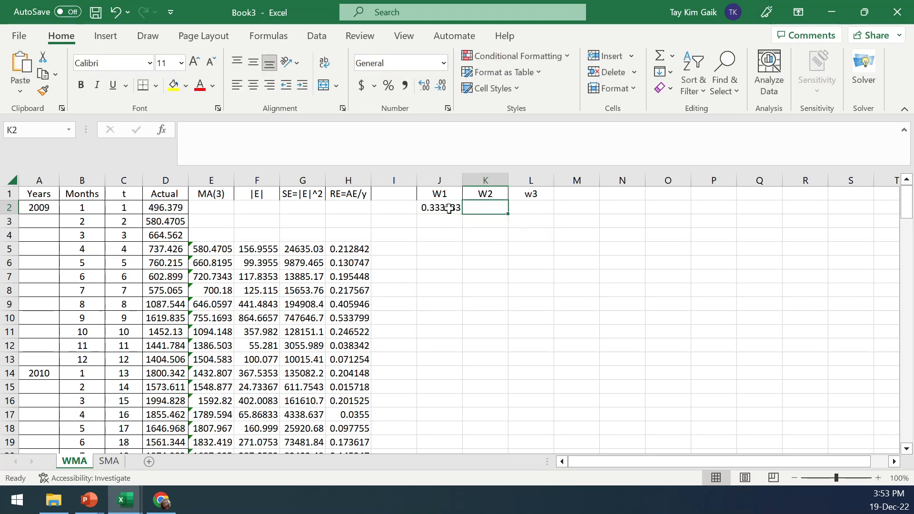
{"action": "type", "text": "=1/3"}
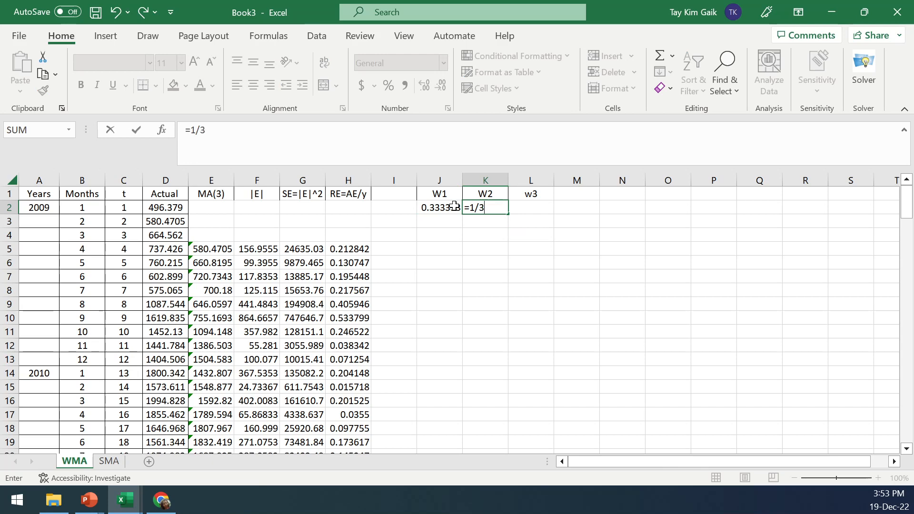
{"action": "key", "text": "Tab"}
{"action": "type", "text": "=1/"}
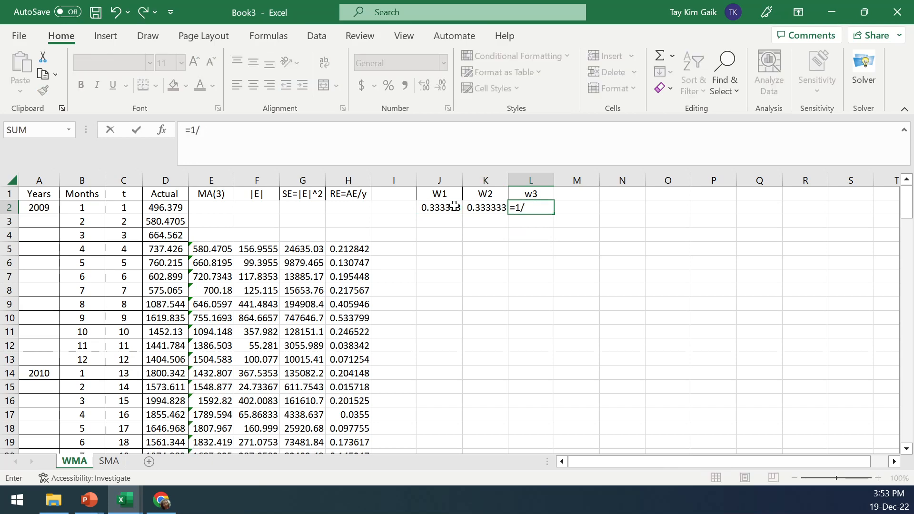
{"action": "key", "text": "Tab"}
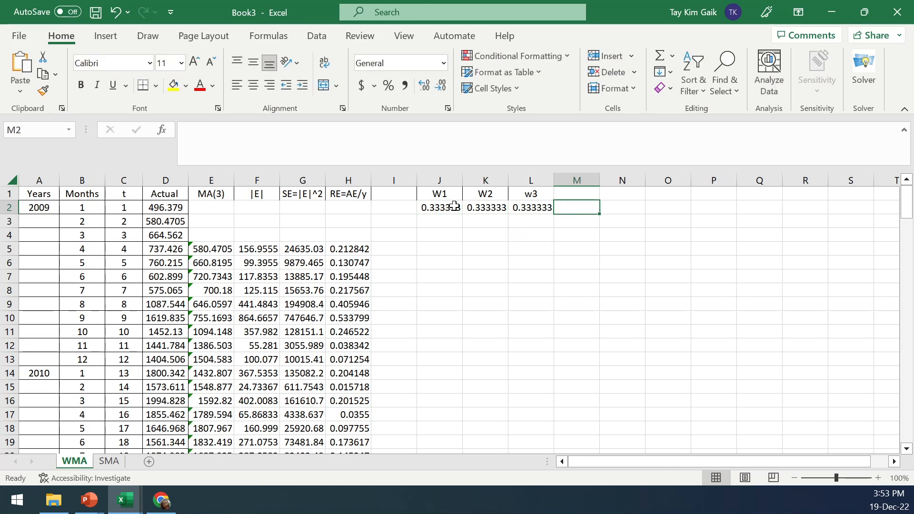
Add a total header in M1 and sum the weights J2:L2 in M2
{"action": "left_click", "coordinate": [568, 191]}
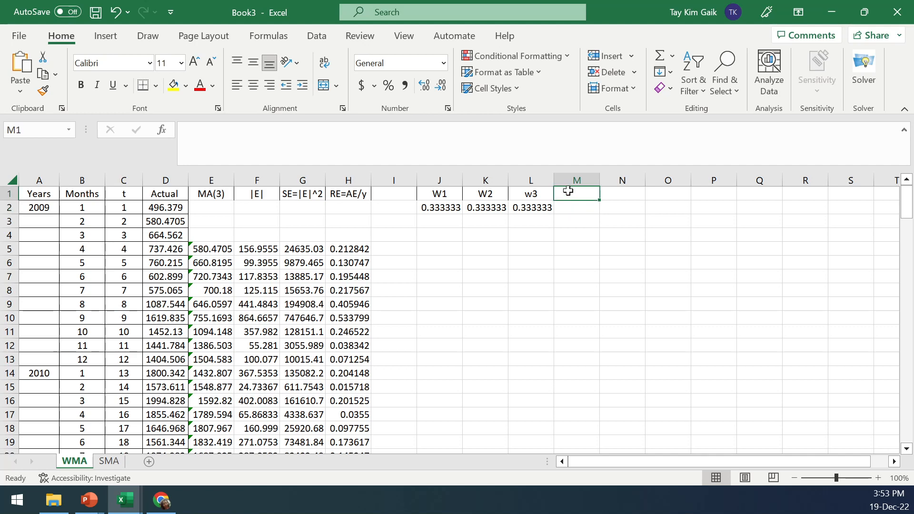
{"action": "type", "text": "total"}
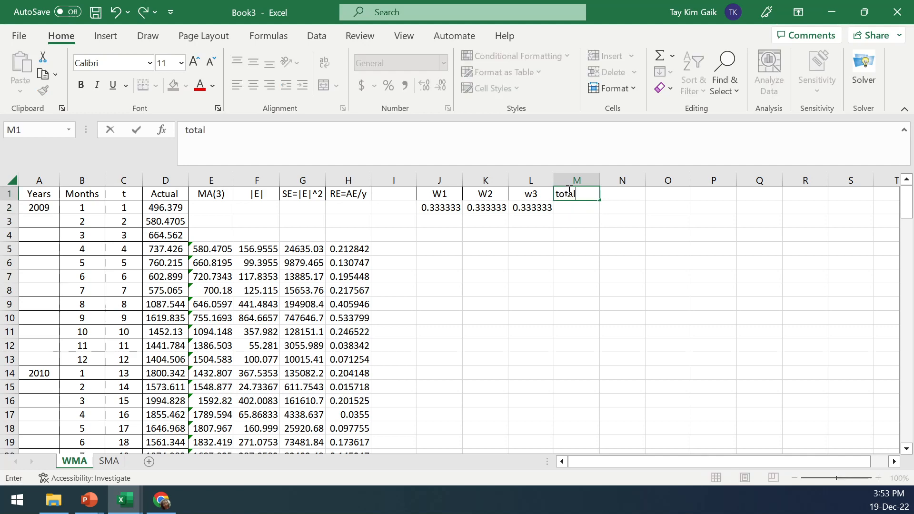
{"action": "left_click", "coordinate": [582, 212]}
{"action": "type", "text": "="}
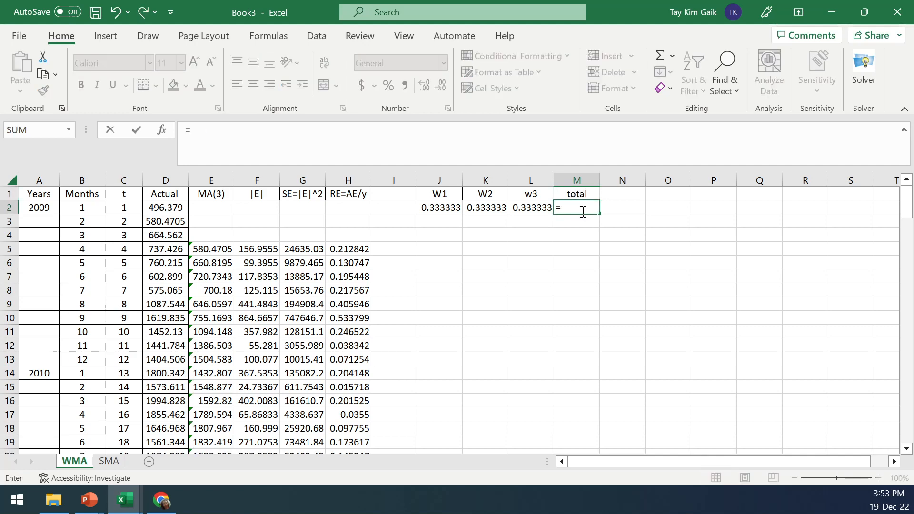
{"action": "type", "text": "sum("}
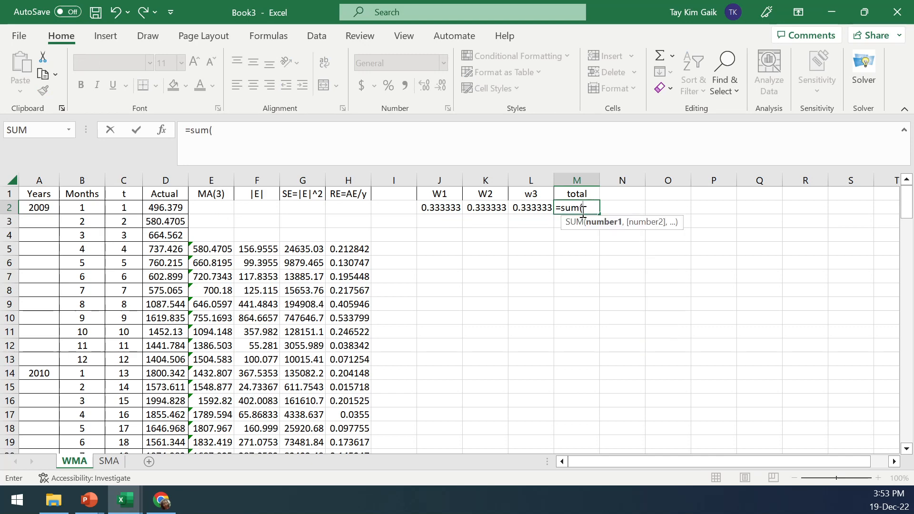
{"action": "left_click_drag", "start_coordinate": [448, 208], "coordinate": [540, 211]}
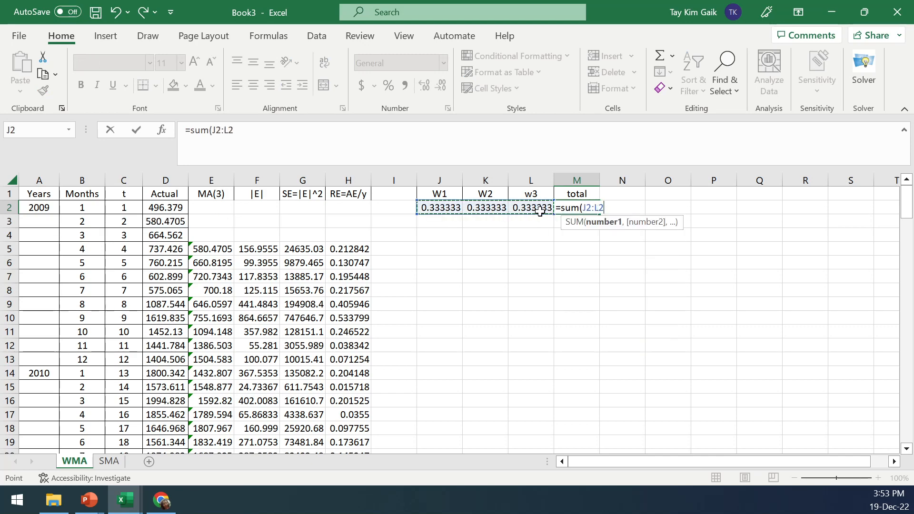
{"action": "type", "text": ")"}
{"action": "key", "text": "Return"}
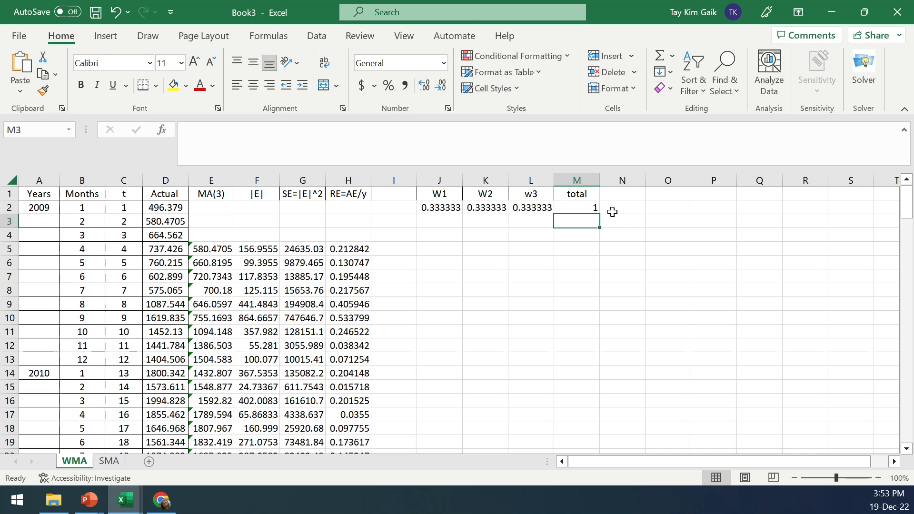
Center the total in M2 and capitalize the L1 header to W3
{"action": "left_click", "coordinate": [585, 207]}
{"action": "left_click", "coordinate": [254, 85]}
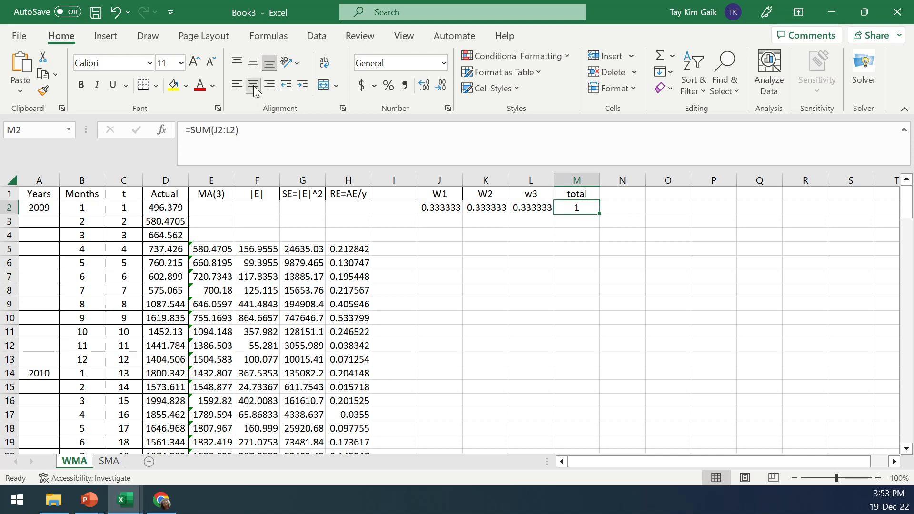
{"action": "left_click", "coordinate": [524, 197]}
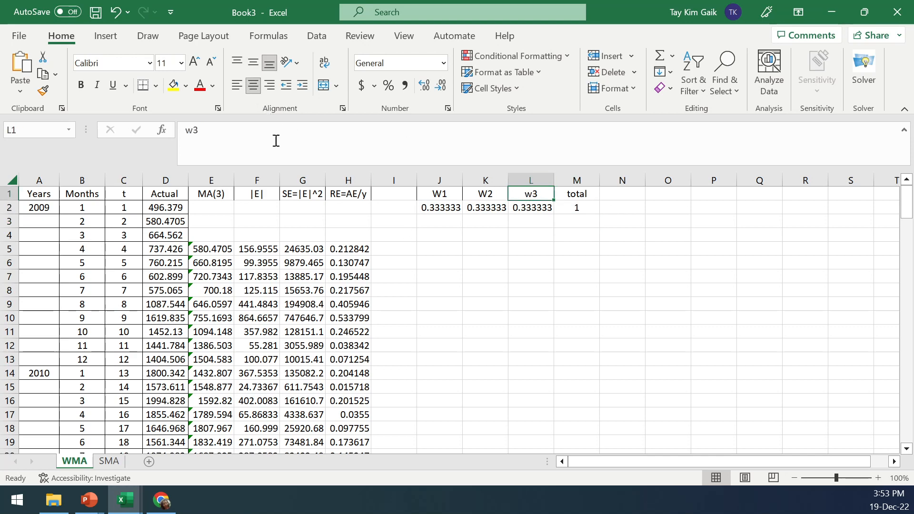
{"action": "left_click_drag", "start_coordinate": [185, 130], "coordinate": [191, 130]}
{"action": "type", "text": "W"}
Rename the E1 forecast header to WMA(3)
{"action": "left_click", "coordinate": [203, 196]}
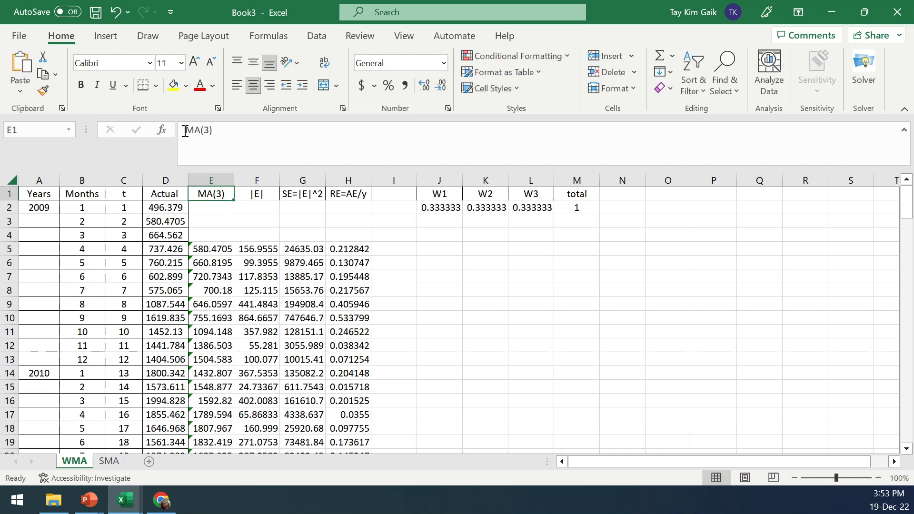
{"action": "left_click", "coordinate": [185, 130]}
{"action": "type", "text": "W"}
{"action": "left_click", "coordinate": [478, 260]}
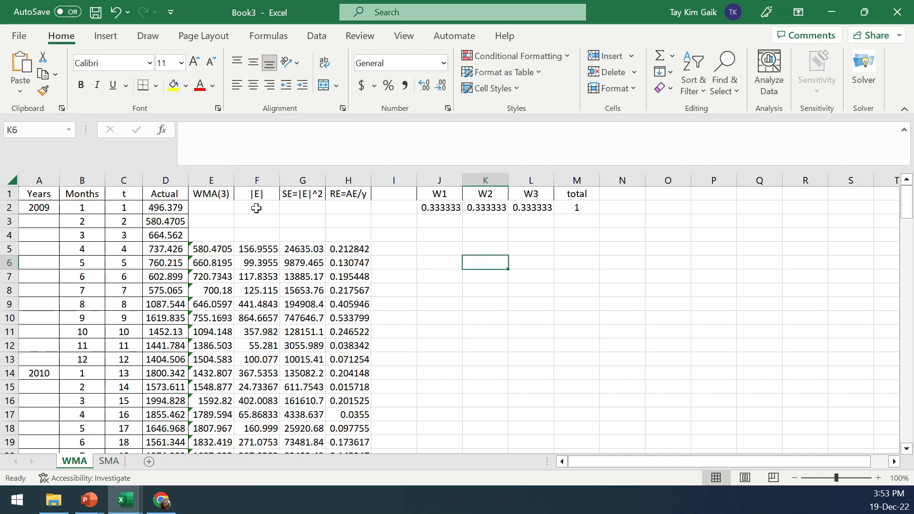
Replace the E5 forecast formula with the weighted sum =J2*D2+K2*D3+L2*D4
{"action": "left_click", "coordinate": [218, 249]}
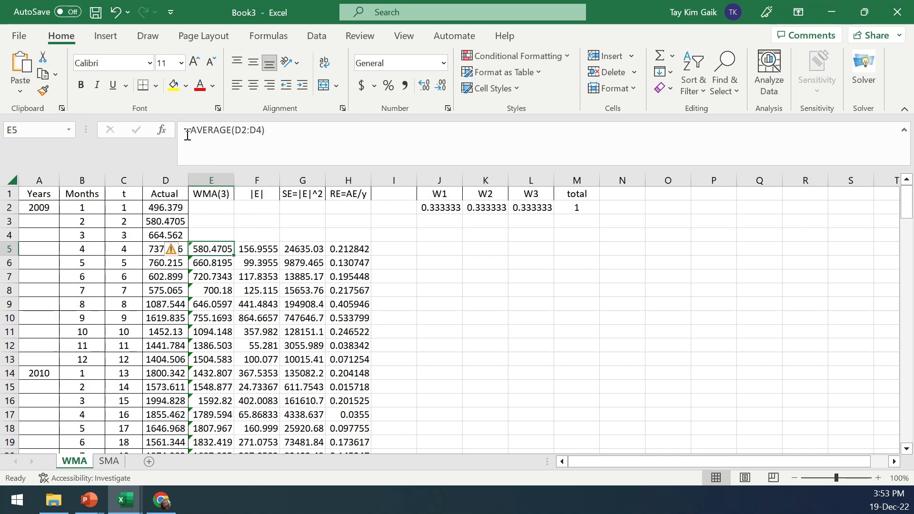
{"action": "left_click_drag", "start_coordinate": [189, 129], "coordinate": [292, 129]}
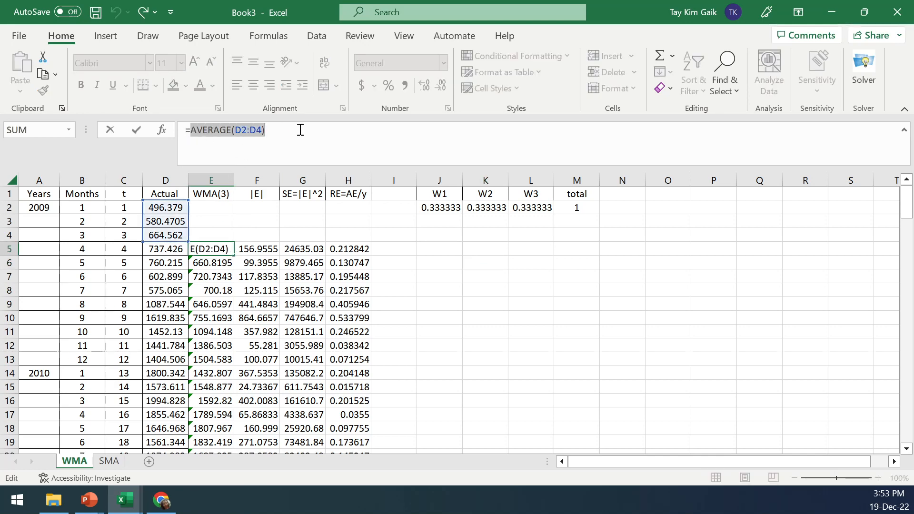
{"action": "type", "text": "="}
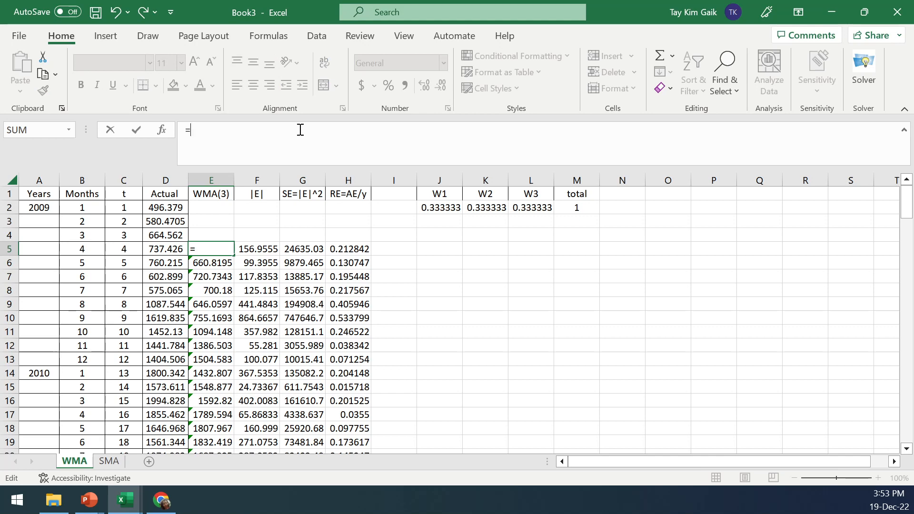
{"action": "left_click", "coordinate": [430, 208]}
{"action": "type", "text": "*"}
{"action": "left_click", "coordinate": [161, 206]}
{"action": "type", "text": "+"}
{"action": "left_click", "coordinate": [486, 210]}
{"action": "type", "text": "*"}
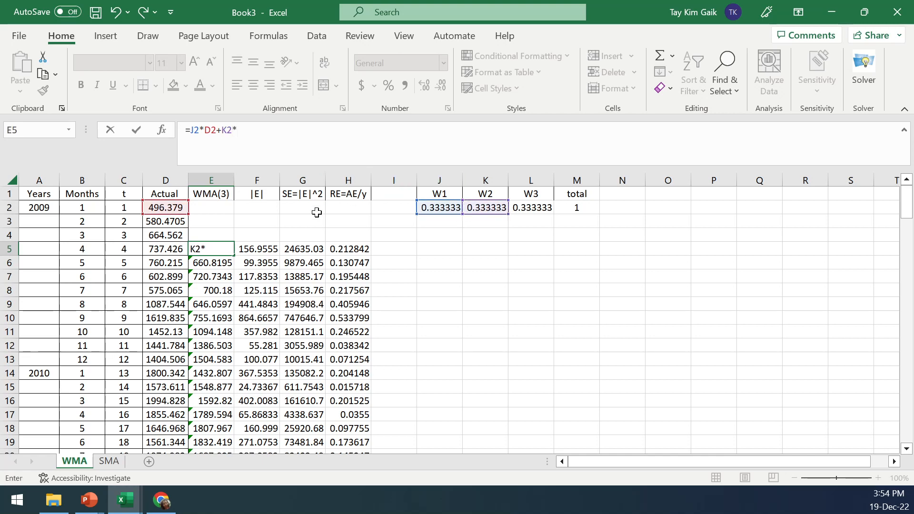
{"action": "left_click", "coordinate": [158, 221]}
{"action": "type", "text": "+"}
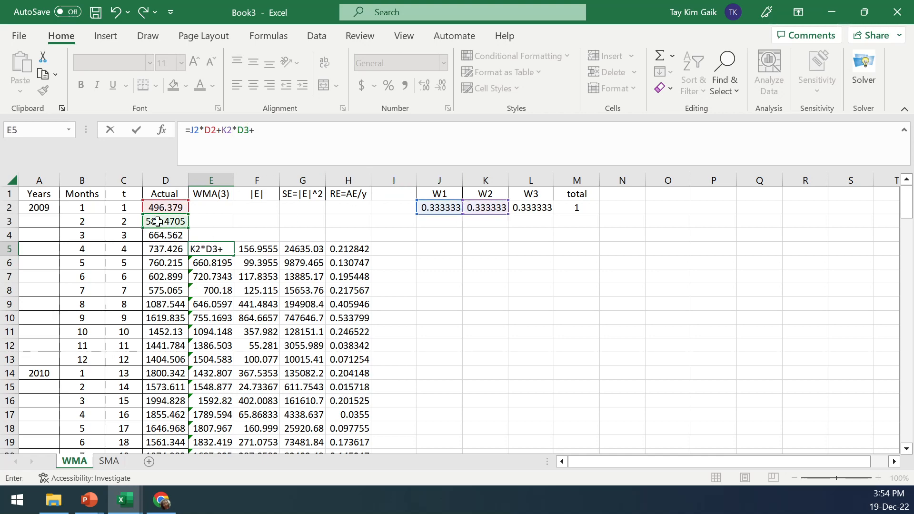
{"action": "left_click", "coordinate": [526, 212]}
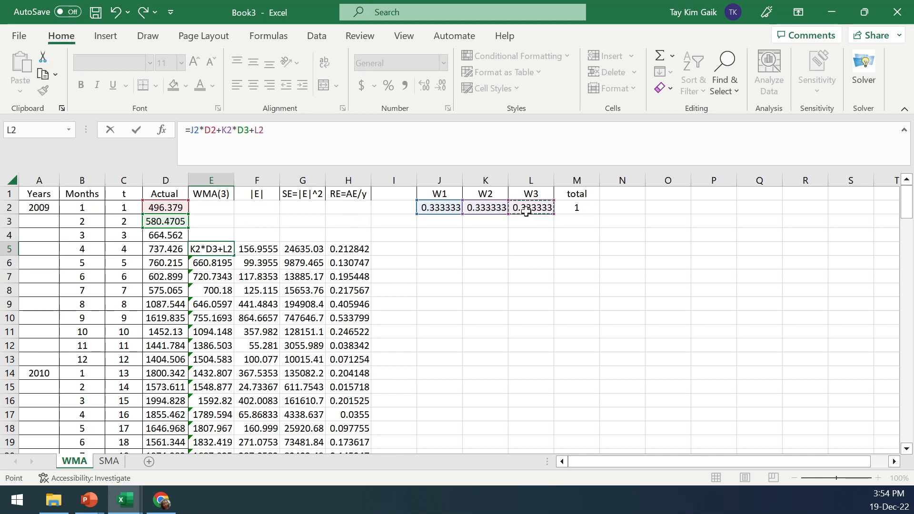
{"action": "type", "text": "*"}
{"action": "left_click", "coordinate": [167, 235]}
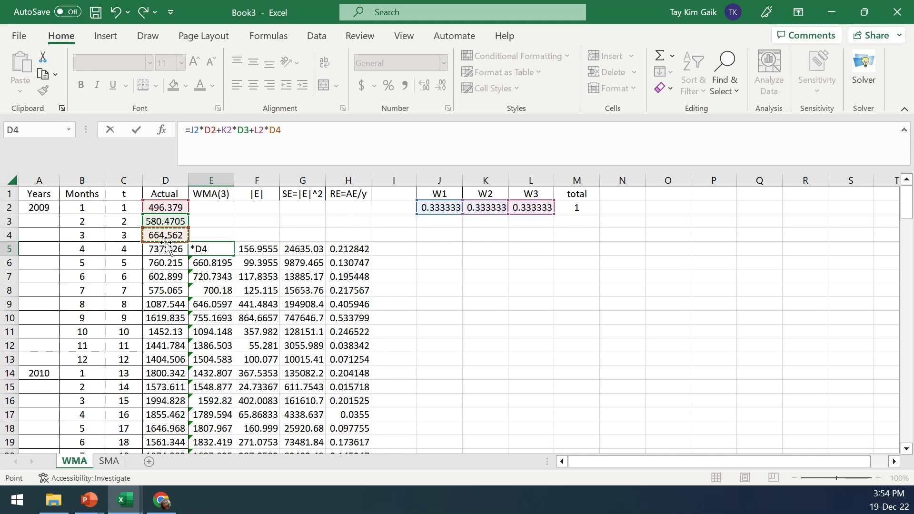
Make the weight references absolute so E5 reads =$J$2*D2+$K$2*D3+$L$2*D4
{"action": "left_click", "coordinate": [190, 128]}
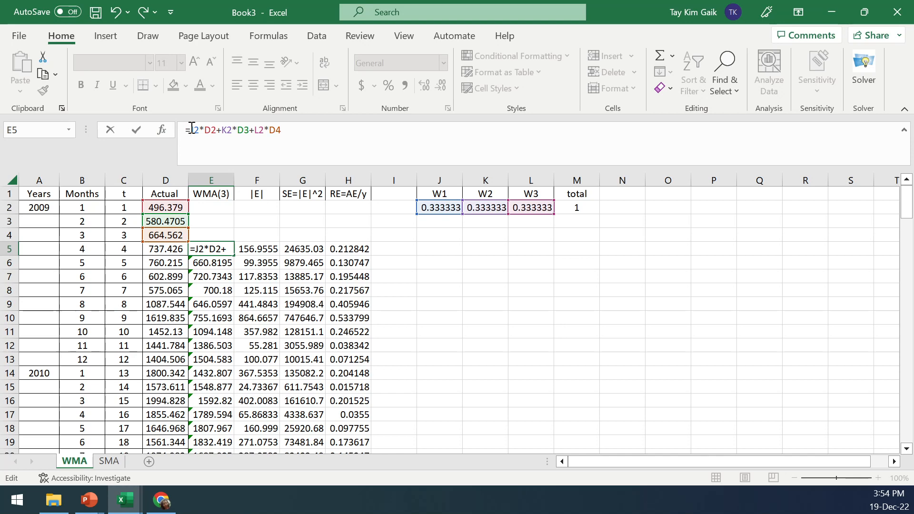
{"action": "type", "text": "$"}
{"action": "left_click", "coordinate": [199, 129]}
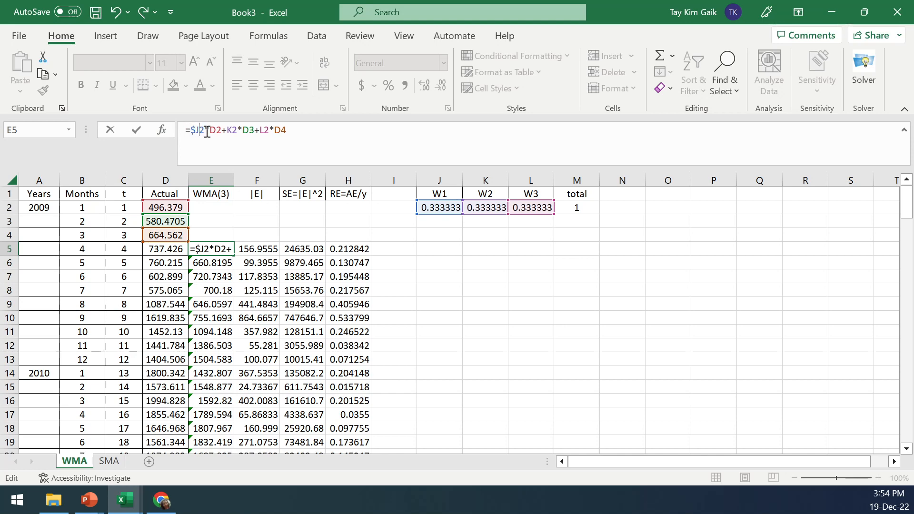
{"action": "type", "text": "$"}
{"action": "left_click", "coordinate": [234, 129]}
{"action": "type", "text": "$"}
{"action": "left_click", "coordinate": [245, 130]}
{"action": "type", "text": "$J"}
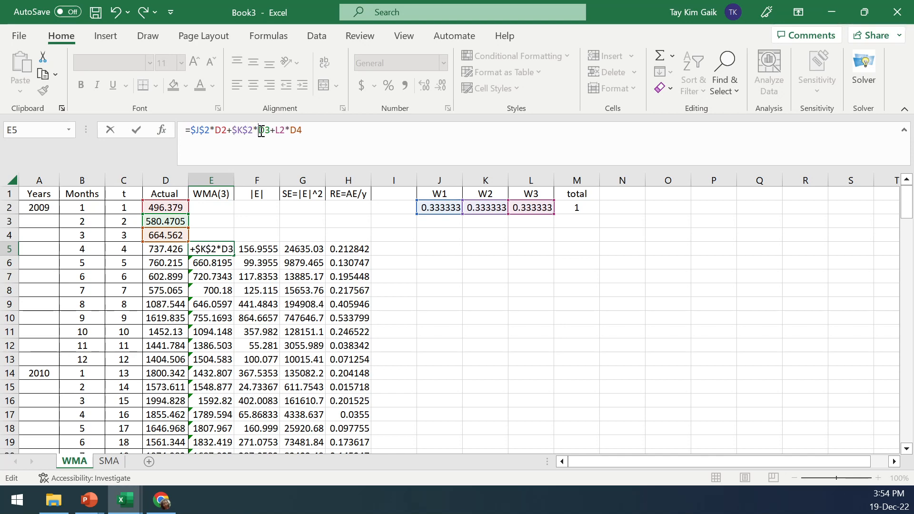
{"action": "type", "text": "$"}
{"action": "key", "text": "BackSpace"}
{"action": "left_click", "coordinate": [277, 135]}
{"action": "type", "text": "$"}
{"action": "left_click", "coordinate": [286, 129]}
{"action": "type", "text": "$L$"}
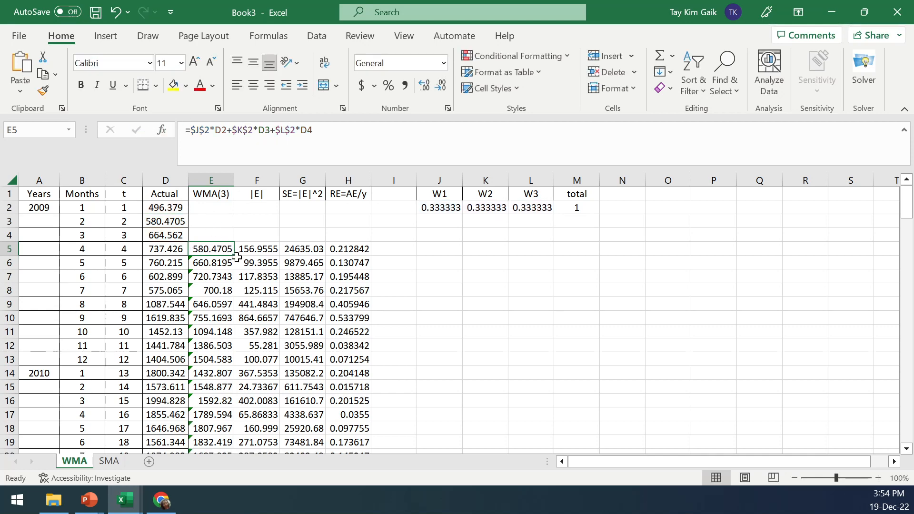
Copy the weighted forecast formula from E5 down column E through row 146
{"action": "left_click_drag", "start_coordinate": [236, 259], "coordinate": [236, 269]}
{"action": "left_click", "coordinate": [212, 262]}
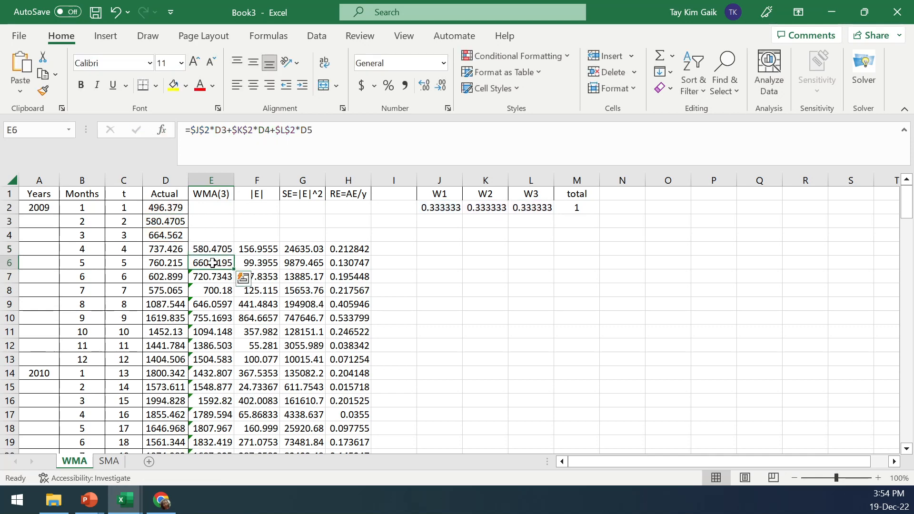
{"action": "left_click", "coordinate": [243, 130]}
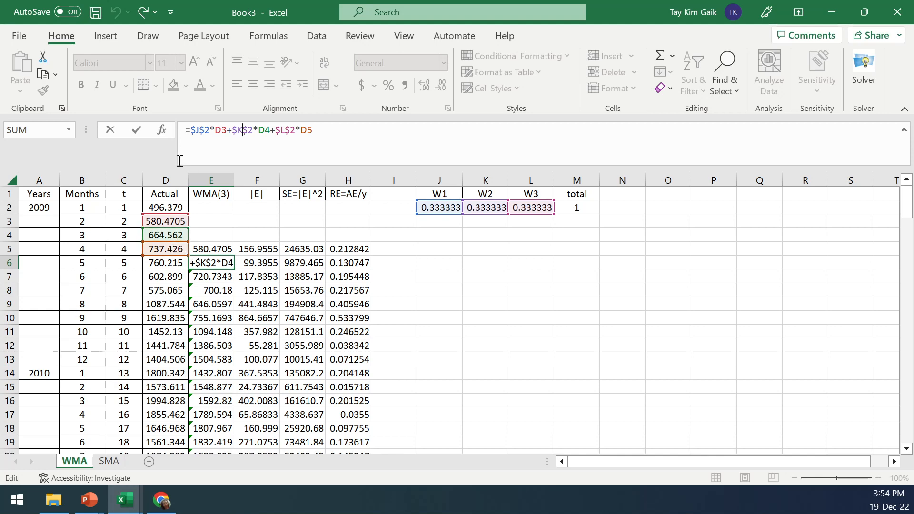
{"action": "left_click", "coordinate": [137, 130]}
{"action": "left_click", "coordinate": [221, 252]}
{"action": "left_click_drag", "start_coordinate": [234, 257], "coordinate": [221, 408]}
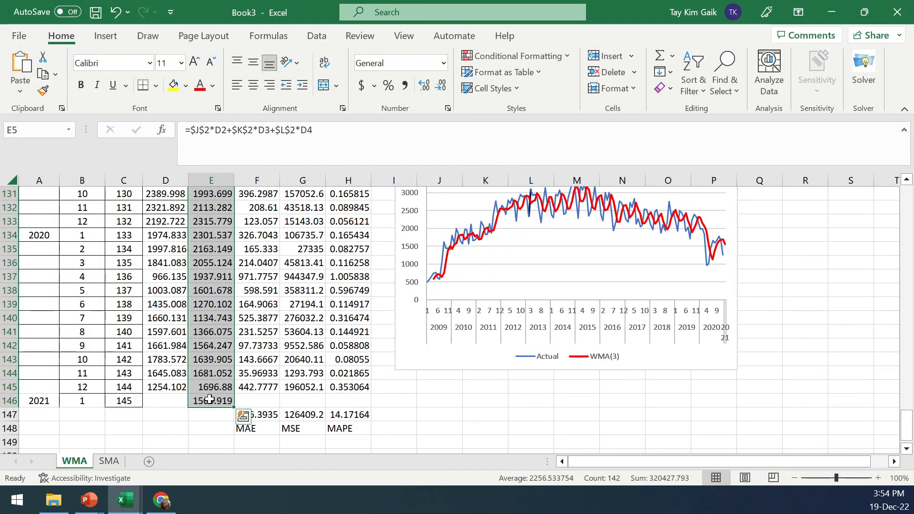
Review the updated WMA forecasts and chart down to the last row
{"action": "left_click_drag", "start_coordinate": [909, 412], "coordinate": [908, 193]}
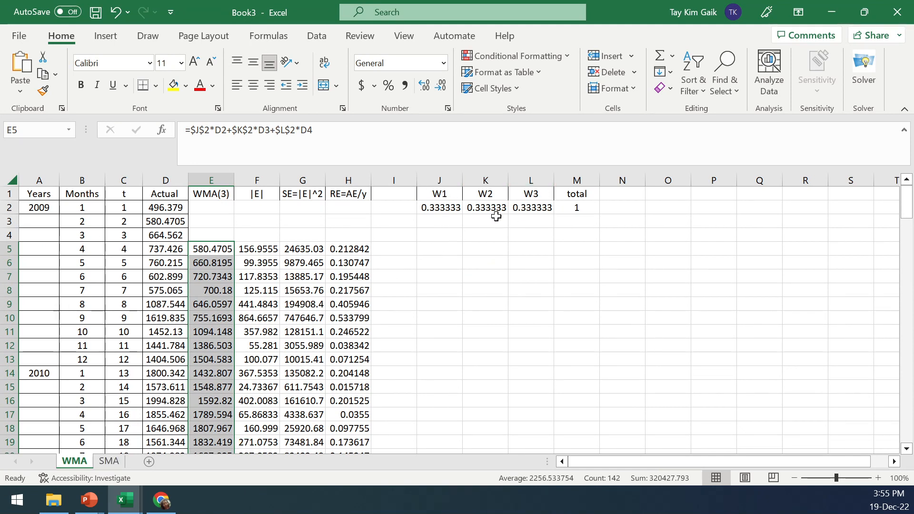
{"action": "left_click_drag", "start_coordinate": [907, 209], "coordinate": [892, 437]}
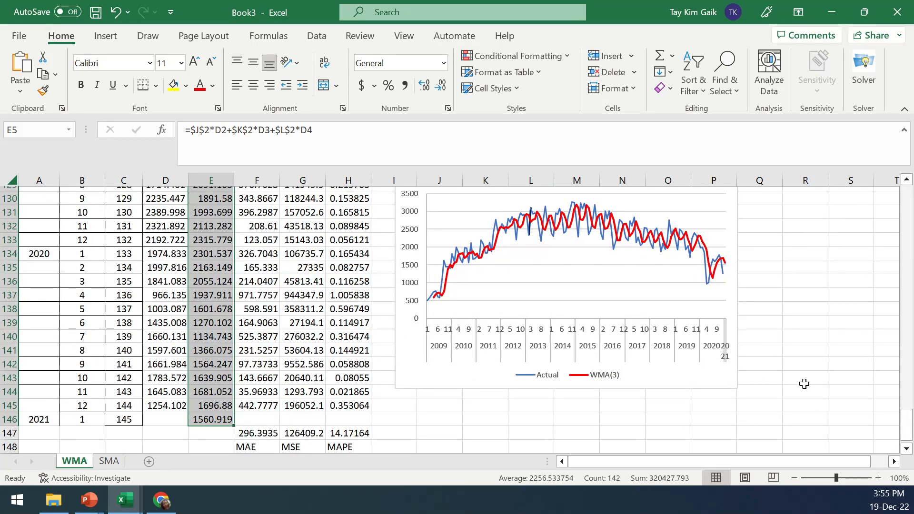
{"action": "left_click_drag", "start_coordinate": [907, 425], "coordinate": [911, 195]}
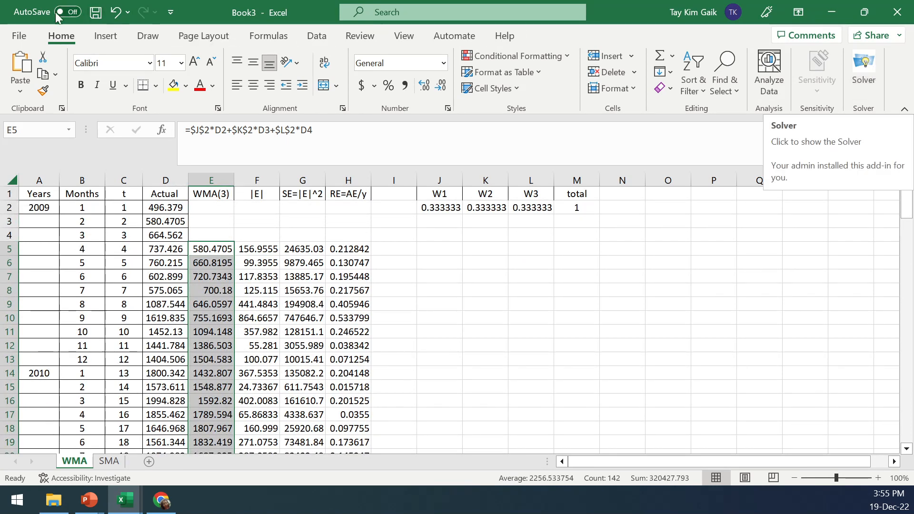
Check in Excel Options that the Solver Add-in is enabled among the Excel add-ins
{"action": "left_click", "coordinate": [317, 36]}
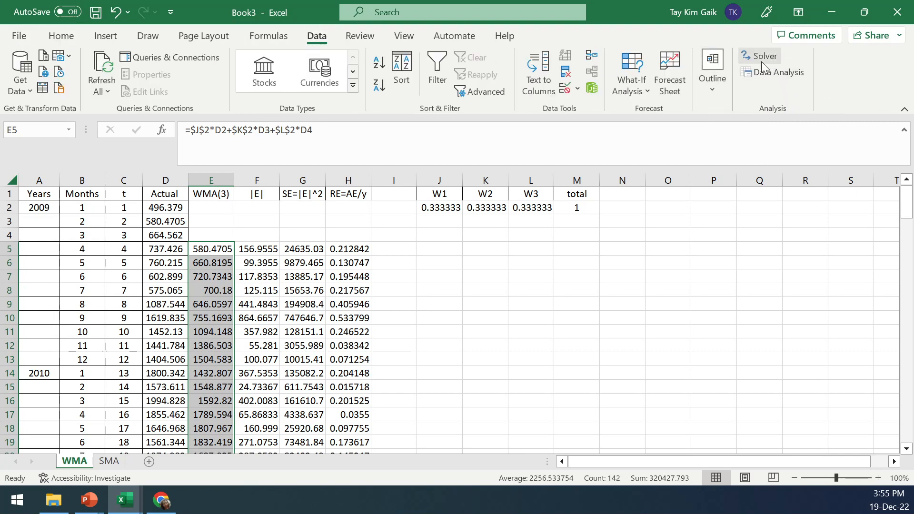
{"action": "left_click", "coordinate": [19, 38]}
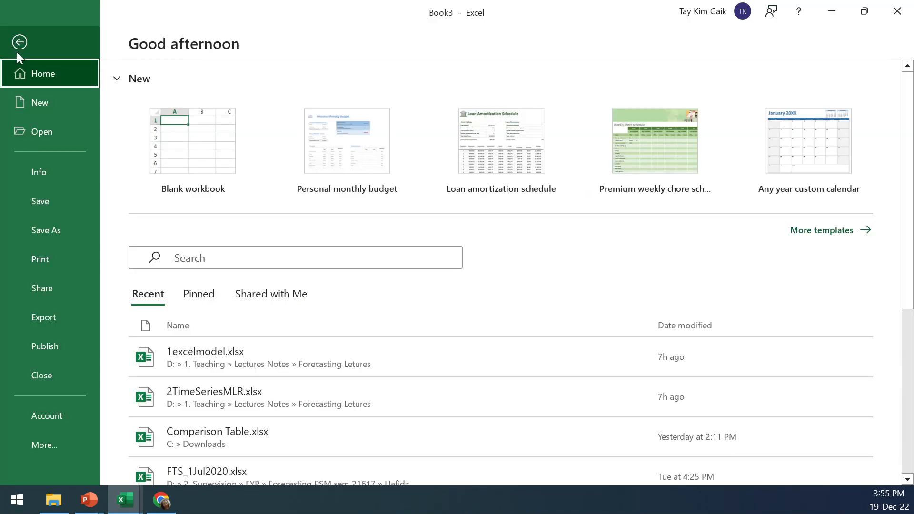
{"action": "left_click", "coordinate": [19, 44]}
{"action": "left_click", "coordinate": [19, 37]}
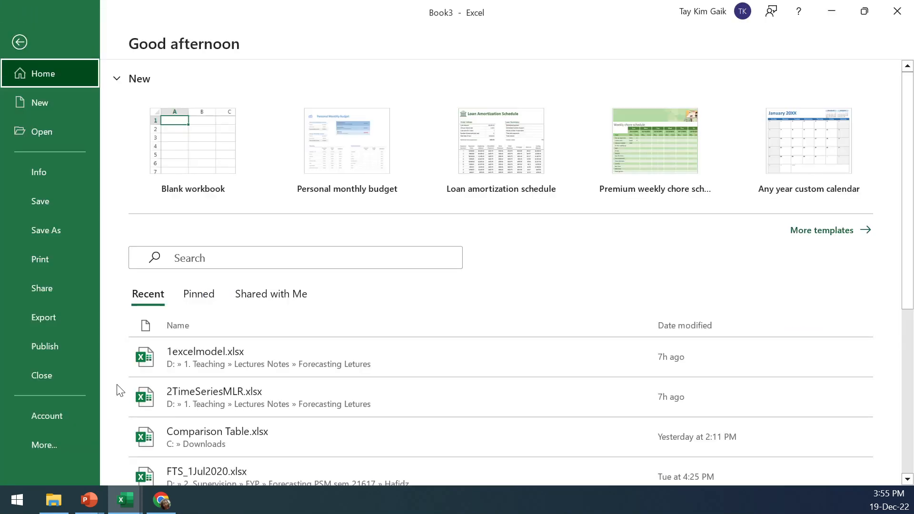
{"action": "left_click", "coordinate": [37, 447]}
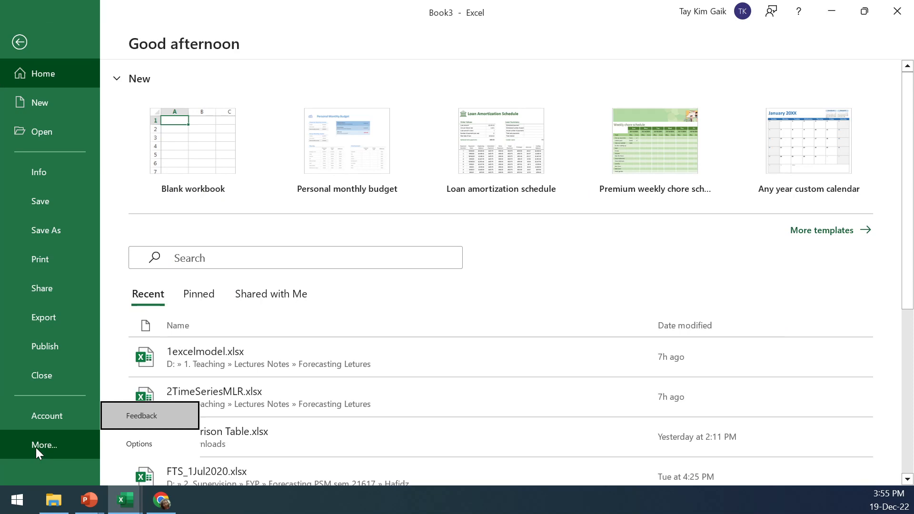
{"action": "left_click", "coordinate": [147, 443]}
{"action": "left_click", "coordinate": [183, 235]}
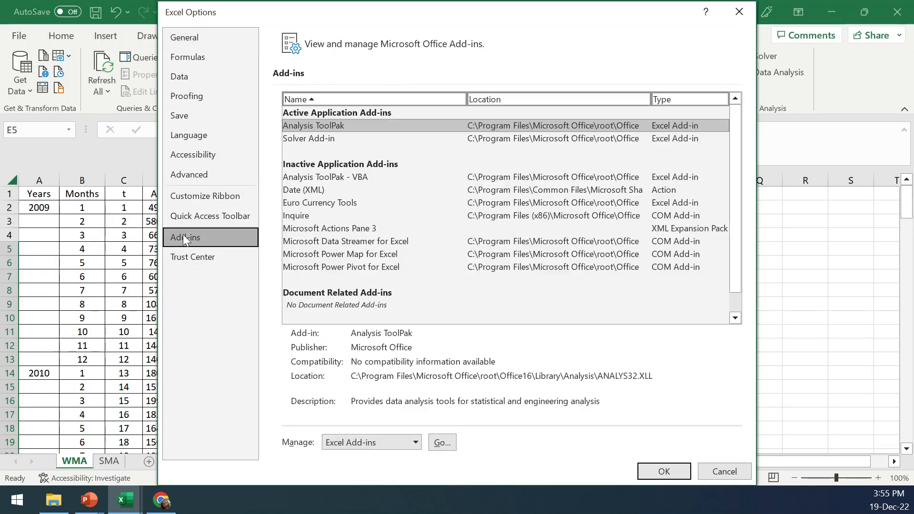
{"action": "left_click", "coordinate": [443, 443]}
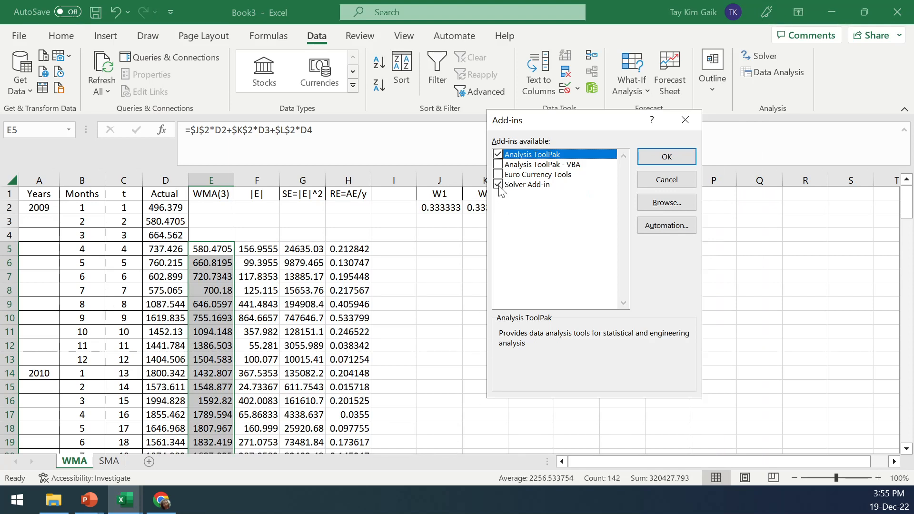
{"action": "left_click", "coordinate": [666, 157]}
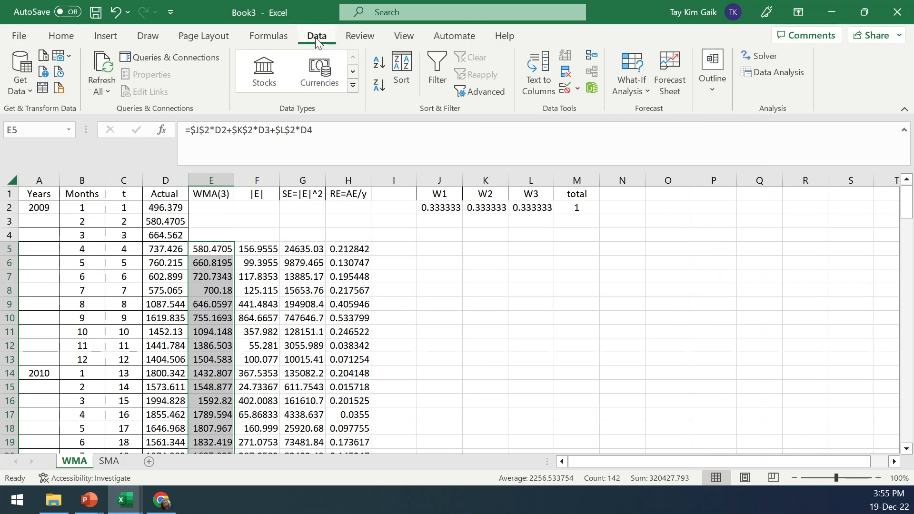
Open Solver and set the objective to minimize the MAE in F147
{"action": "left_click", "coordinate": [767, 59]}
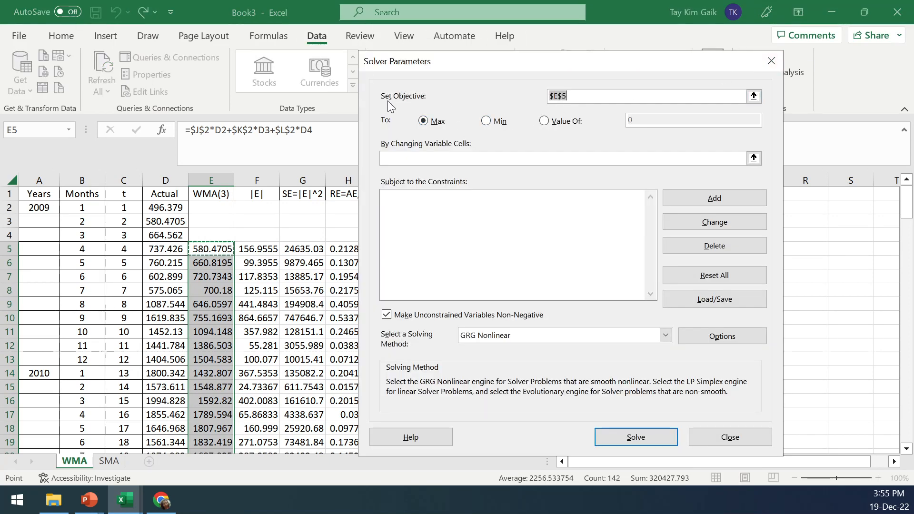
{"action": "left_click", "coordinate": [753, 98]}
{"action": "left_click_drag", "start_coordinate": [907, 202], "coordinate": [910, 437]}
{"action": "left_click", "coordinate": [268, 433]}
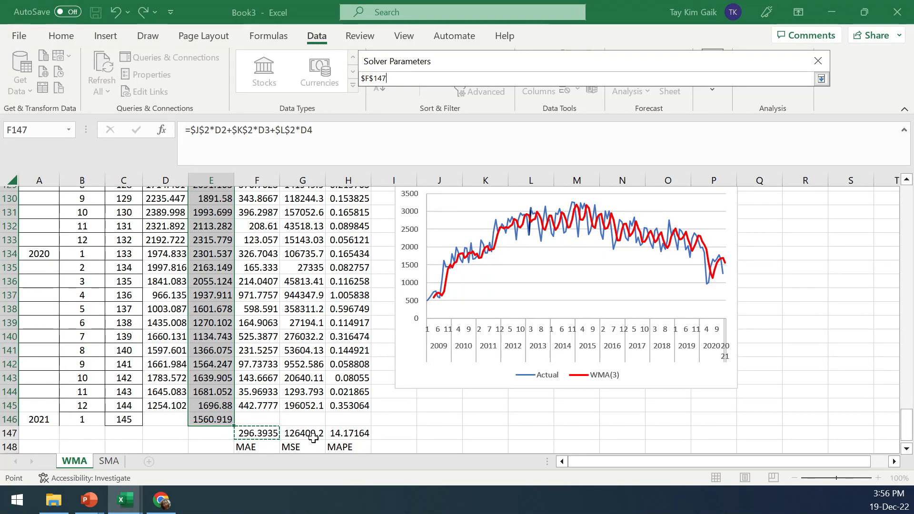
{"action": "left_click_drag", "start_coordinate": [908, 423], "coordinate": [912, 204]}
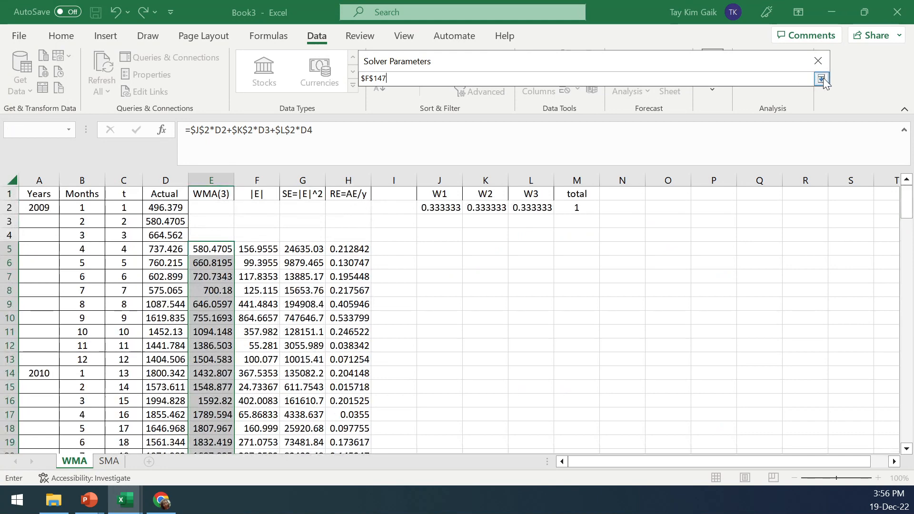
{"action": "left_click", "coordinate": [821, 79]}
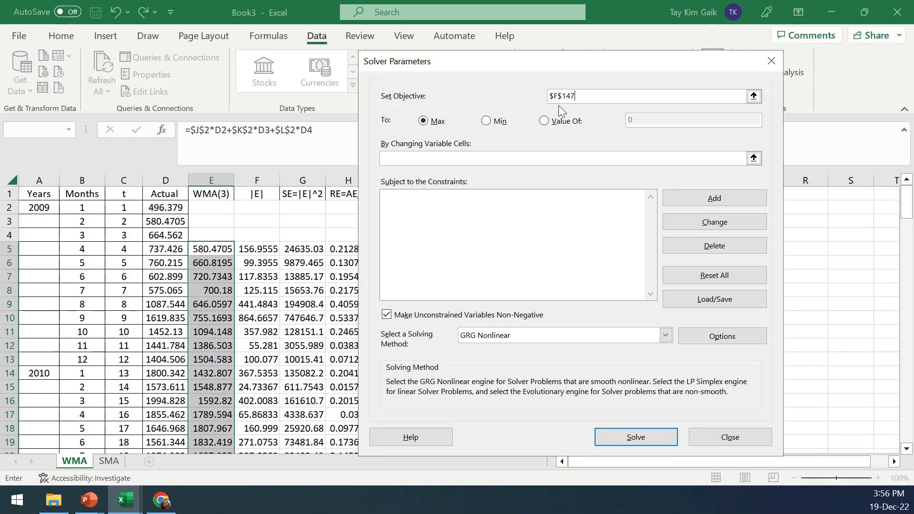
{"action": "left_click", "coordinate": [486, 121]}
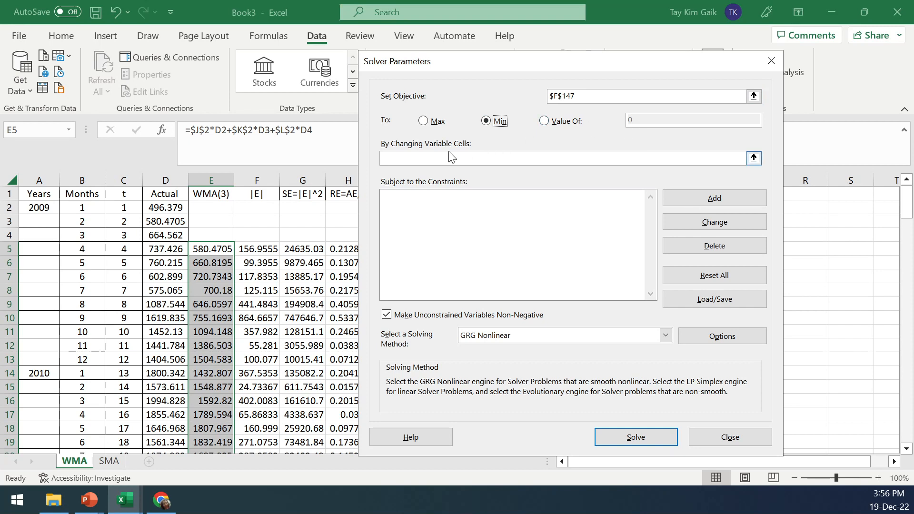
Set the Solver variable cells to the weights $J$2:$L$2
{"action": "left_click", "coordinate": [753, 158]}
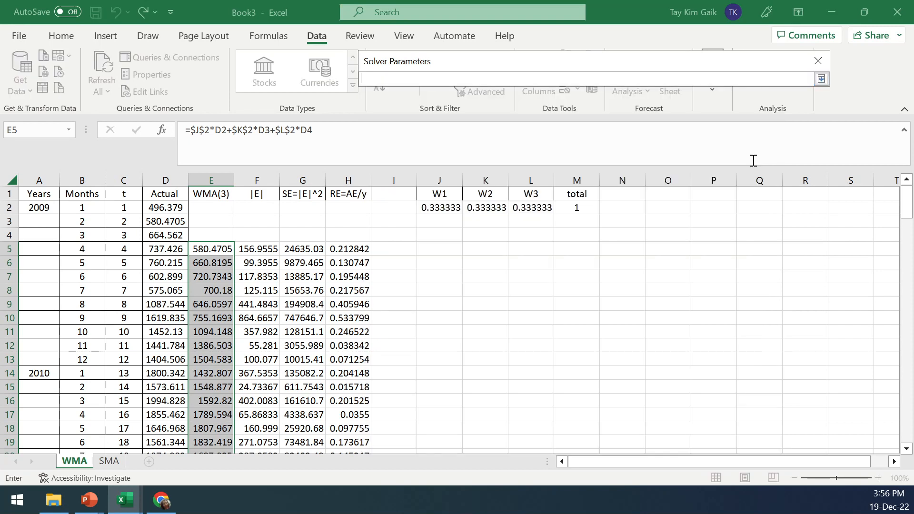
{"action": "left_click_drag", "start_coordinate": [437, 208], "coordinate": [538, 209]}
{"action": "left_click", "coordinate": [821, 80]}
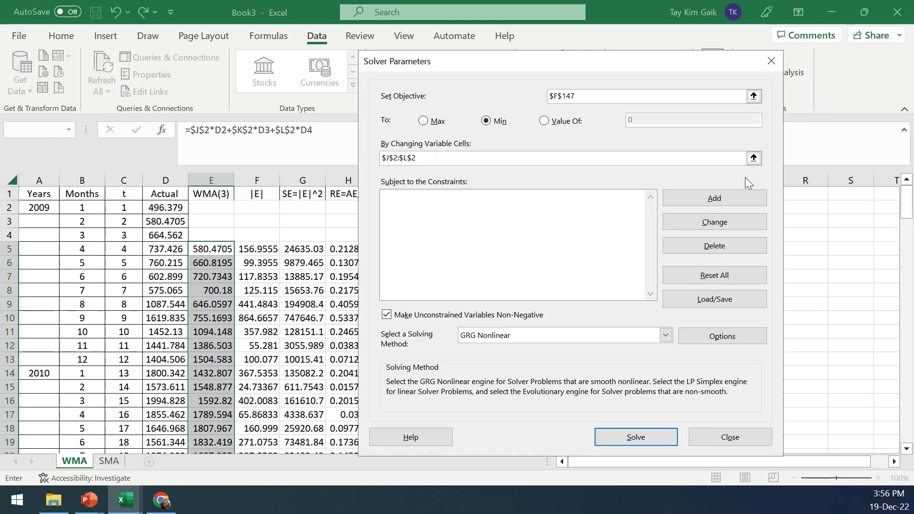
Add a Solver constraint requiring the weights total in $M$2 to equal 1
{"action": "left_click", "coordinate": [716, 200]}
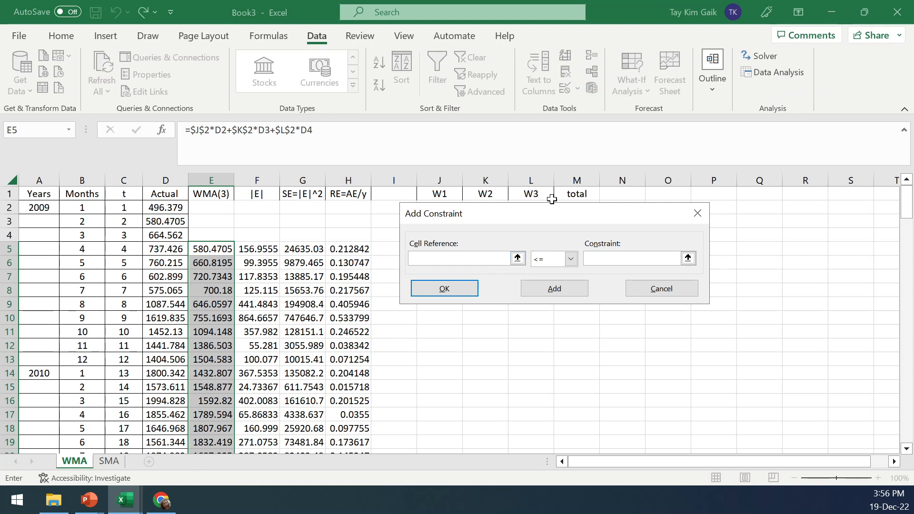
{"action": "left_click_drag", "start_coordinate": [544, 215], "coordinate": [548, 246]}
{"action": "left_click", "coordinate": [580, 207]}
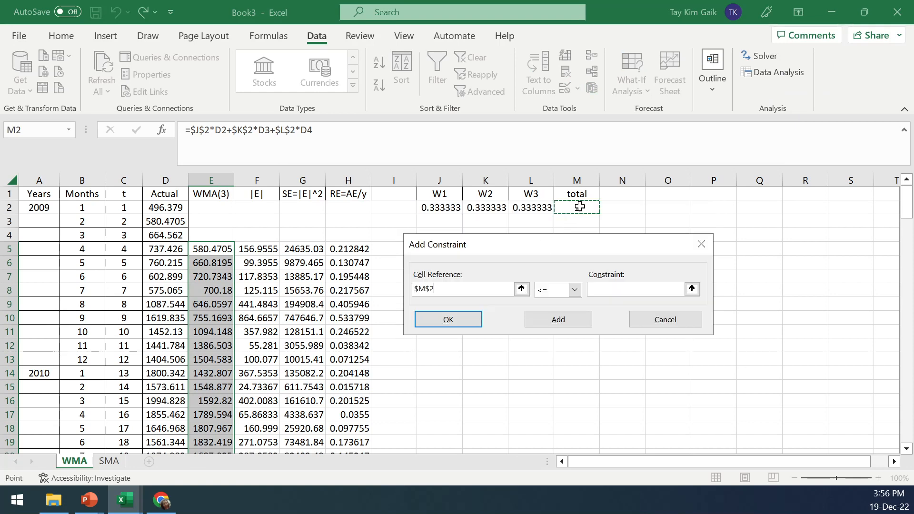
{"action": "left_click", "coordinate": [574, 290]}
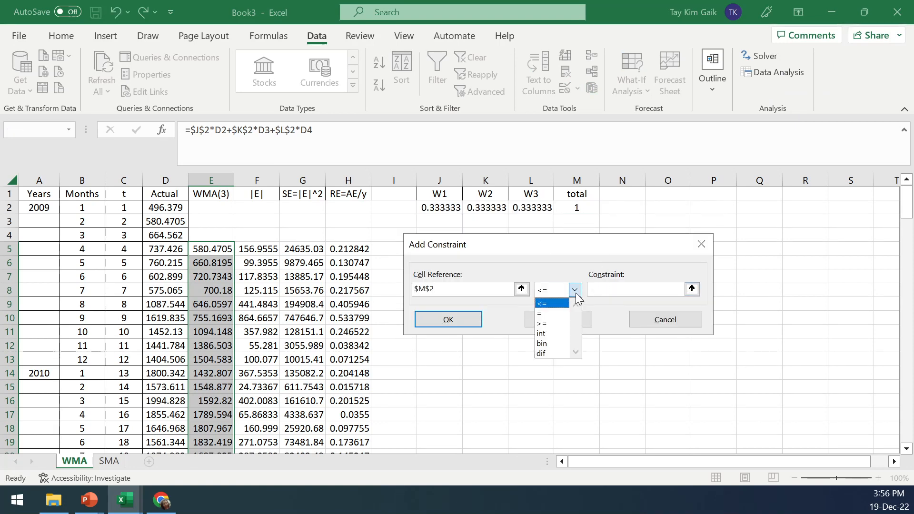
{"action": "left_click", "coordinate": [552, 313]}
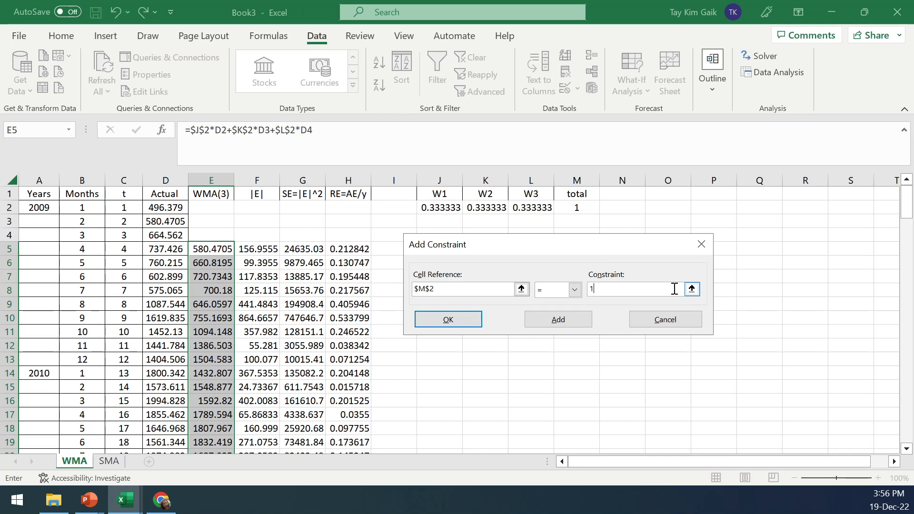
{"action": "left_click", "coordinate": [561, 323]}
{"action": "left_click", "coordinate": [647, 322]}
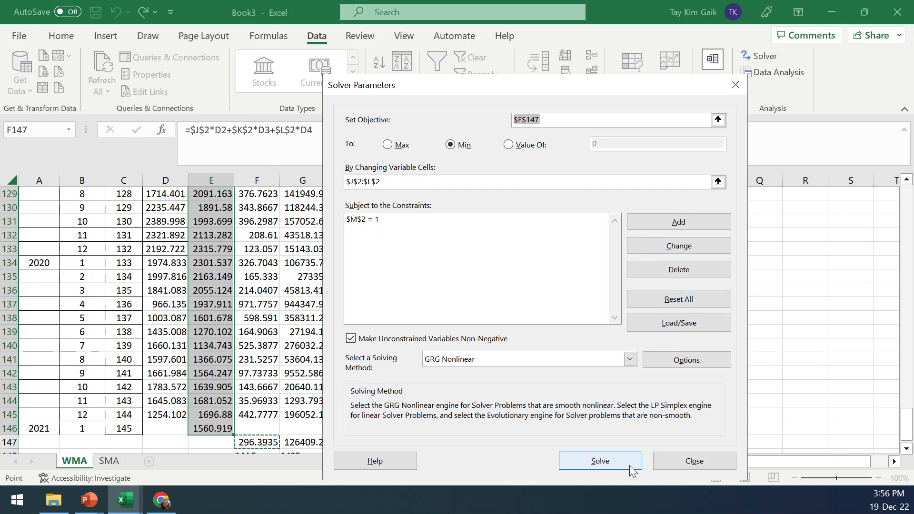
Run Solver and keep the Solver solution for the WMA weights
{"action": "left_click", "coordinate": [600, 461]}
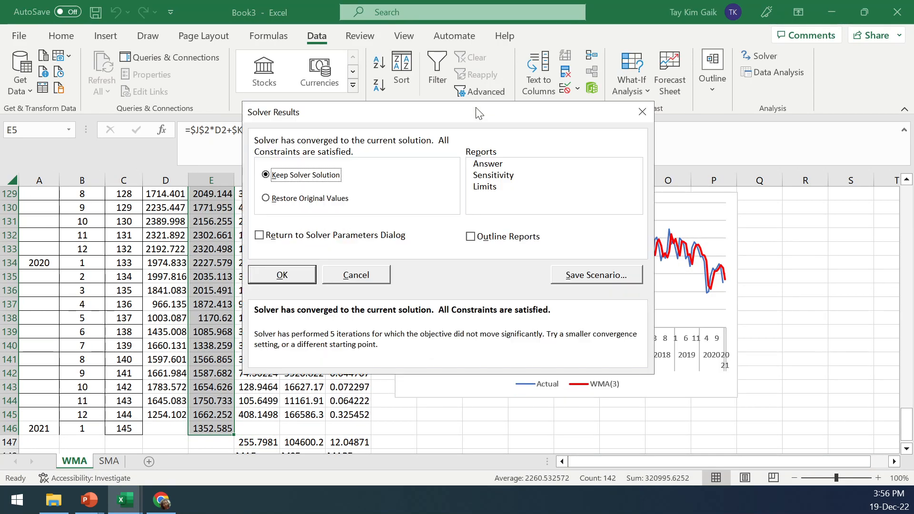
{"action": "left_click", "coordinate": [282, 275]}
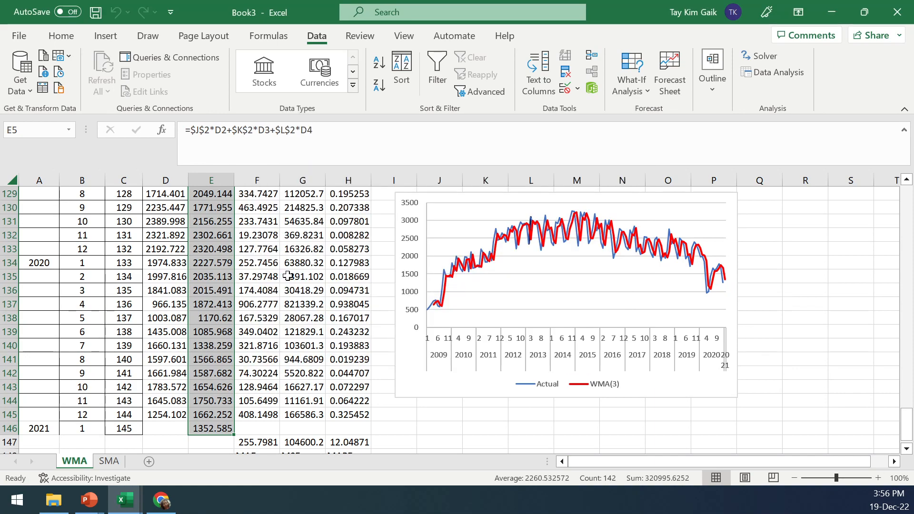
{"action": "left_click_drag", "start_coordinate": [905, 423], "coordinate": [906, 200]}
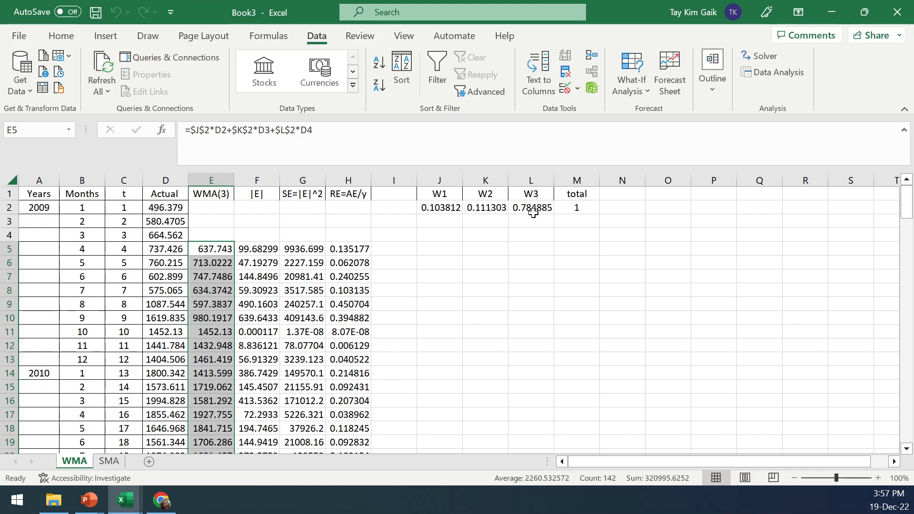
{"action": "left_click_drag", "start_coordinate": [906, 202], "coordinate": [905, 425]}
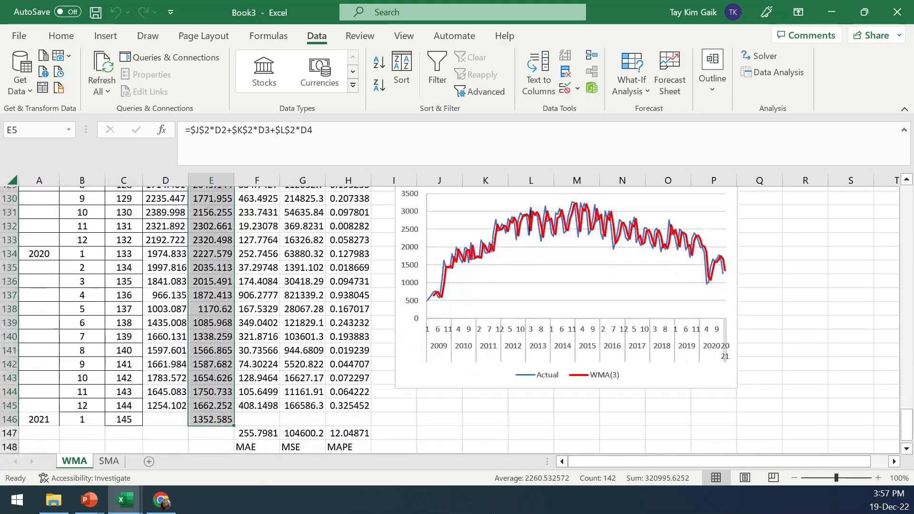
Compare the WMA sheet's error measures with the SMA sheet's and examine the optimized weights J2:L2
{"action": "left_click", "coordinate": [118, 464]}
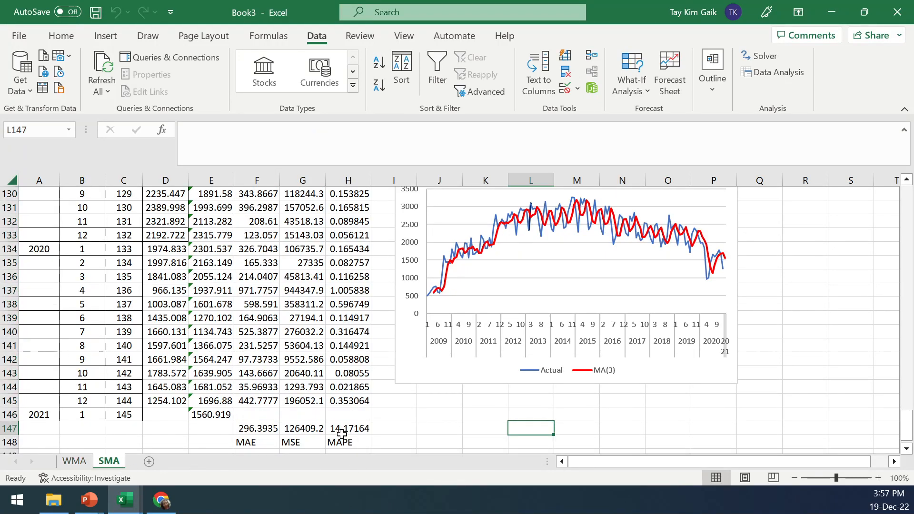
{"action": "left_click", "coordinate": [75, 462]}
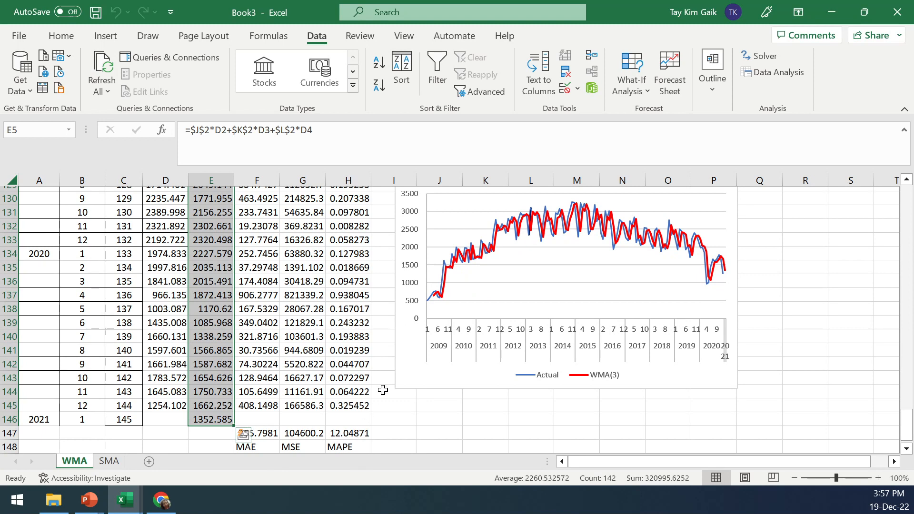
{"action": "mouse_move", "coordinate": [447, 283]}
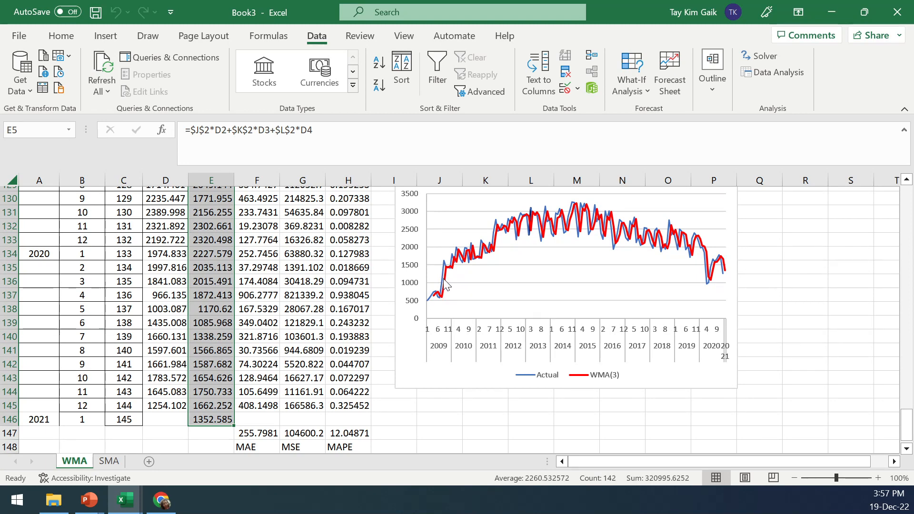
{"action": "left_click", "coordinate": [109, 461]}
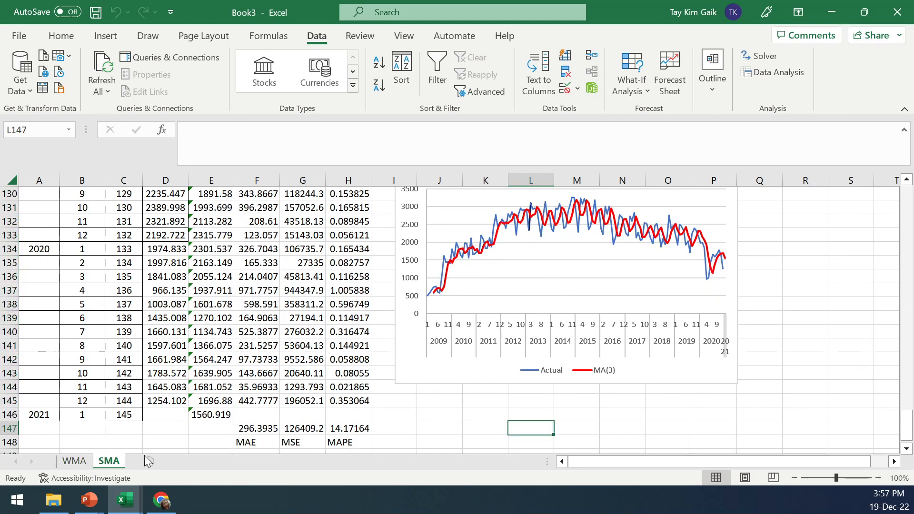
{"action": "left_click", "coordinate": [74, 462]}
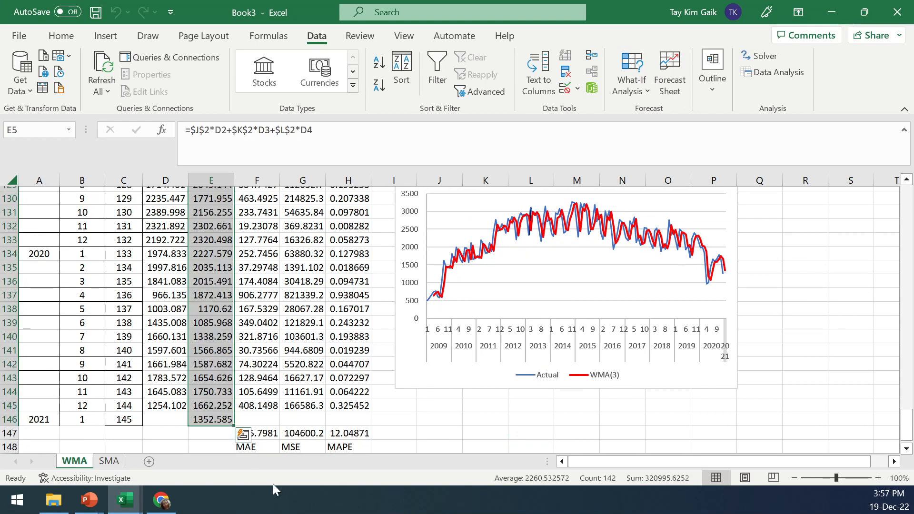
{"action": "left_click_drag", "start_coordinate": [903, 414], "coordinate": [904, 198]}
{"action": "left_click_drag", "start_coordinate": [441, 213], "coordinate": [531, 210]}
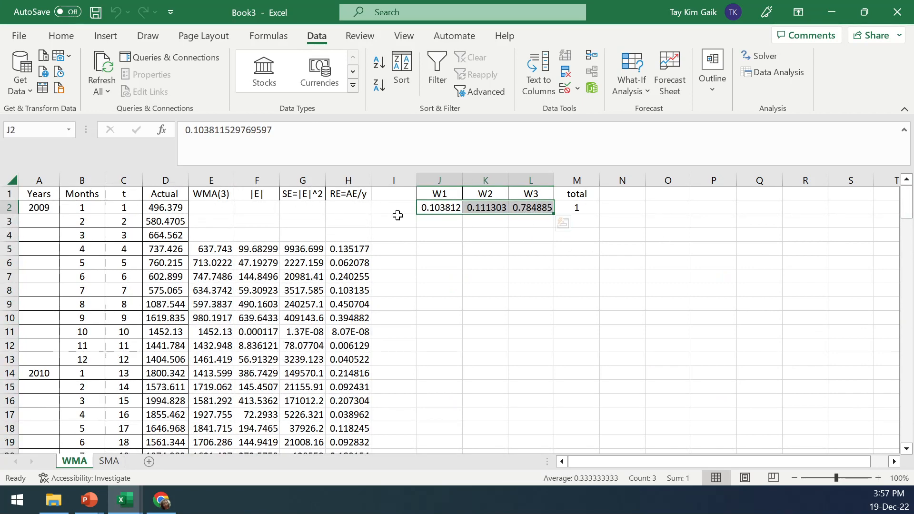
Check the WMA sheet in the 2TimeSeriesMLR.xlsx workbook against the Book3 results
{"action": "left_click", "coordinate": [126, 502]}
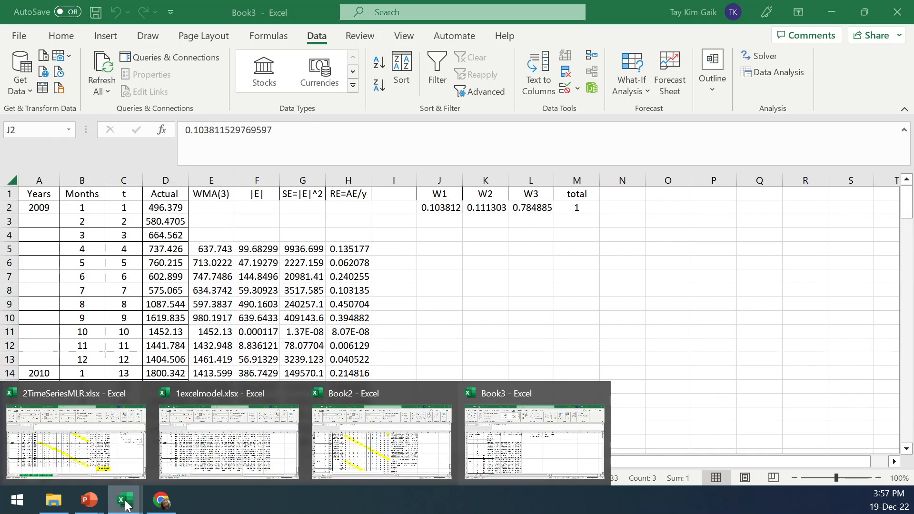
{"action": "left_click", "coordinate": [226, 461]}
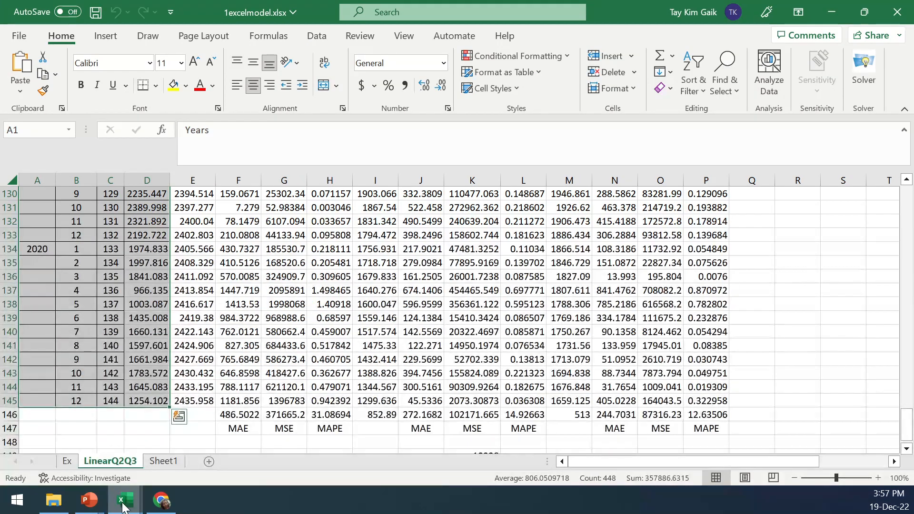
{"action": "mouse_move", "coordinate": [131, 506]}
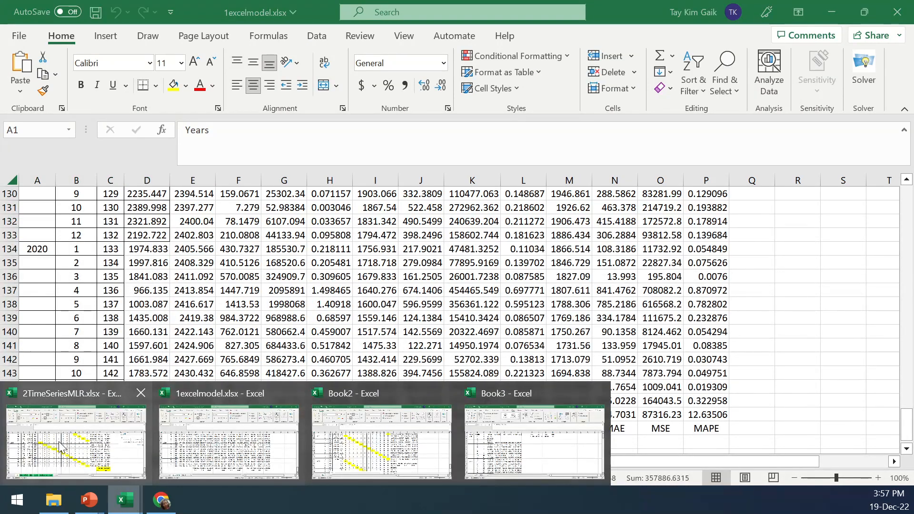
{"action": "left_click", "coordinate": [76, 457]}
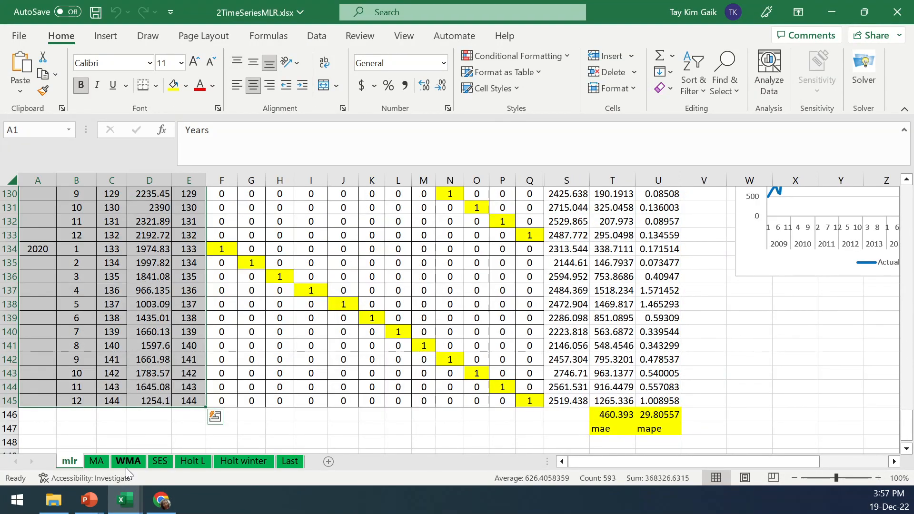
{"action": "left_click", "coordinate": [125, 465]}
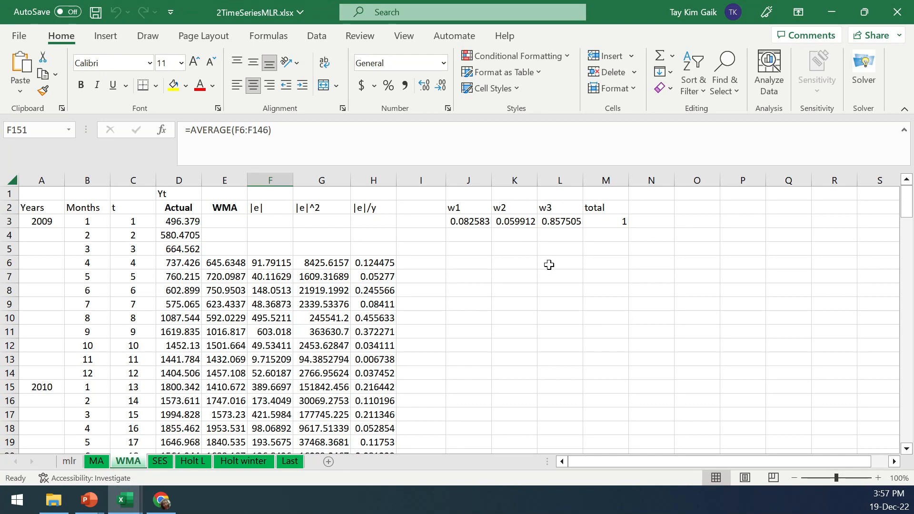
{"action": "left_click_drag", "start_coordinate": [906, 202], "coordinate": [903, 449]}
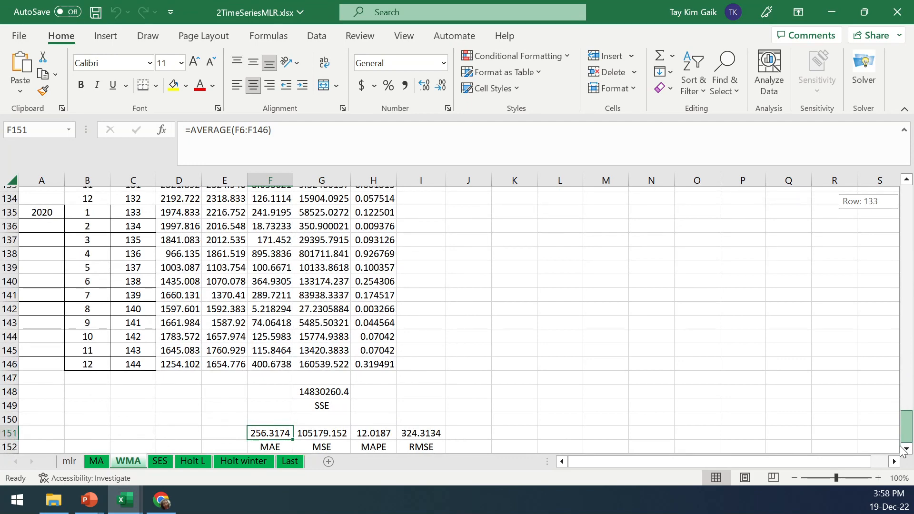
{"action": "left_click", "coordinate": [125, 500]}
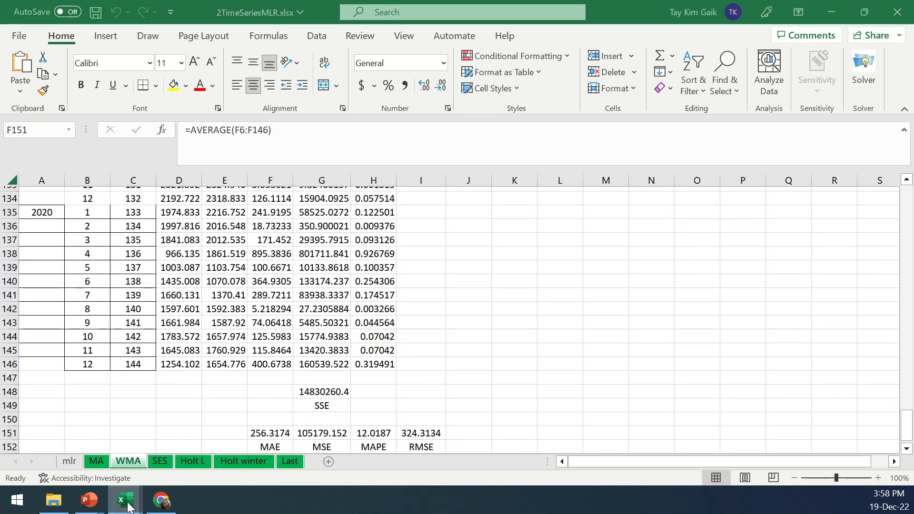
{"action": "left_click", "coordinate": [551, 450]}
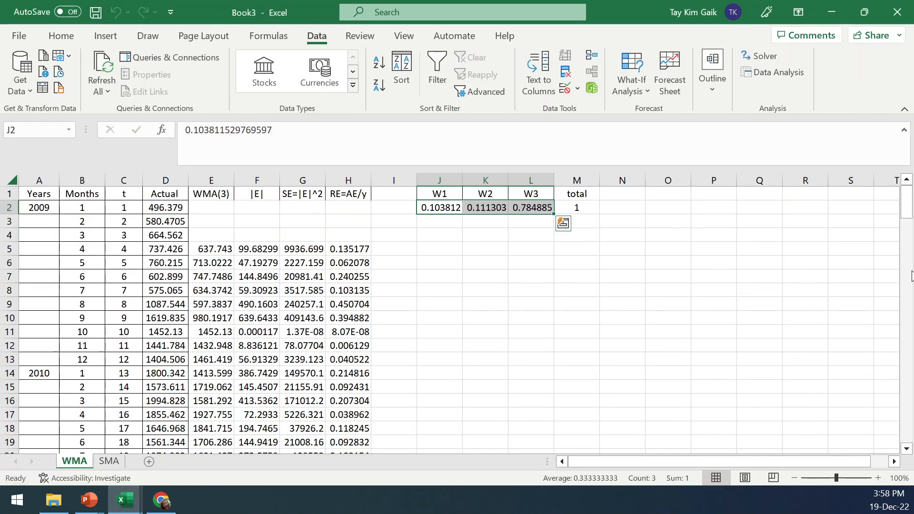
Review the WMA sheet's forecasts, error totals and optimized weights in Book3
{"action": "left_click_drag", "start_coordinate": [898, 204], "coordinate": [899, 450]}
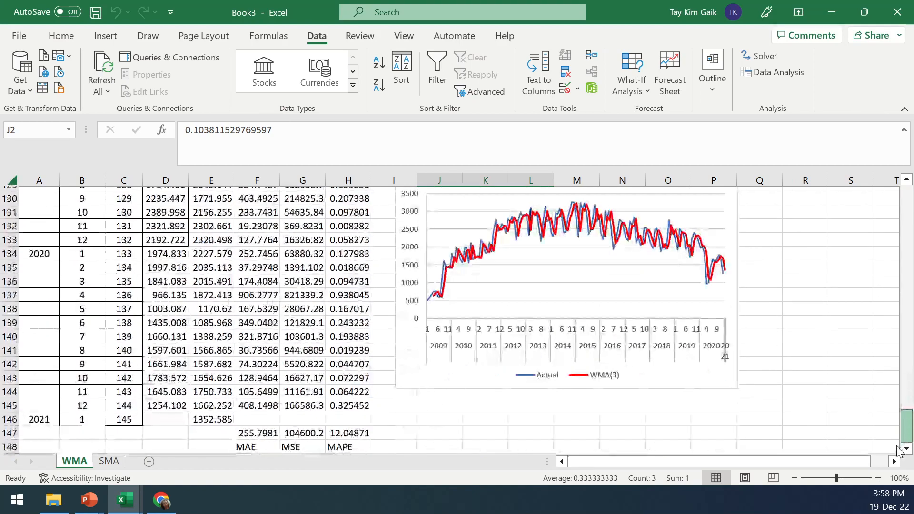
{"action": "left_click_drag", "start_coordinate": [907, 423], "coordinate": [907, 200]}
{"action": "left_click", "coordinate": [624, 294]}
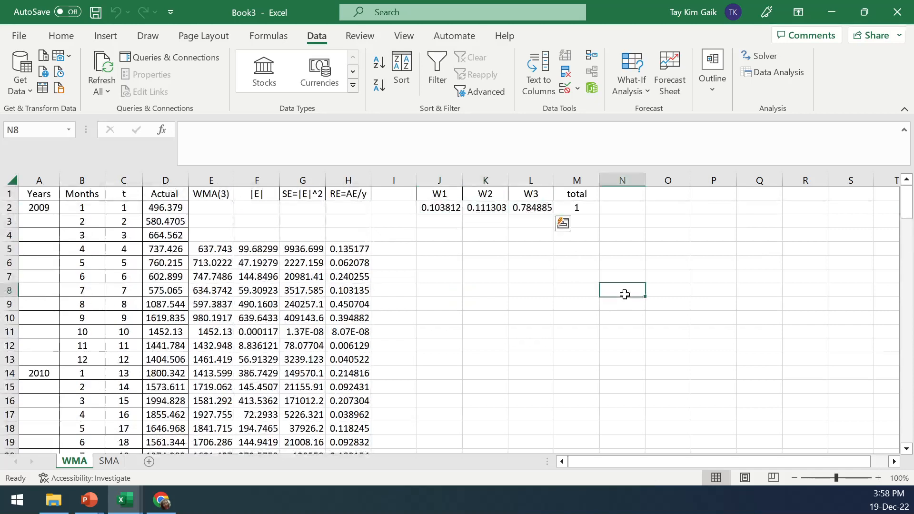
{"action": "left_click_drag", "start_coordinate": [428, 209], "coordinate": [529, 207]}
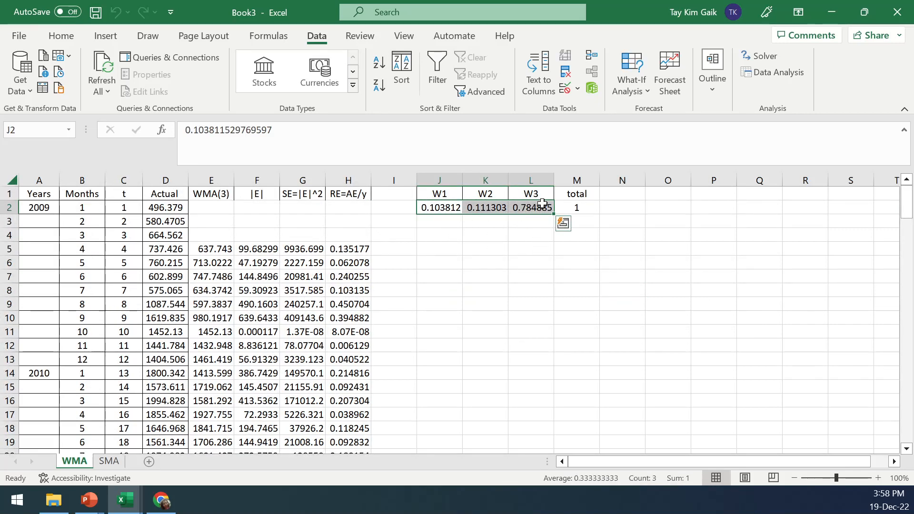
{"action": "left_click", "coordinate": [571, 307]}
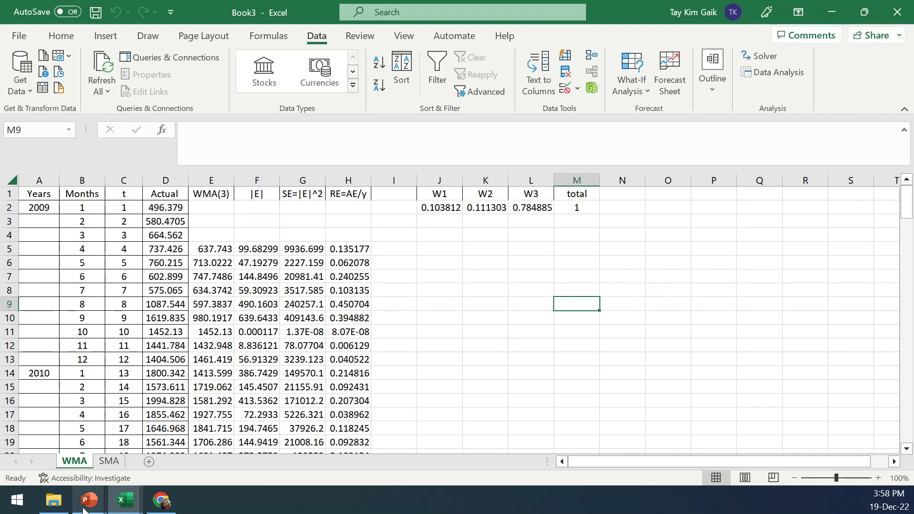
Switch to the PowerPoint presentation and view the Time Series Analysis Methods slide
{"action": "mouse_move", "coordinate": [91, 508]}
{"action": "left_click", "coordinate": [400, 450]}
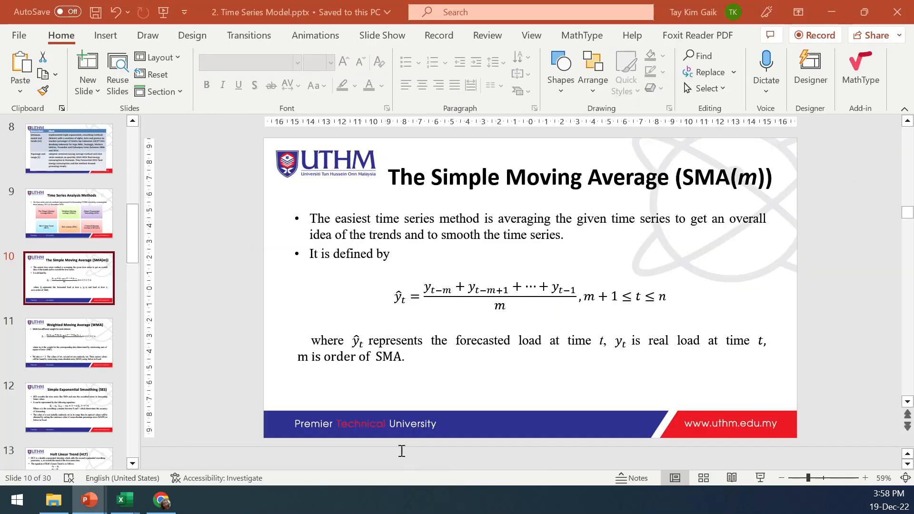
{"action": "left_click", "coordinate": [87, 229]}
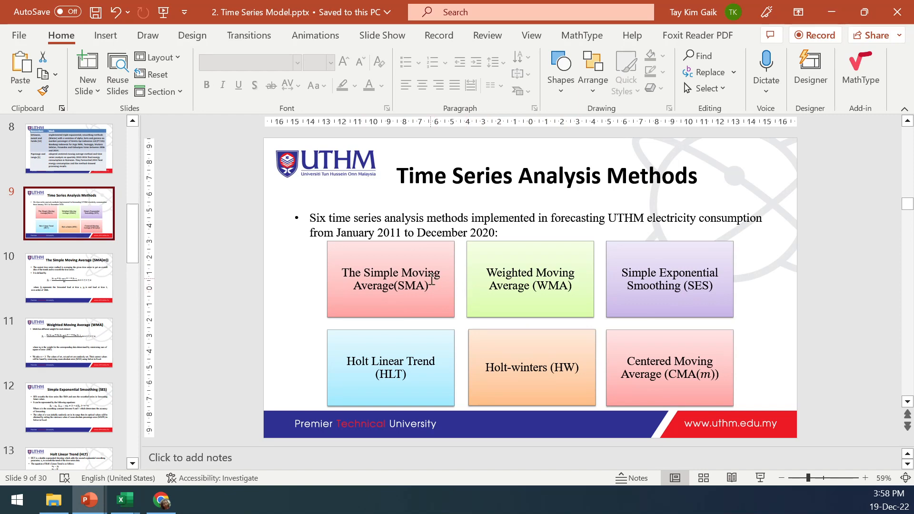
Return to Book3 and inspect the SMA sheet's AVERAGE formula in E5
{"action": "mouse_move", "coordinate": [124, 503]}
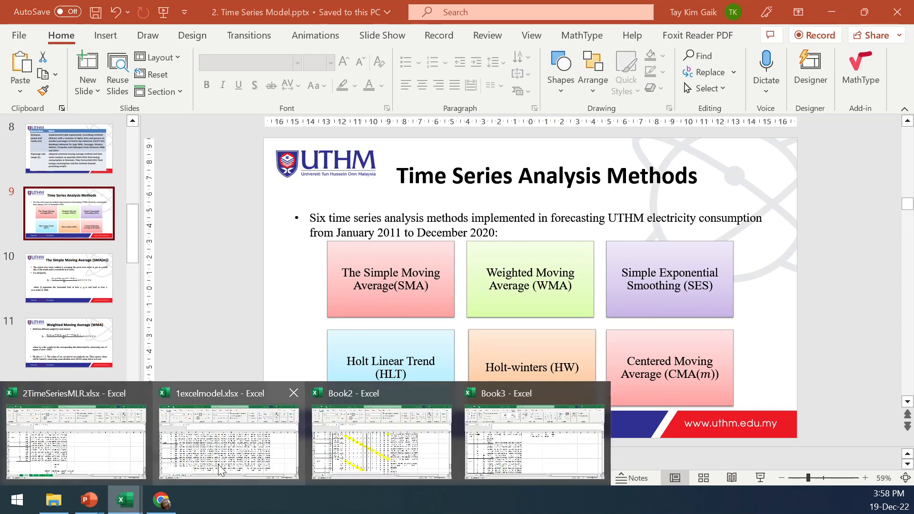
{"action": "left_click", "coordinate": [512, 442]}
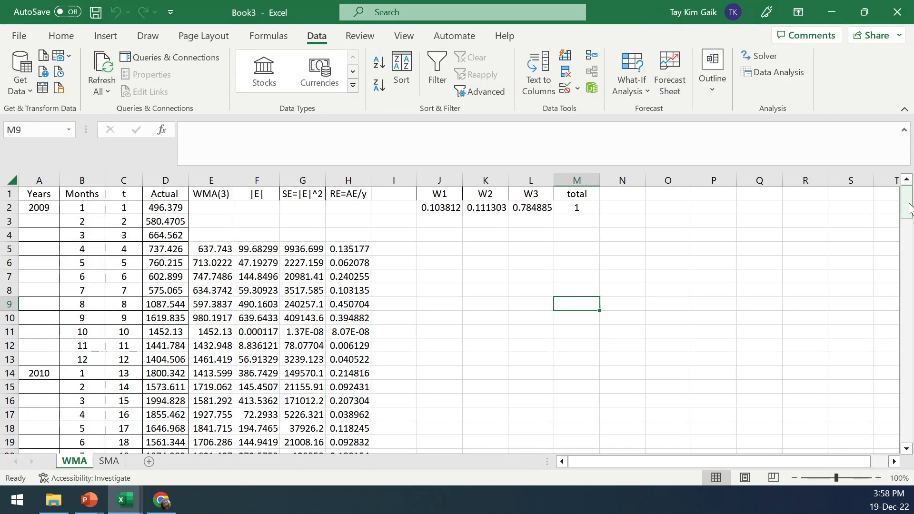
{"action": "left_click", "coordinate": [109, 461]}
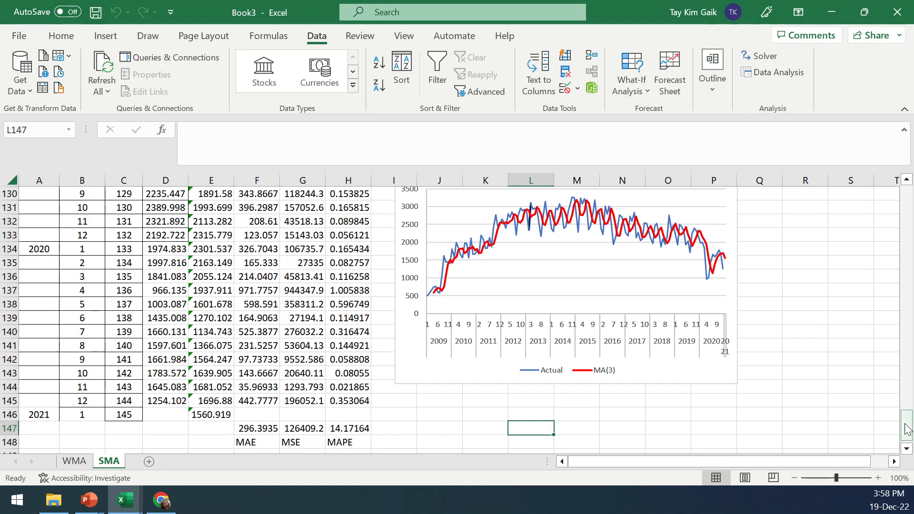
{"action": "left_click_drag", "start_coordinate": [906, 424], "coordinate": [905, 195]}
{"action": "left_click", "coordinate": [203, 249]}
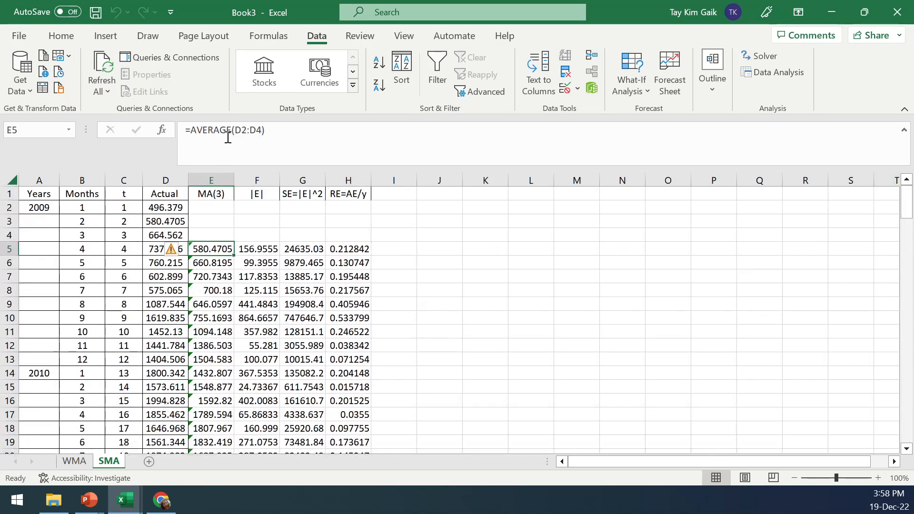
{"action": "left_click", "coordinate": [230, 130]}
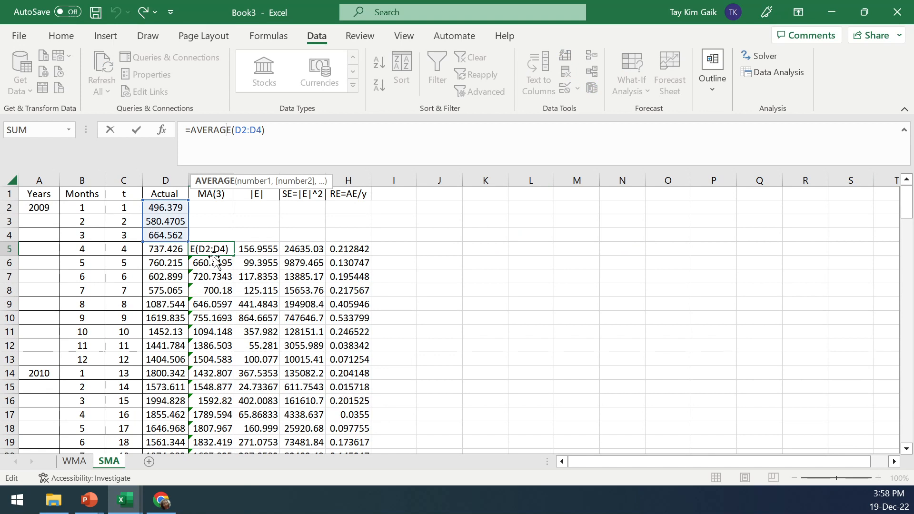
{"action": "left_click", "coordinate": [142, 129]}
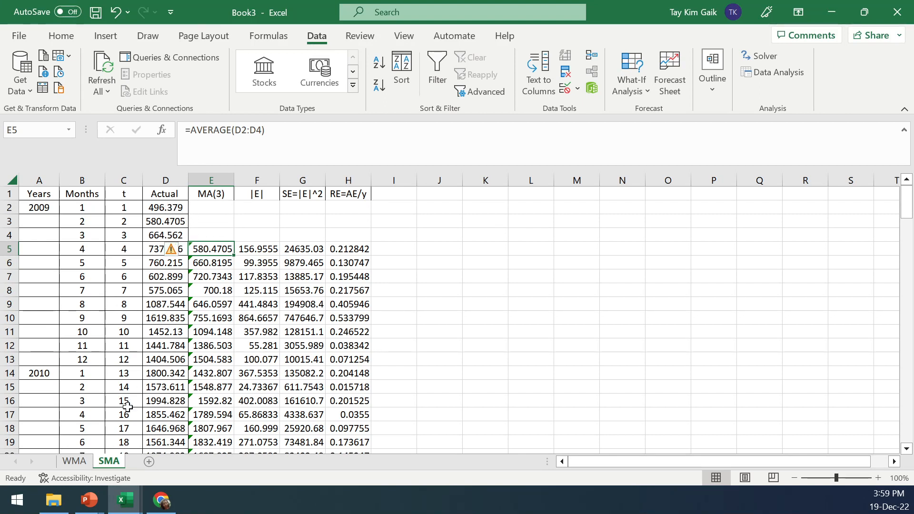
Open the WMA sheet and review its three weights and the error totals at the bottom of the data
{"action": "left_click", "coordinate": [75, 461]}
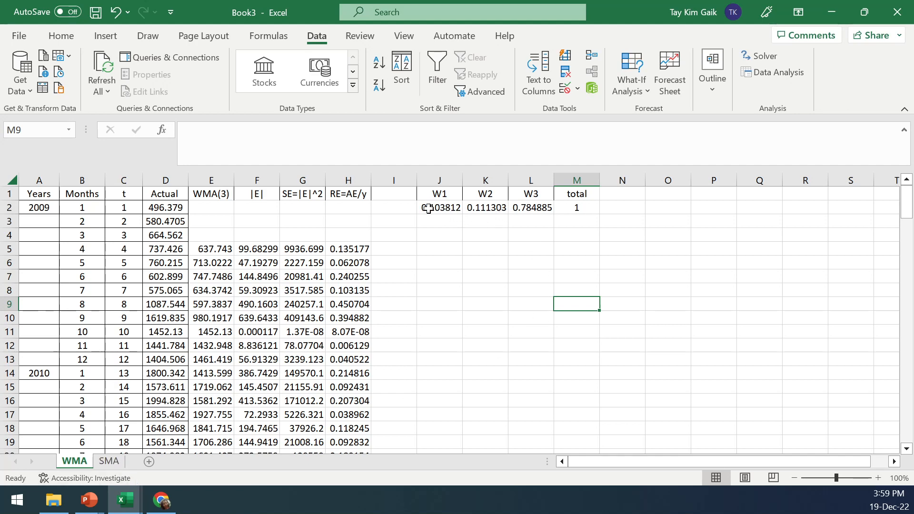
{"action": "left_click_drag", "start_coordinate": [428, 208], "coordinate": [541, 208]}
{"action": "left_click_drag", "start_coordinate": [904, 212], "coordinate": [905, 424]}
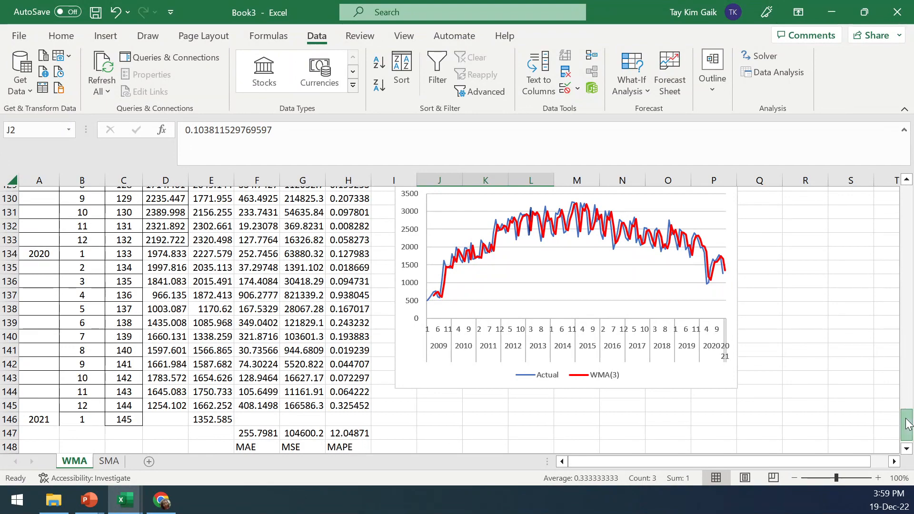
{"action": "left_click_drag", "start_coordinate": [906, 421], "coordinate": [906, 214]}
Rerun Solver minimizing F147 by changing J2:L2 with the GRG Nonlinear method, keeping the Solver solution
{"action": "left_click", "coordinate": [763, 56]}
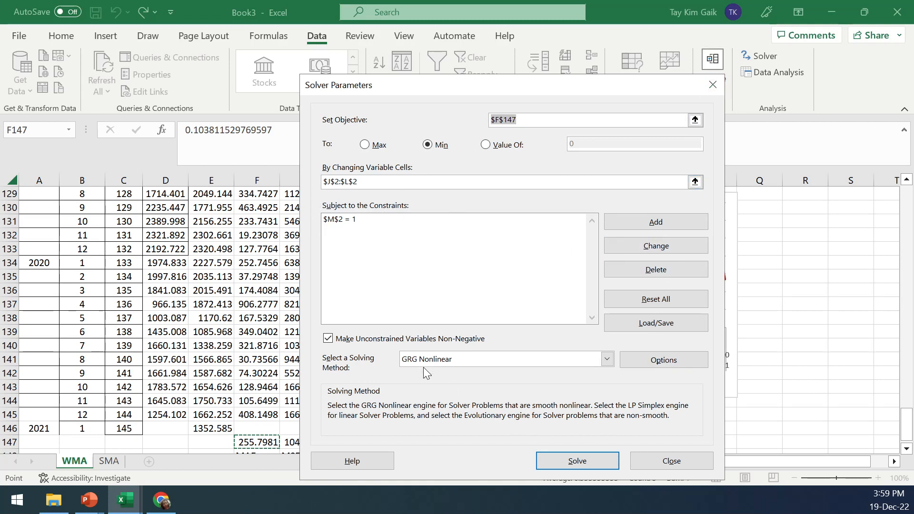
{"action": "left_click", "coordinate": [605, 360]}
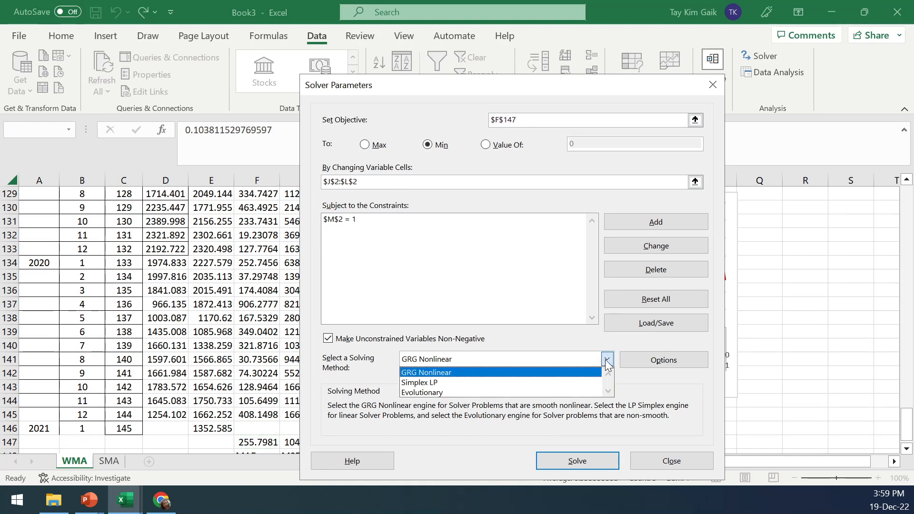
{"action": "left_click", "coordinate": [606, 360]}
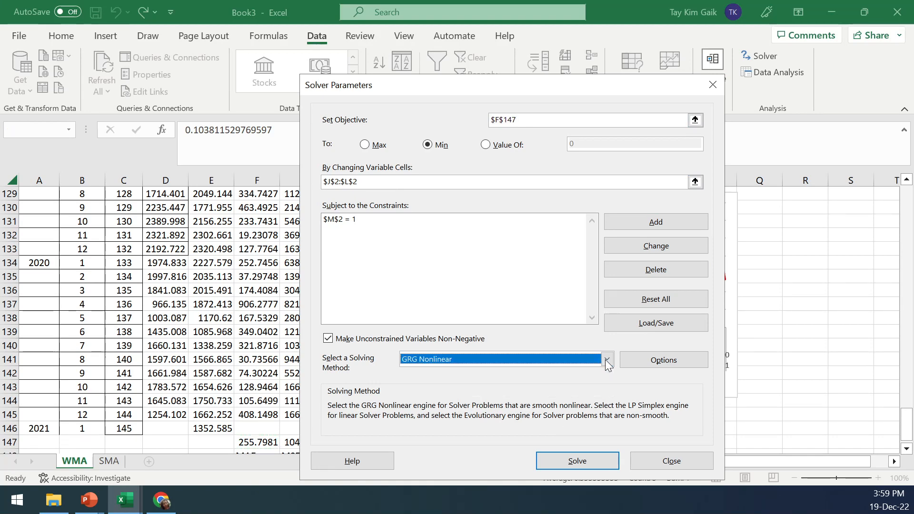
{"action": "left_click", "coordinate": [577, 462]}
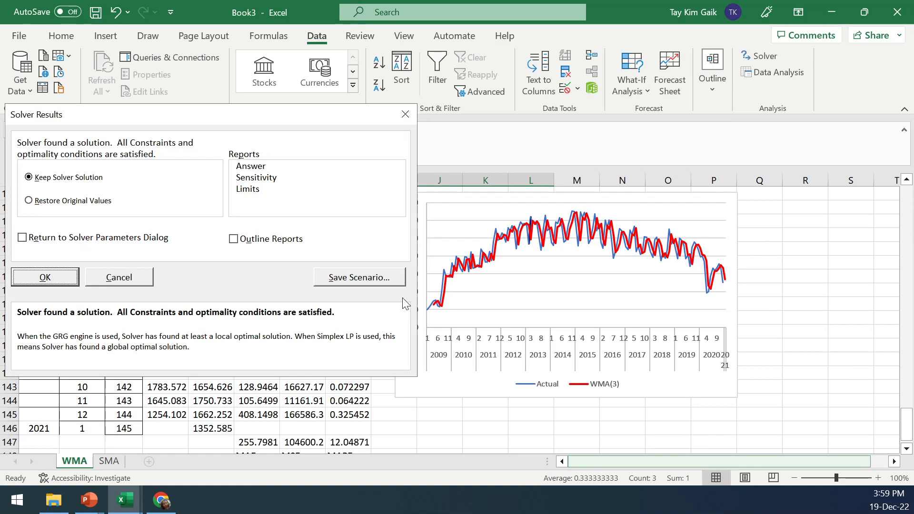
{"action": "left_click", "coordinate": [52, 277]}
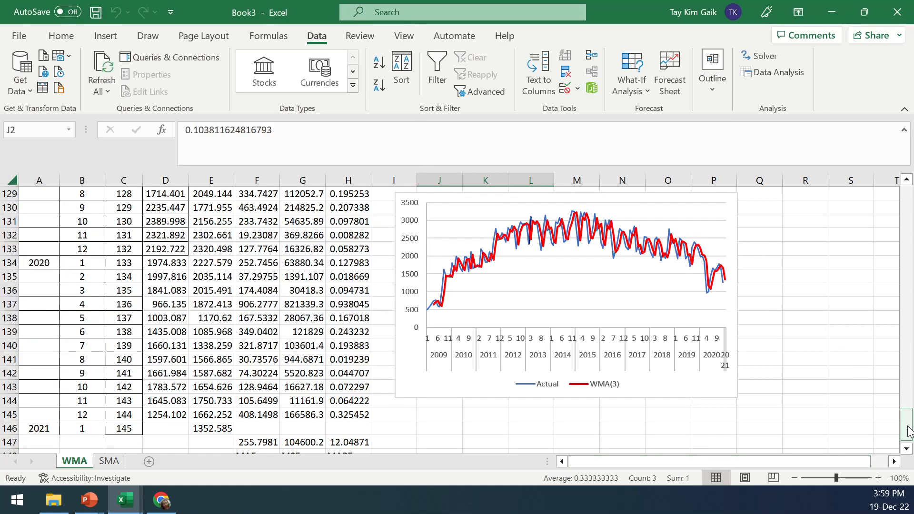
Compare the WMA and SMA sheets' weights, charts and MAE, MSE and MAPE totals, ending on the WMA MAPE formula
{"action": "left_click_drag", "start_coordinate": [907, 410], "coordinate": [909, 185]}
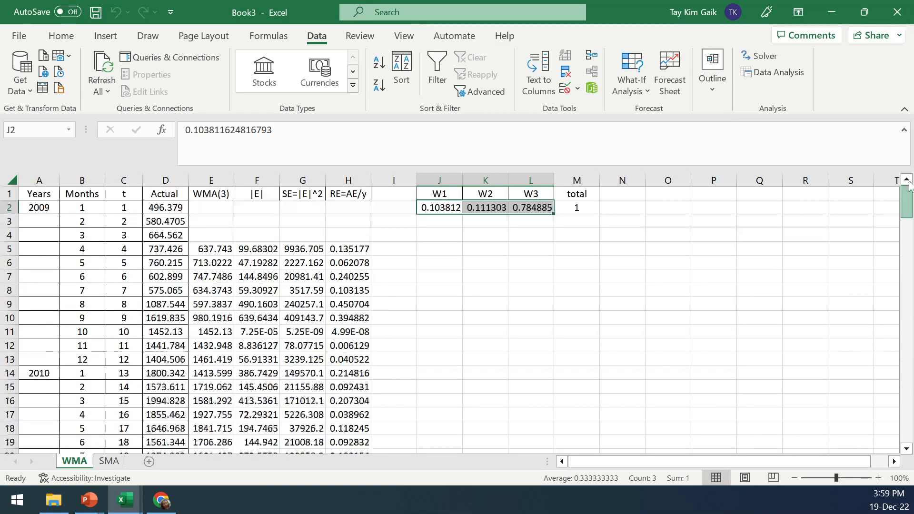
{"action": "left_click", "coordinate": [720, 274]}
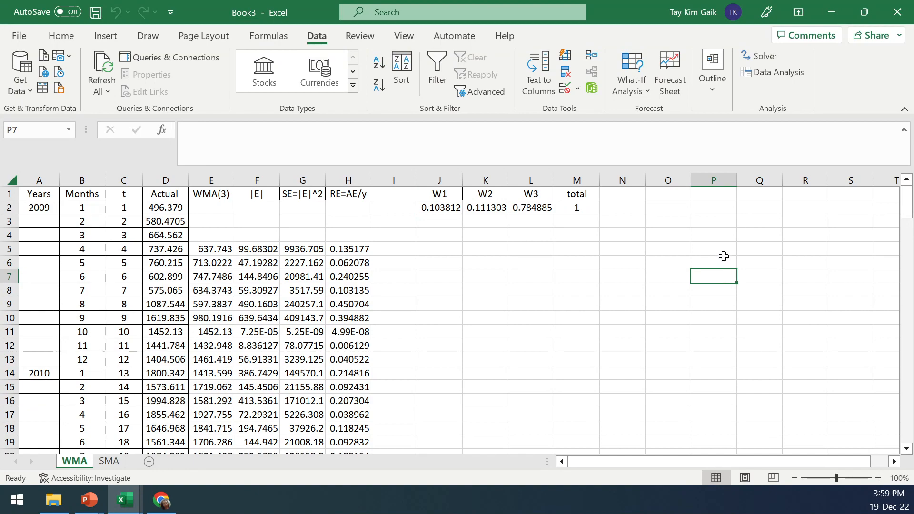
{"action": "left_click_drag", "start_coordinate": [910, 224], "coordinate": [908, 447]}
{"action": "left_click", "coordinate": [110, 461]}
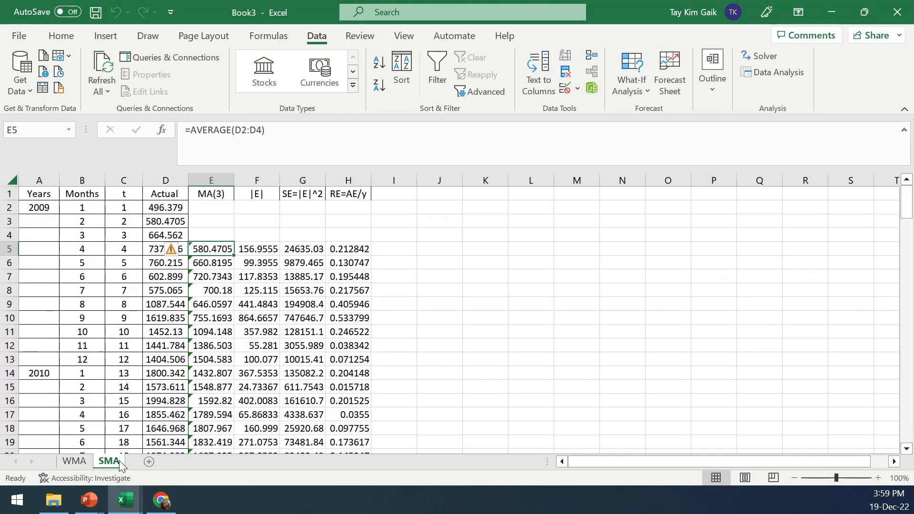
{"action": "left_click_drag", "start_coordinate": [907, 210], "coordinate": [908, 440]}
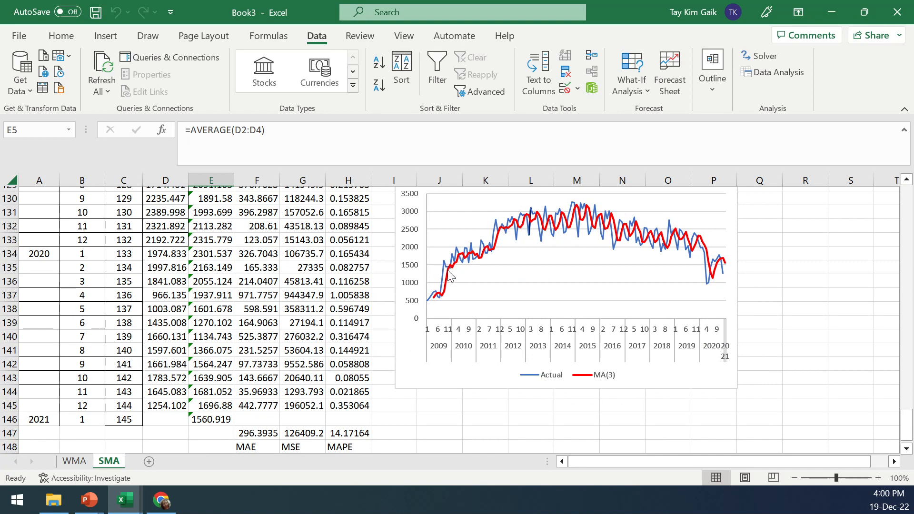
{"action": "mouse_move", "coordinate": [450, 278]}
{"action": "left_click", "coordinate": [75, 462]}
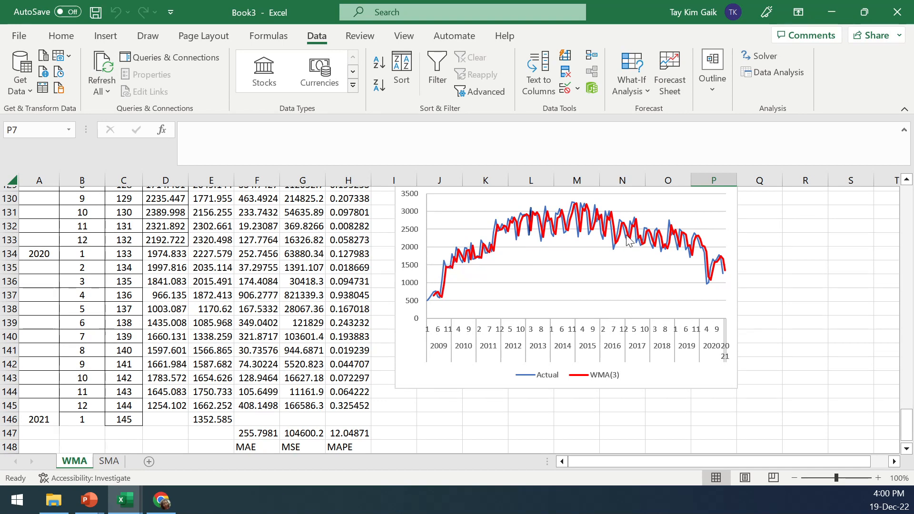
{"action": "left_click", "coordinate": [354, 434]}
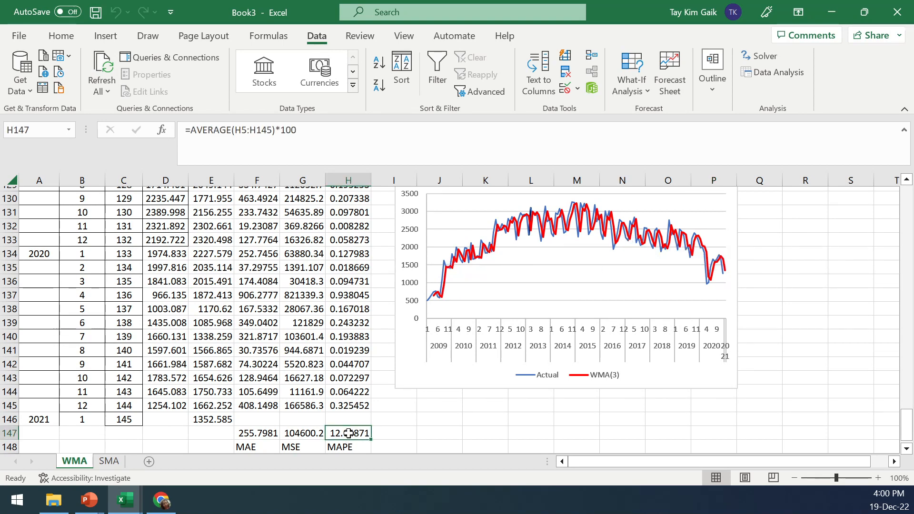